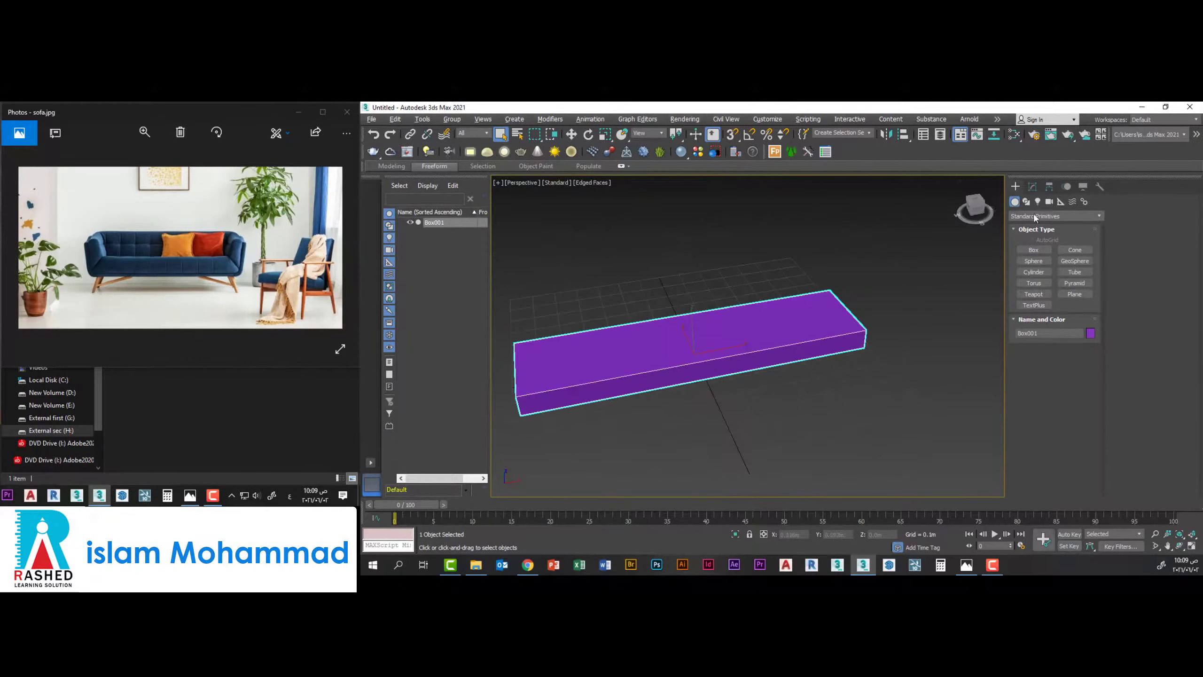
Give the box length 1 and width 2.4, with 5 length and 12 width segments
{"action": "type", "text": "1"}
{"action": "key", "text": "Tab"}
{"action": "type", "text": "0.22.4"}
{"action": "key", "text": "Return"}
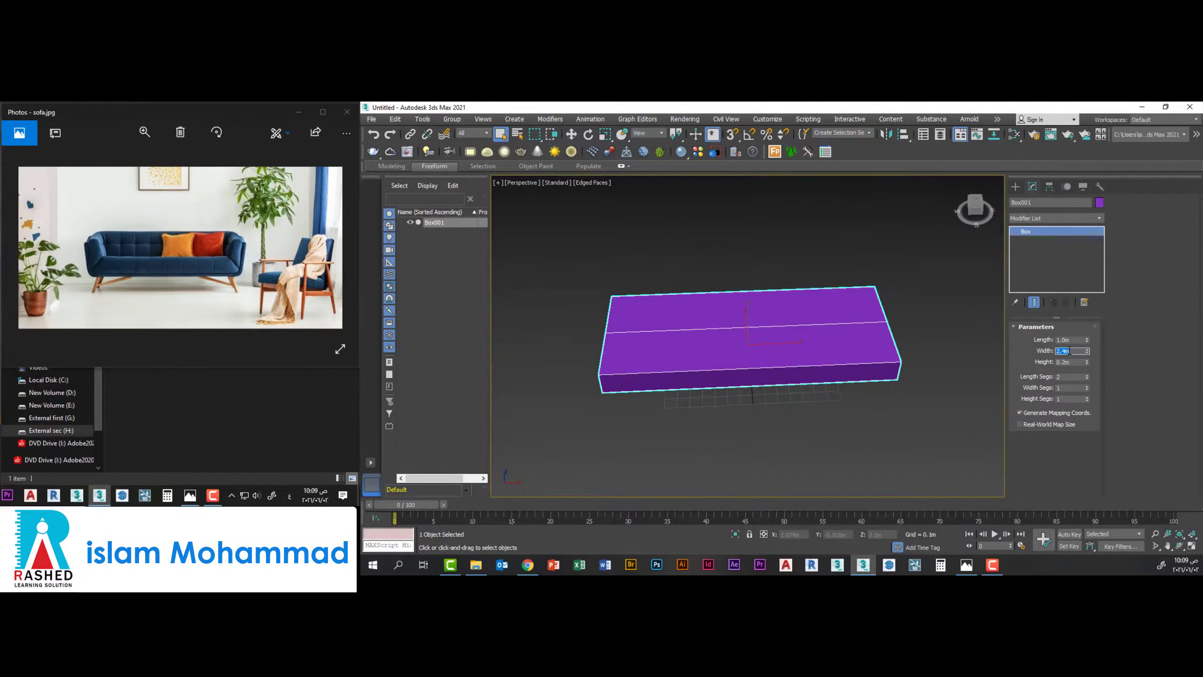
{"action": "left_click_drag", "start_coordinate": [1086, 387], "coordinate": [1086, 374]}
{"action": "middle_click_drag", "start_coordinate": [782, 379], "coordinate": [805, 332], "text": "alt"}
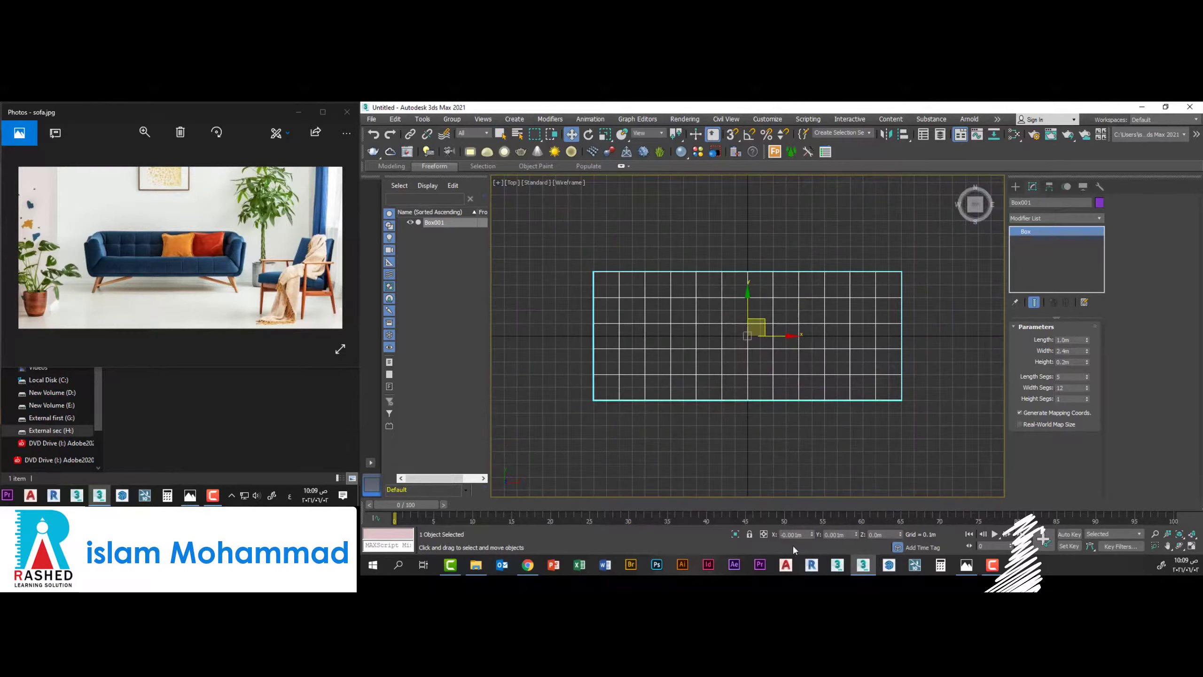
{"action": "key", "text": "w"}
{"action": "middle_click_drag", "start_coordinate": [841, 282], "coordinate": [801, 369], "text": "alt"}
Convert the box to Editable Poly, select the four arm-end polygons and ready them for scaling
{"action": "left_click", "coordinate": [891, 453]}
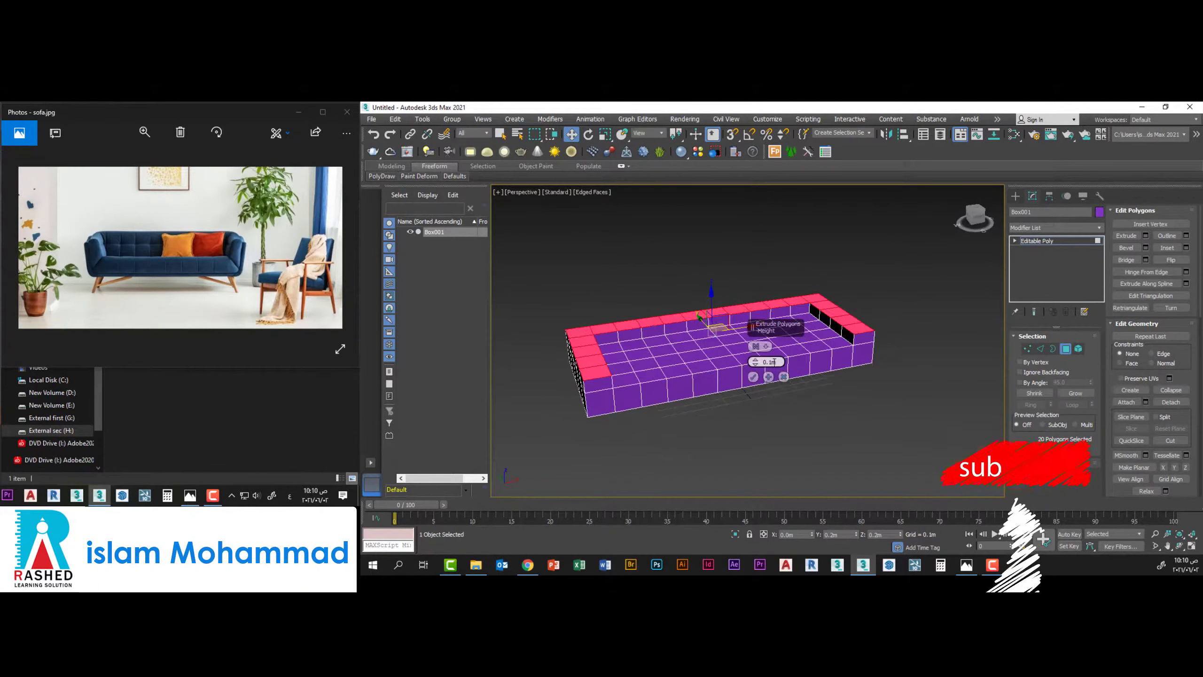
{"action": "middle_click_drag", "start_coordinate": [755, 377], "coordinate": [797, 366], "text": "alt"}
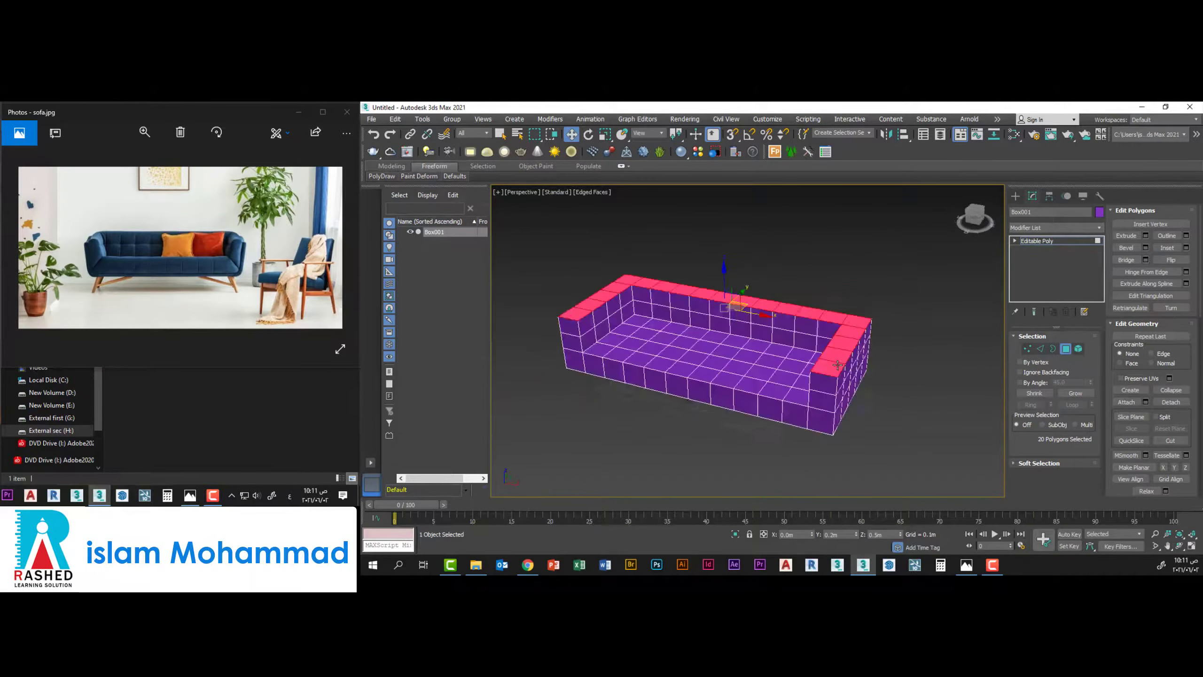
{"action": "middle_click_drag", "start_coordinate": [903, 328], "coordinate": [893, 322], "text": "alt"}
{"action": "left_click", "coordinate": [892, 322]}
{"action": "middle_click_drag", "start_coordinate": [749, 227], "coordinate": [805, 284], "text": "alt"}
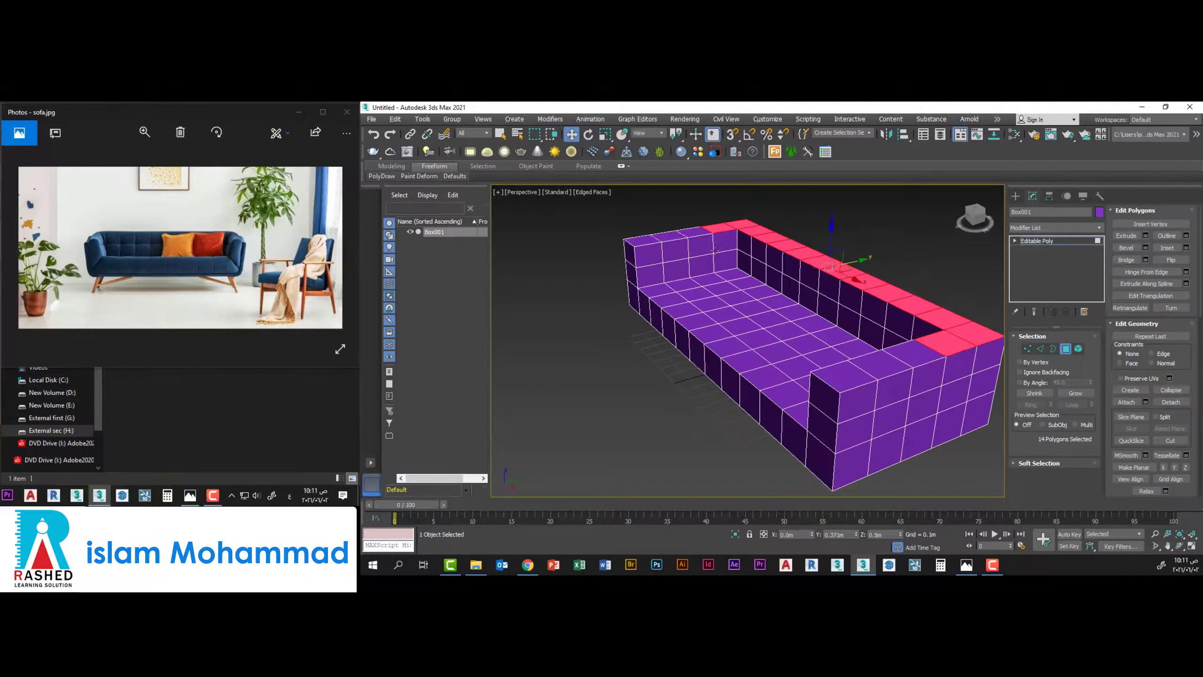
{"action": "left_click", "coordinate": [859, 350]}
{"action": "middle_click_drag", "start_coordinate": [859, 351], "coordinate": [867, 363], "text": "alt"}
{"action": "key", "text": "r"}
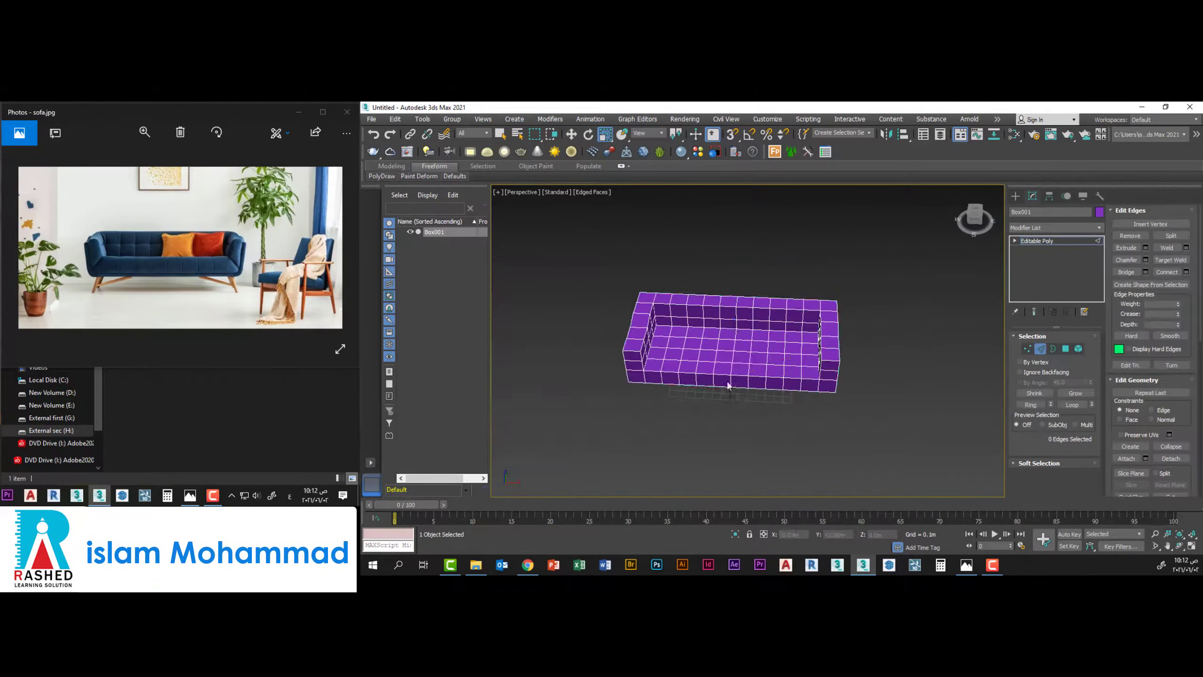
Add a Symmetry modifier and show the mirrored full sofa while editing the poly
{"action": "scroll", "coordinate": [1056, 317], "scroll_direction": "down", "scroll_amount": 10}
{"action": "left_click", "coordinate": [1057, 316]}
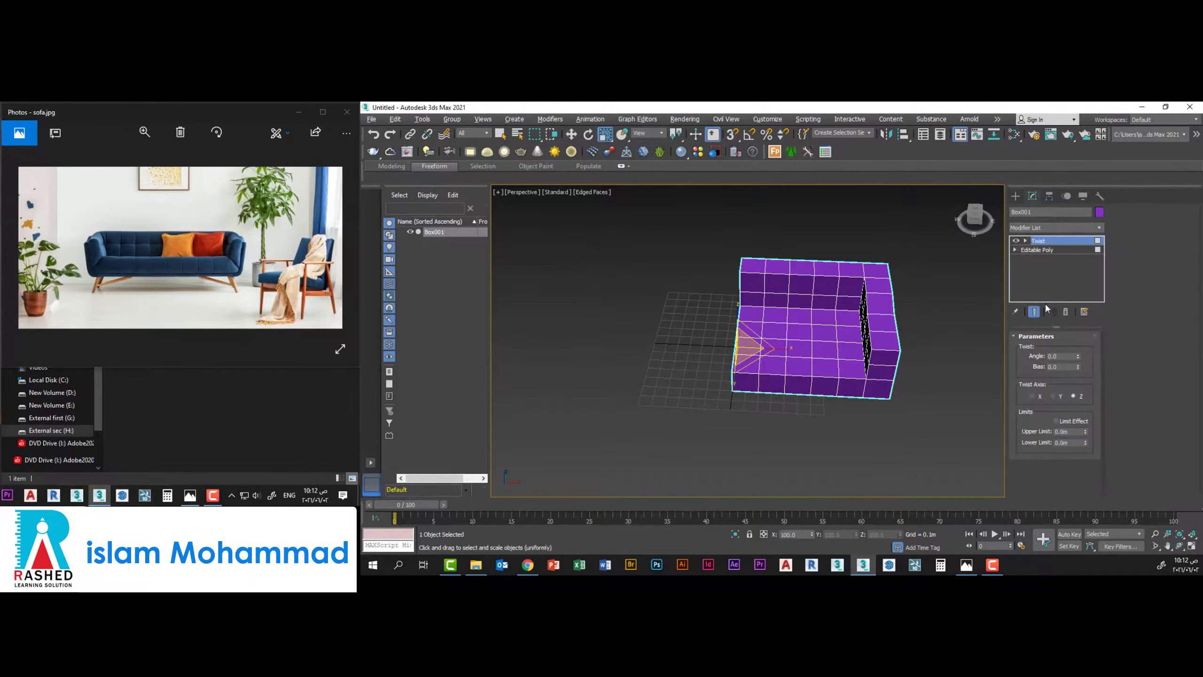
{"action": "left_click", "coordinate": [1037, 250]}
{"action": "left_click", "coordinate": [1033, 311]}
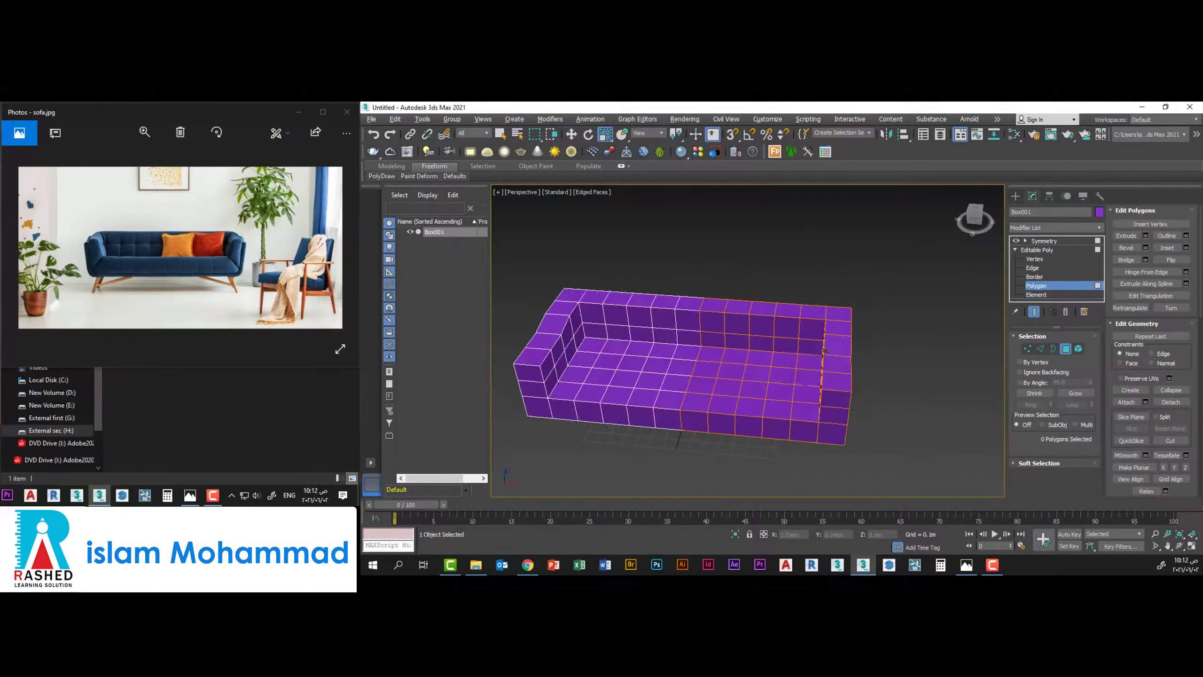
{"action": "scroll", "coordinate": [778, 306], "scroll_direction": "up", "scroll_amount": 5}
{"action": "scroll", "coordinate": [779, 306], "scroll_direction": "up", "scroll_amount": 3}
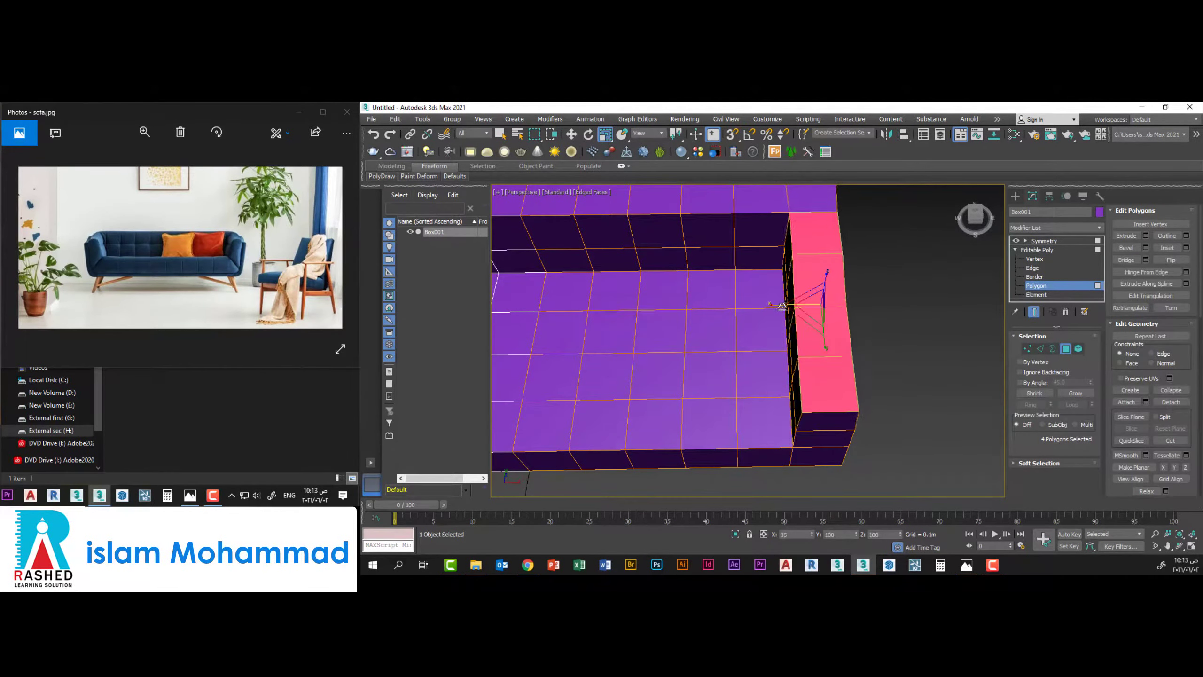
In the Top view, select a back-row polygon and move it to reshape the arm end
{"action": "key", "text": "t"}
{"action": "key", "text": "w"}
{"action": "scroll", "coordinate": [843, 389], "scroll_direction": "up", "scroll_amount": 3}
{"action": "scroll", "coordinate": [710, 355], "scroll_direction": "down", "scroll_amount": 2}
{"action": "left_click", "coordinate": [631, 319]}
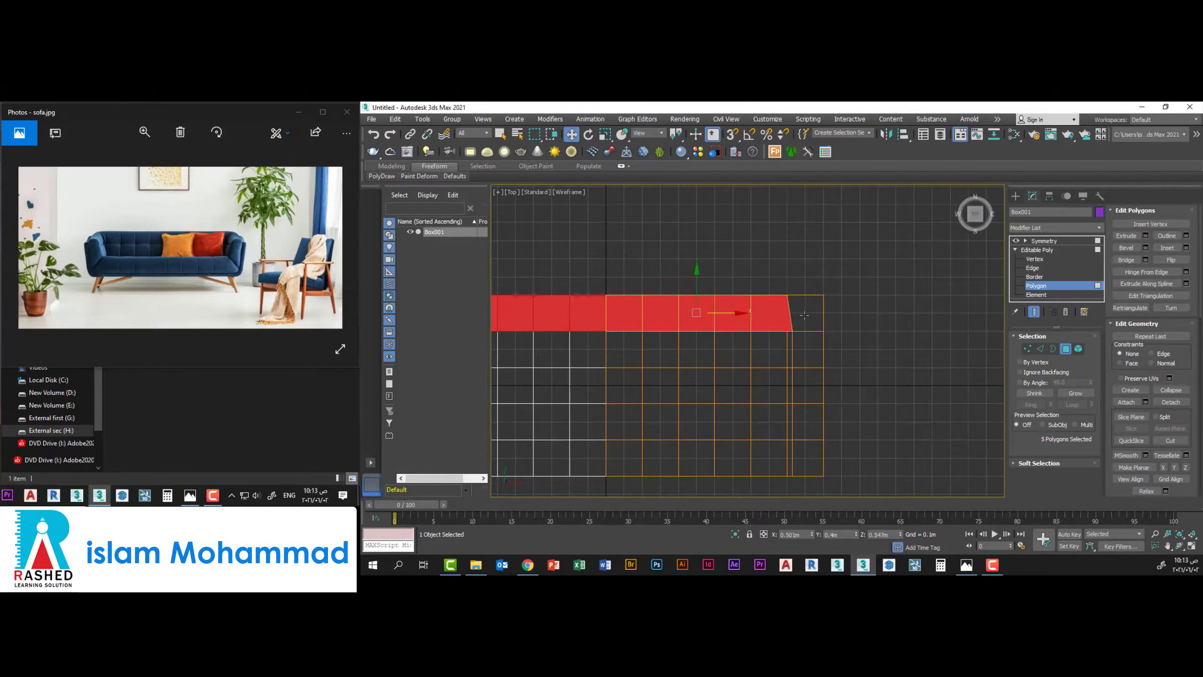
{"action": "scroll", "coordinate": [845, 386], "scroll_direction": "up", "scroll_amount": 3}
{"action": "key", "text": "w"}
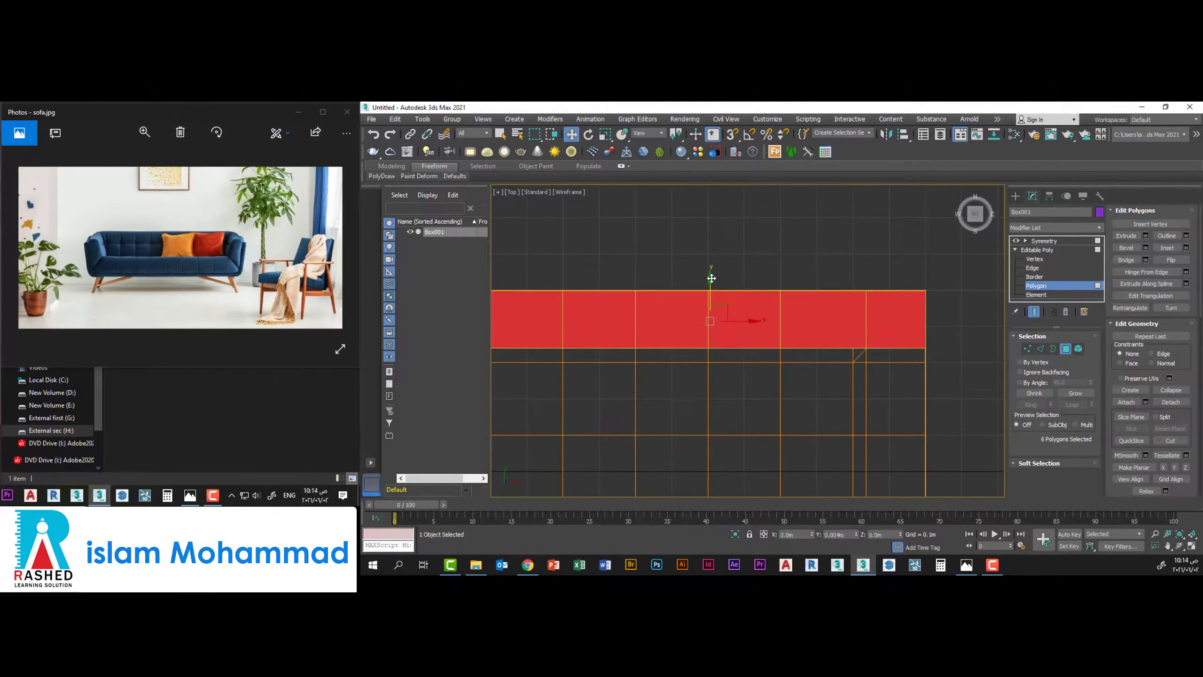
{"action": "key", "text": "p"}
Select the seat's inner-corner back edges and extrude them
{"action": "mouse_move", "coordinate": [710, 278]}
{"action": "middle_mouse_down", "text": "alt"}
{"action": "mouse_move", "coordinate": [864, 375]}
{"action": "mouse_move", "coordinate": [801, 353]}
{"action": "middle_mouse_up", "text": "alt"}
{"action": "key", "text": "2"}
{"action": "left_click", "coordinate": [865, 374]}
{"action": "left_click", "coordinate": [827, 306], "text": "ctrl"}
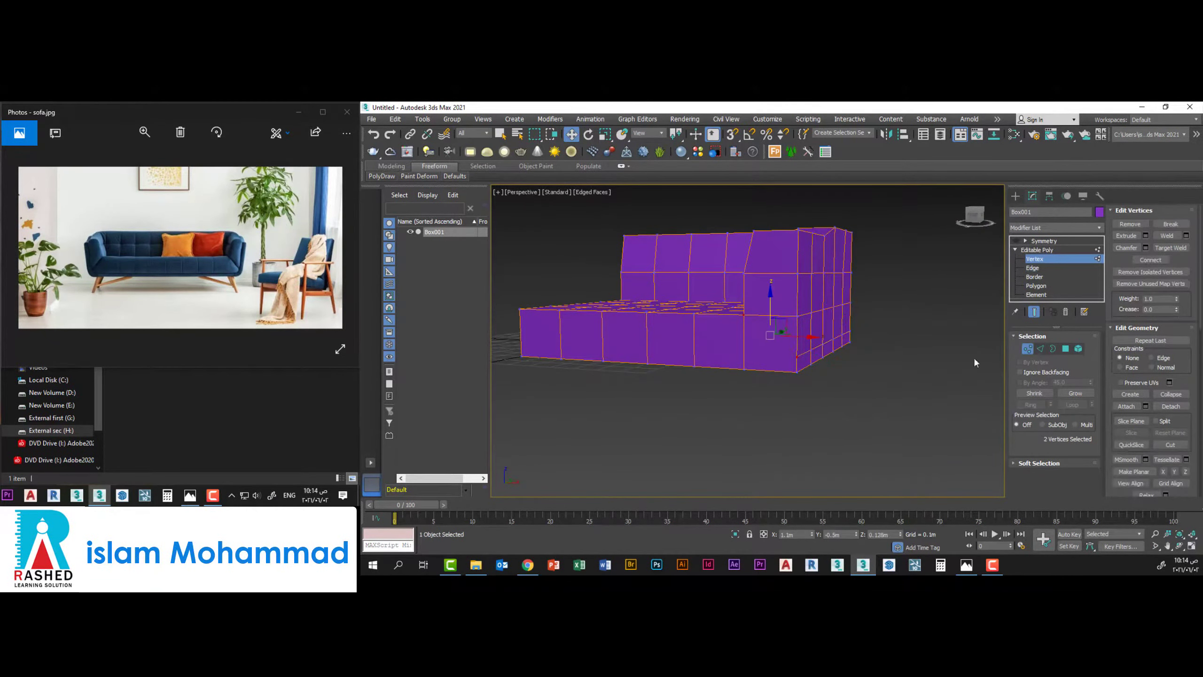
{"action": "mouse_move", "coordinate": [973, 356]}
{"action": "middle_mouse_down", "text": "alt"}
{"action": "mouse_move", "coordinate": [850, 444]}
{"action": "mouse_move", "coordinate": [680, 381]}
{"action": "middle_mouse_up", "text": "alt"}
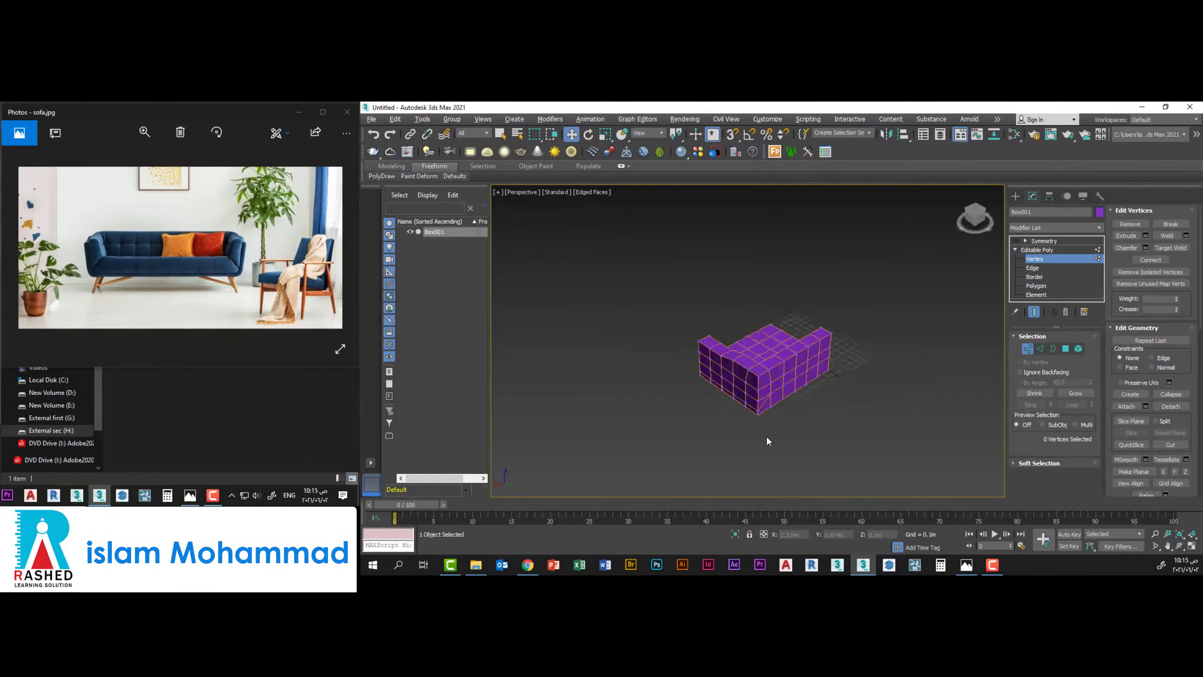
{"action": "scroll", "coordinate": [781, 402], "scroll_direction": "up", "scroll_amount": 5}
{"action": "scroll", "coordinate": [765, 402], "scroll_direction": "down", "scroll_amount": 5}
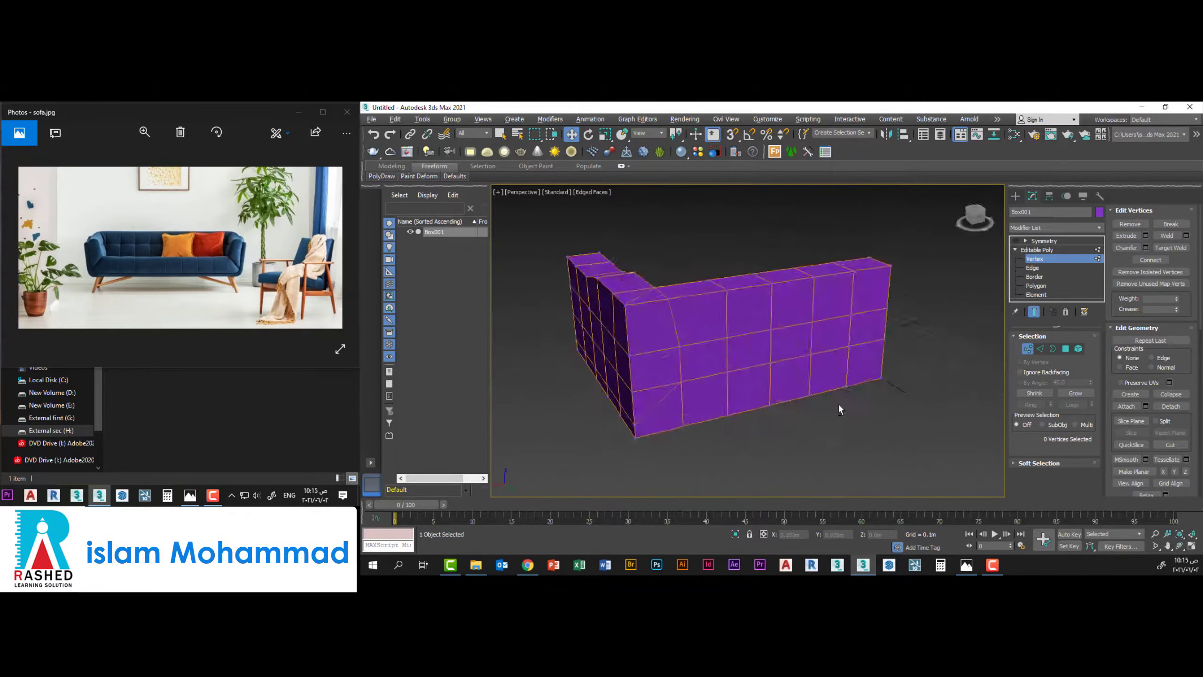
{"action": "middle_click_drag", "start_coordinate": [813, 415], "coordinate": [872, 413], "text": "alt"}
{"action": "mouse_move", "coordinate": [780, 388]}
{"action": "middle_mouse_down", "text": "alt"}
{"action": "mouse_move", "coordinate": [710, 406]}
{"action": "mouse_move", "coordinate": [995, 397]}
{"action": "middle_mouse_up", "text": "alt"}
{"action": "scroll", "coordinate": [758, 379], "scroll_direction": "down", "scroll_amount": 5}
{"action": "scroll", "coordinate": [758, 379], "scroll_direction": "up", "scroll_amount": 5}
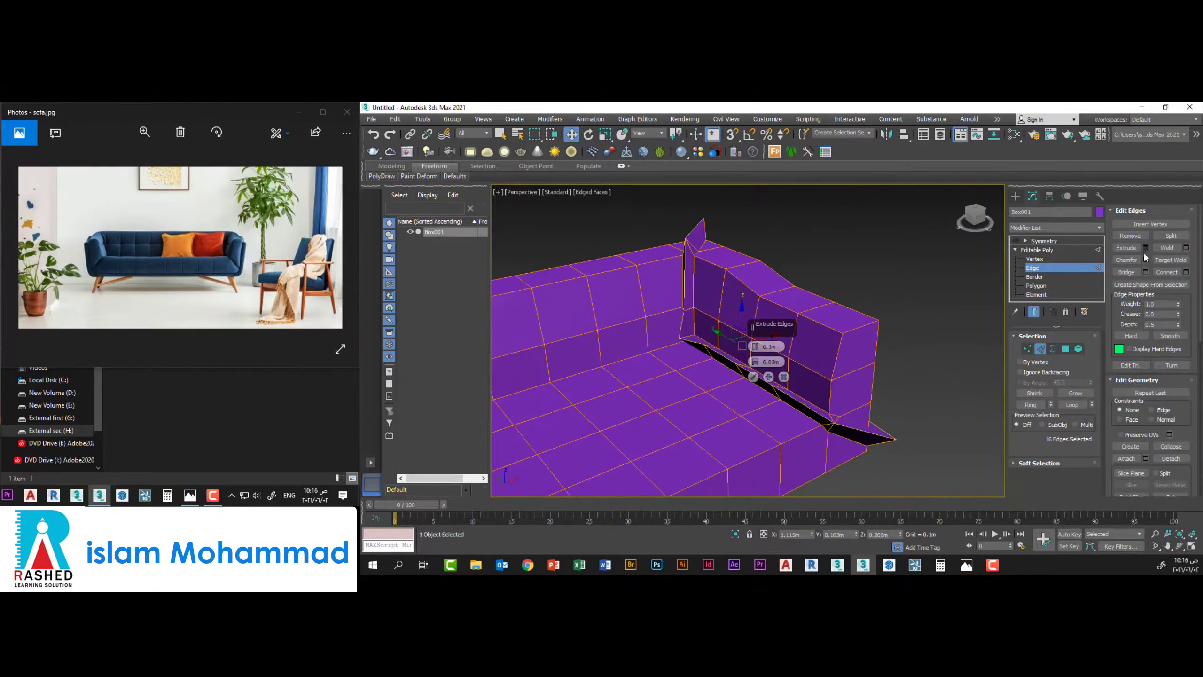
{"action": "left_click", "coordinate": [753, 377]}
{"action": "scroll", "coordinate": [753, 377], "scroll_direction": "down", "scroll_amount": 3}
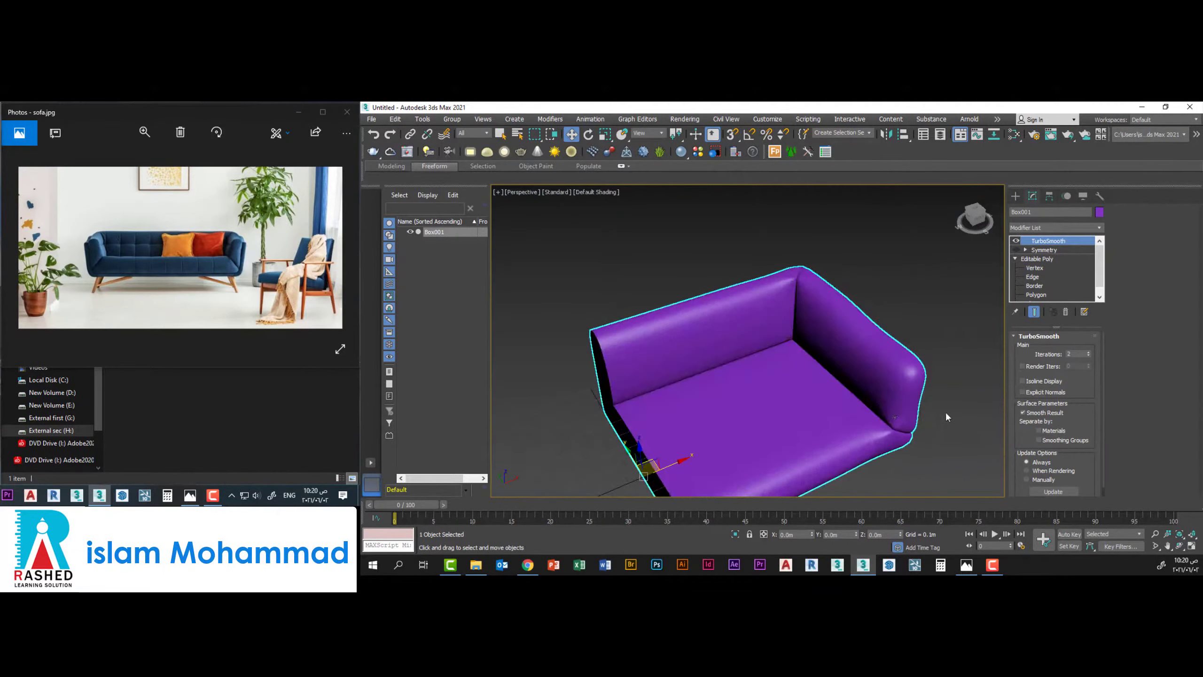
Orbit the view to look down on the smoothed sofa
{"action": "middle_click_drag", "start_coordinate": [749, 350], "coordinate": [822, 342], "text": "alt"}
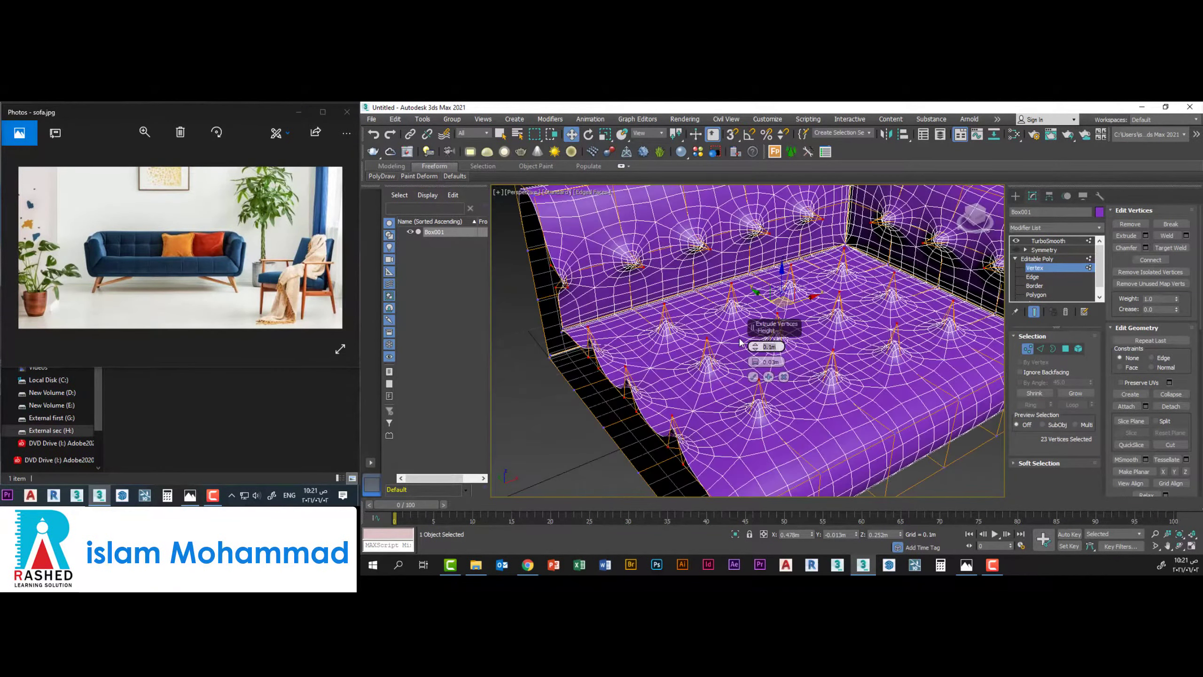
Hide the edged-faces overlay, frame the whole sofa, and select all edges across the seat
{"action": "key", "text": "F4"}
{"action": "scroll", "coordinate": [607, 402], "scroll_direction": "up", "scroll_amount": 3}
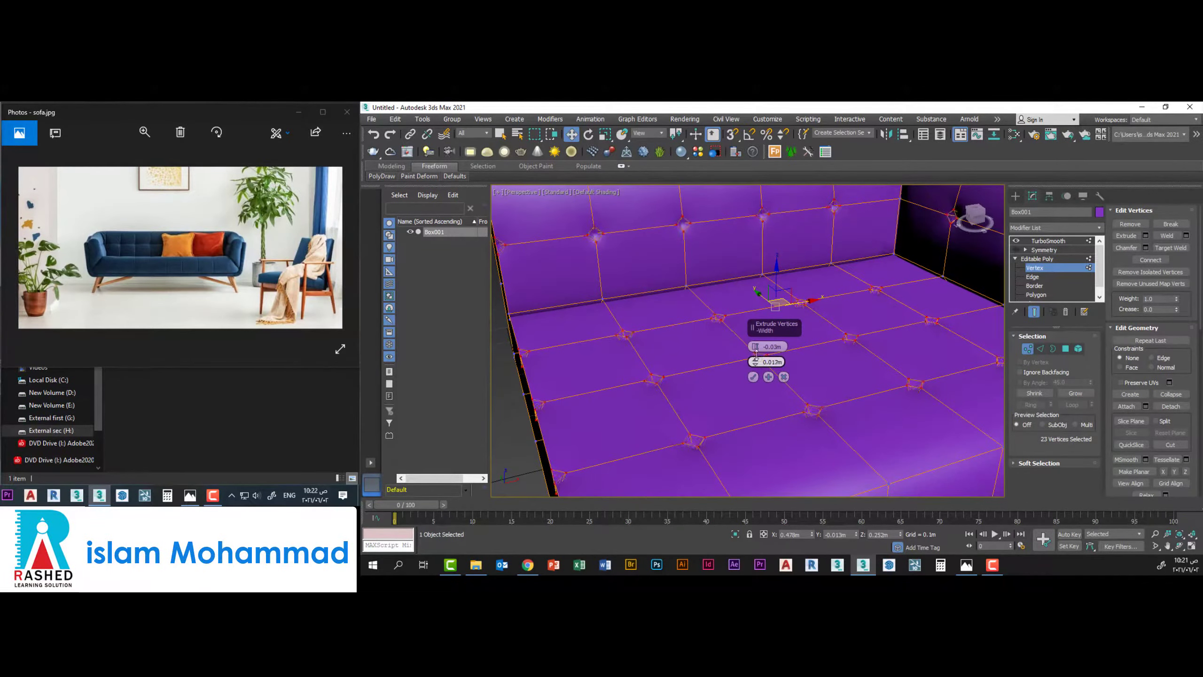
{"action": "scroll", "coordinate": [739, 364], "scroll_direction": "down", "scroll_amount": 10}
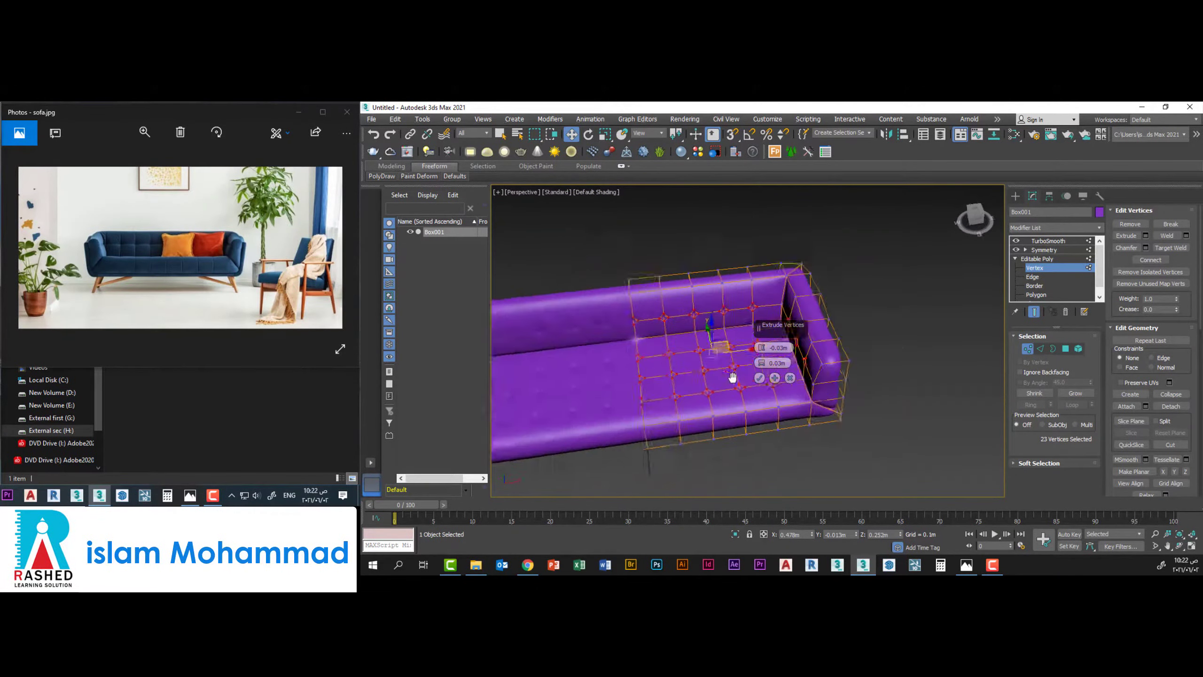
{"action": "mouse_move", "coordinate": [739, 364]}
{"action": "middle_mouse_down"}
{"action": "mouse_move", "coordinate": [706, 367]}
{"action": "mouse_move", "coordinate": [743, 394]}
{"action": "mouse_move", "coordinate": [714, 416]}
{"action": "mouse_move", "coordinate": [718, 438]}
{"action": "mouse_move", "coordinate": [686, 450]}
{"action": "middle_mouse_up"}
{"action": "scroll", "coordinate": [664, 344], "scroll_direction": "up", "scroll_amount": 3}
{"action": "scroll", "coordinate": [733, 397], "scroll_direction": "up", "scroll_amount": 5}
{"action": "scroll", "coordinate": [733, 383], "scroll_direction": "down", "scroll_amount": 5}
{"action": "key", "text": "2"}
{"action": "key", "text": "ctrl+a"}
Turn Symmetry's display on and extrude the seat and back edges with Height -0.01m
{"action": "middle_click_drag", "start_coordinate": [907, 411], "coordinate": [822, 412], "text": "alt"}
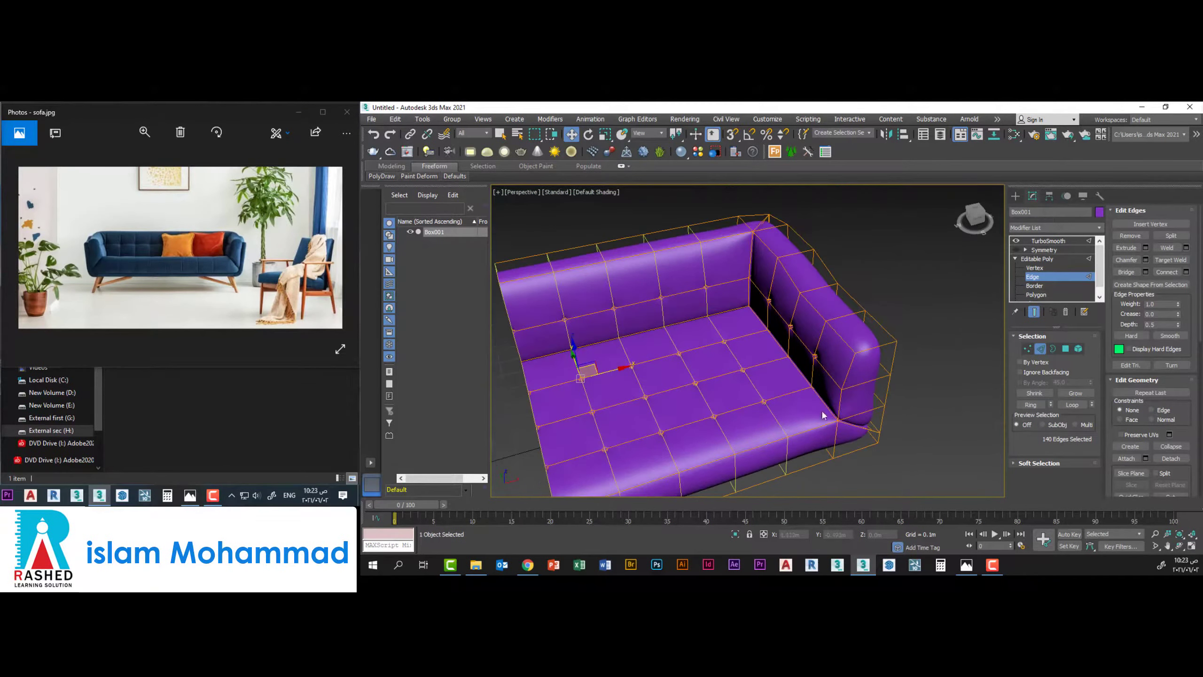
{"action": "middle_click_drag", "start_coordinate": [592, 323], "coordinate": [654, 303], "text": "alt"}
{"action": "scroll", "coordinate": [615, 313], "scroll_direction": "down", "scroll_amount": 3}
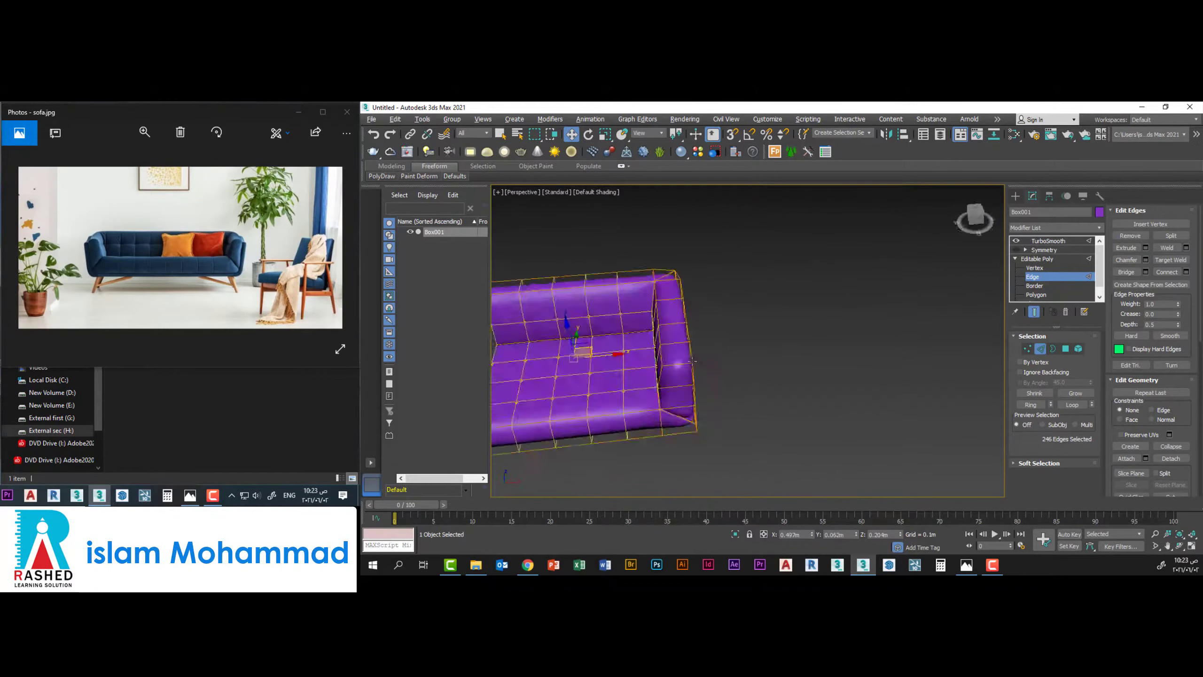
{"action": "scroll", "coordinate": [662, 300], "scroll_direction": "up", "scroll_amount": 3}
{"action": "mouse_move", "coordinate": [705, 342]}
{"action": "middle_mouse_down", "text": "alt"}
{"action": "mouse_move", "coordinate": [733, 349]}
{"action": "mouse_move", "coordinate": [544, 391]}
{"action": "mouse_move", "coordinate": [815, 379]}
{"action": "middle_mouse_up", "text": "alt"}
{"action": "scroll", "coordinate": [809, 391], "scroll_direction": "up", "scroll_amount": 3}
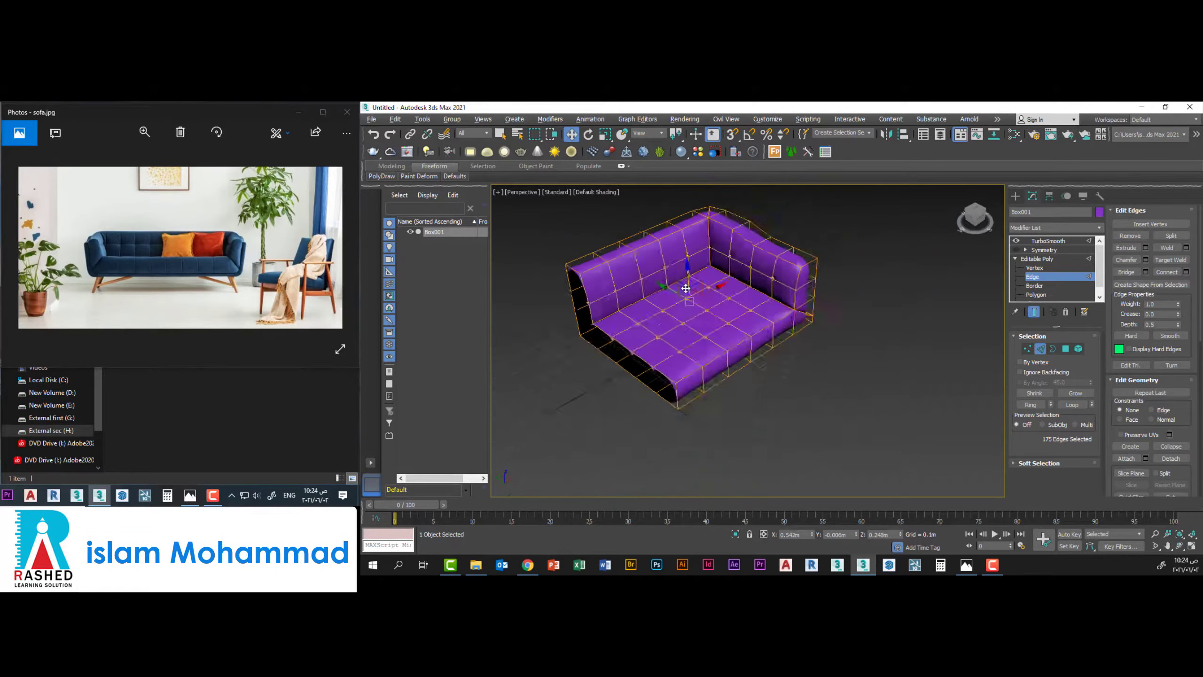
{"action": "left_click", "coordinate": [1016, 249]}
{"action": "left_click", "coordinate": [1146, 247]}
{"action": "scroll", "coordinate": [677, 367], "scroll_direction": "up", "scroll_amount": 2}
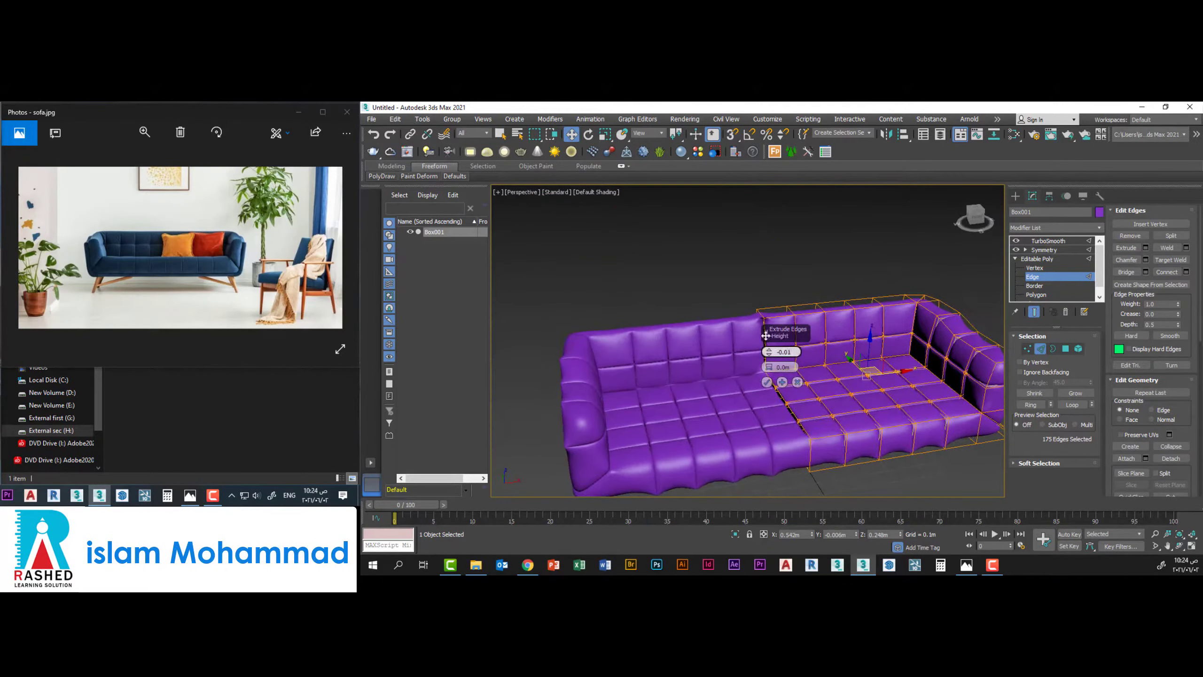
{"action": "scroll", "coordinate": [711, 367], "scroll_direction": "up", "scroll_amount": 4}
{"action": "mouse_move", "coordinate": [711, 367]}
{"action": "middle_mouse_down", "text": "alt"}
{"action": "mouse_move", "coordinate": [712, 384]}
{"action": "mouse_move", "coordinate": [761, 299]}
{"action": "mouse_move", "coordinate": [875, 295]}
{"action": "mouse_move", "coordinate": [887, 389]}
{"action": "mouse_move", "coordinate": [795, 379]}
{"action": "mouse_move", "coordinate": [711, 403]}
{"action": "mouse_move", "coordinate": [808, 405]}
{"action": "middle_mouse_up", "text": "alt"}
{"action": "scroll", "coordinate": [760, 299], "scroll_direction": "down", "scroll_amount": 3}
{"action": "scroll", "coordinate": [663, 422], "scroll_direction": "up", "scroll_amount": 4}
Set the Symmetry modifier's seam threshold to 0.02m
{"action": "scroll", "coordinate": [808, 405], "scroll_direction": "up", "scroll_amount": 5}
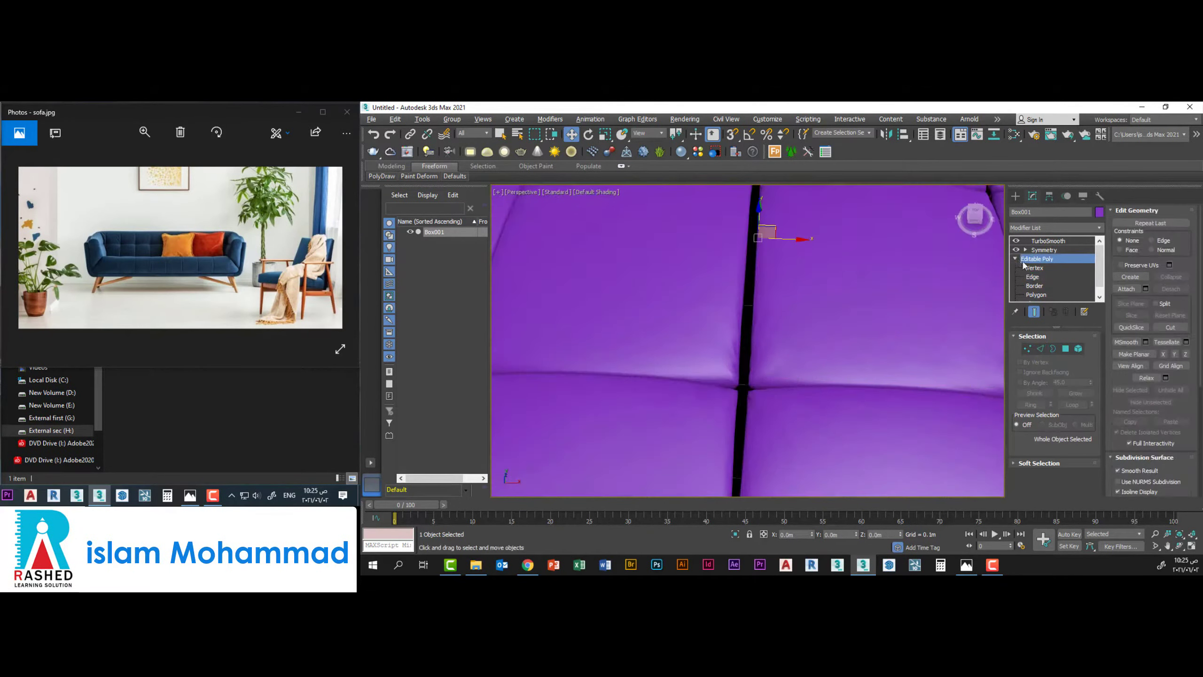
{"action": "left_click", "coordinate": [1043, 249]}
{"action": "type", "text": "0.02"}
{"action": "key", "text": "Return"}
{"action": "key", "text": "z"}
Inspect the backrest seam, then show edges and turn off the mirrored display
{"action": "middle_click_drag", "start_coordinate": [752, 369], "coordinate": [749, 332], "text": "alt"}
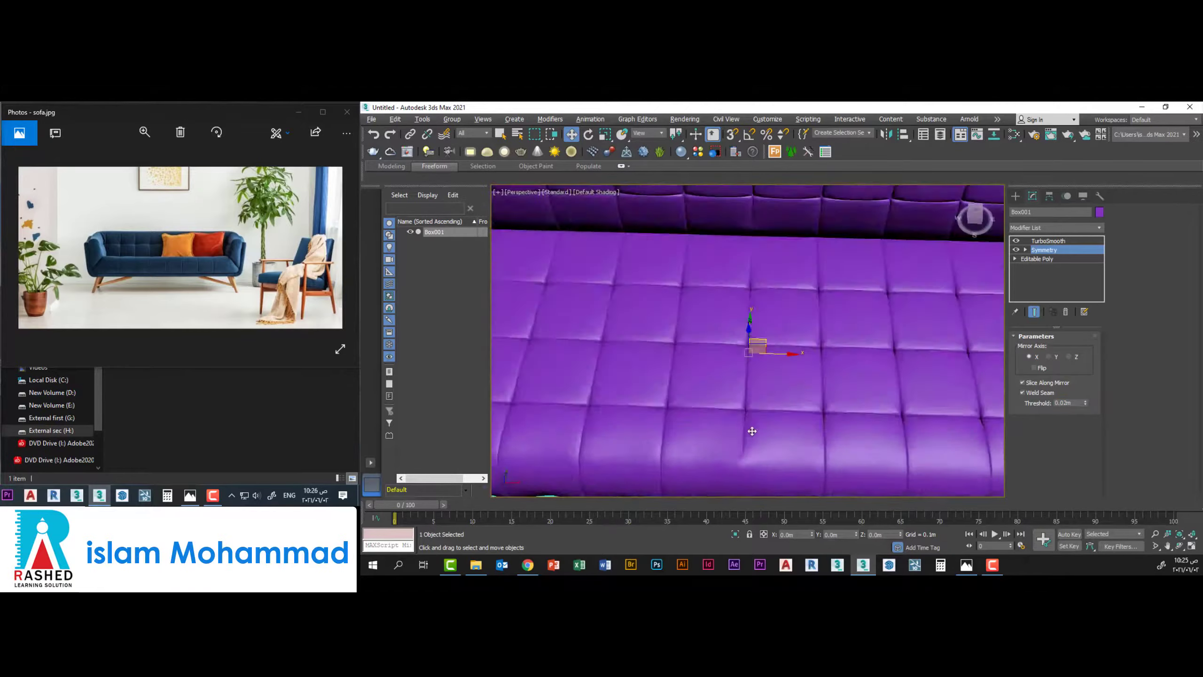
{"action": "scroll", "coordinate": [748, 324], "scroll_direction": "up", "scroll_amount": 5}
{"action": "scroll", "coordinate": [927, 333], "scroll_direction": "down", "scroll_amount": 3}
{"action": "mouse_move", "coordinate": [928, 333]}
{"action": "middle_mouse_down", "text": "alt"}
{"action": "mouse_move", "coordinate": [758, 379]}
{"action": "mouse_move", "coordinate": [804, 360]}
{"action": "mouse_move", "coordinate": [844, 401]}
{"action": "middle_mouse_up", "text": "alt"}
{"action": "scroll", "coordinate": [758, 379], "scroll_direction": "down", "scroll_amount": 4}
{"action": "key", "text": "F4"}
{"action": "left_click", "coordinate": [1016, 249]}
{"action": "scroll", "coordinate": [787, 385], "scroll_direction": "up", "scroll_amount": 4}
At Vertex level, select the armrest corner vertices in wireframe and bring up the vertex quad menu
{"action": "left_click", "coordinate": [1035, 268]}
{"action": "scroll", "coordinate": [846, 359], "scroll_direction": "up", "scroll_amount": 5}
{"action": "scroll", "coordinate": [867, 340], "scroll_direction": "up", "scroll_amount": 3}
{"action": "key", "text": "F3"}
{"action": "middle_click_drag", "start_coordinate": [868, 346], "coordinate": [740, 397], "text": "alt"}
{"action": "left_click_drag", "start_coordinate": [849, 339], "coordinate": [881, 372]}
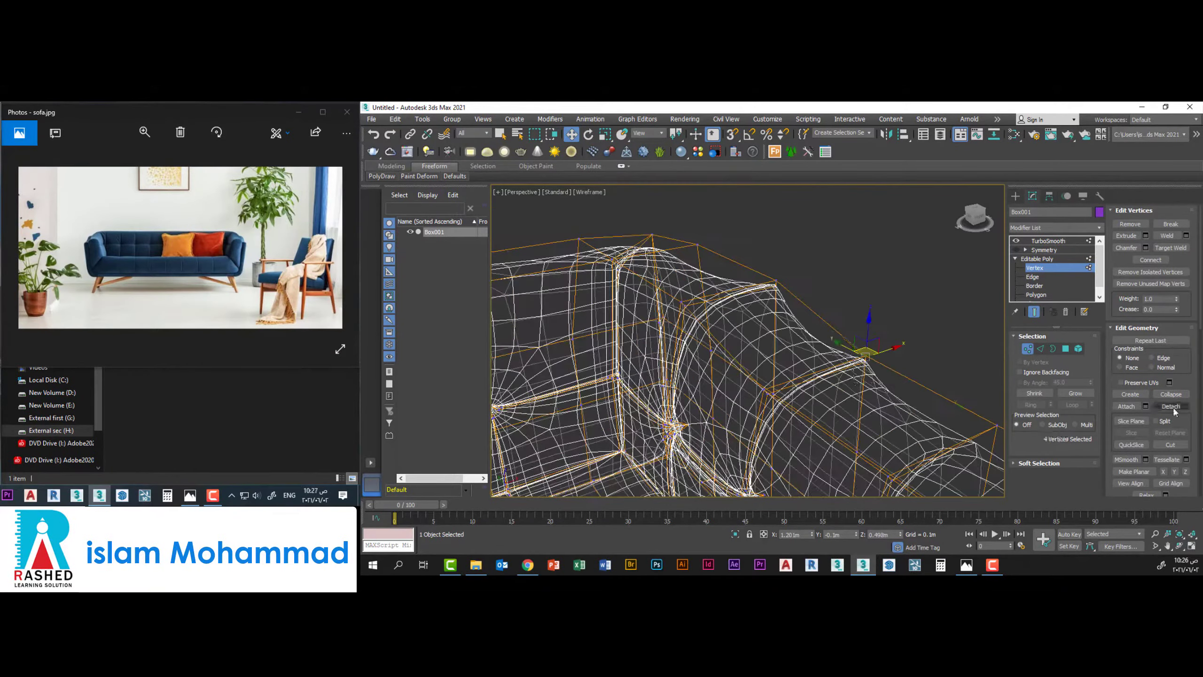
{"action": "mouse_move", "coordinate": [726, 233]}
{"action": "middle_mouse_down", "text": "alt"}
{"action": "mouse_move", "coordinate": [746, 294]}
{"action": "mouse_move", "coordinate": [737, 314]}
{"action": "mouse_move", "coordinate": [767, 315]}
{"action": "middle_mouse_up", "text": "alt"}
{"action": "right_click", "coordinate": [620, 298]}
{"action": "scroll", "coordinate": [611, 196], "scroll_direction": "down", "scroll_amount": 3}
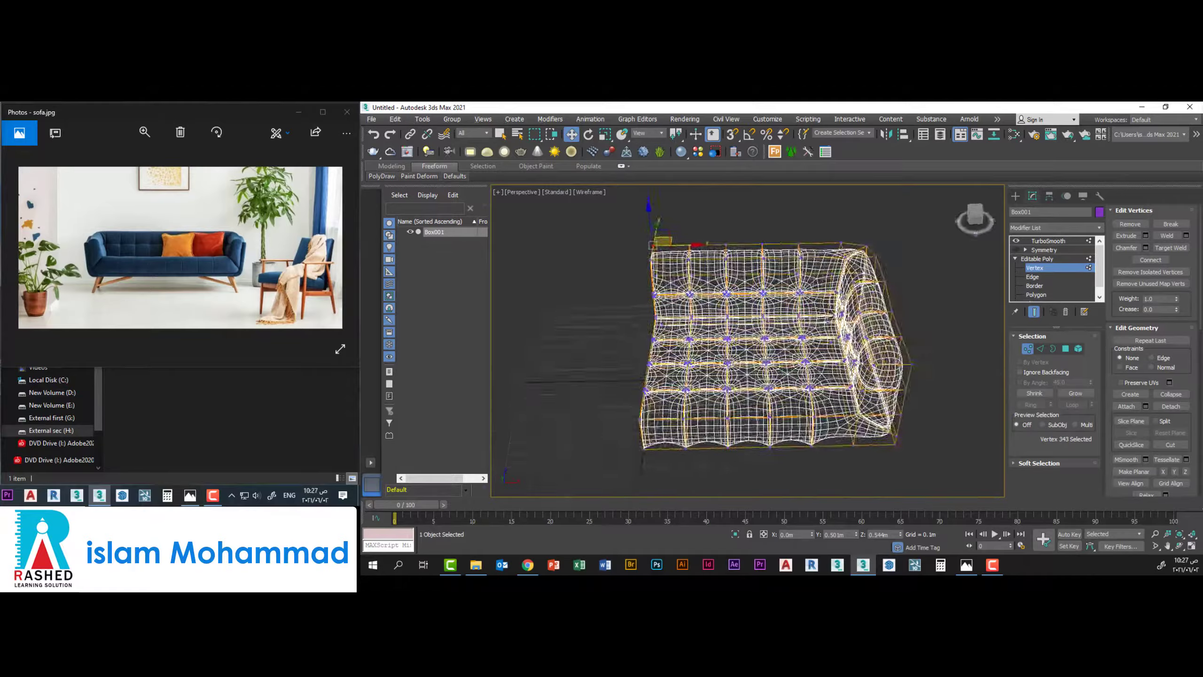
{"action": "key", "text": "F3"}
Reset the vertex selection and select the arm vertices from the Front view
{"action": "mouse_move", "coordinate": [776, 418]}
{"action": "middle_mouse_down", "text": "alt"}
{"action": "mouse_move", "coordinate": [710, 408]}
{"action": "mouse_move", "coordinate": [758, 423]}
{"action": "middle_mouse_up", "text": "alt"}
{"action": "left_click", "coordinate": [663, 413], "text": "ctrl"}
{"action": "left_click", "coordinate": [757, 424]}
{"action": "scroll", "coordinate": [752, 450], "scroll_direction": "down", "scroll_amount": 5}
{"action": "key", "text": "F4"}
{"action": "scroll", "coordinate": [805, 402], "scroll_direction": "up", "scroll_amount": 3}
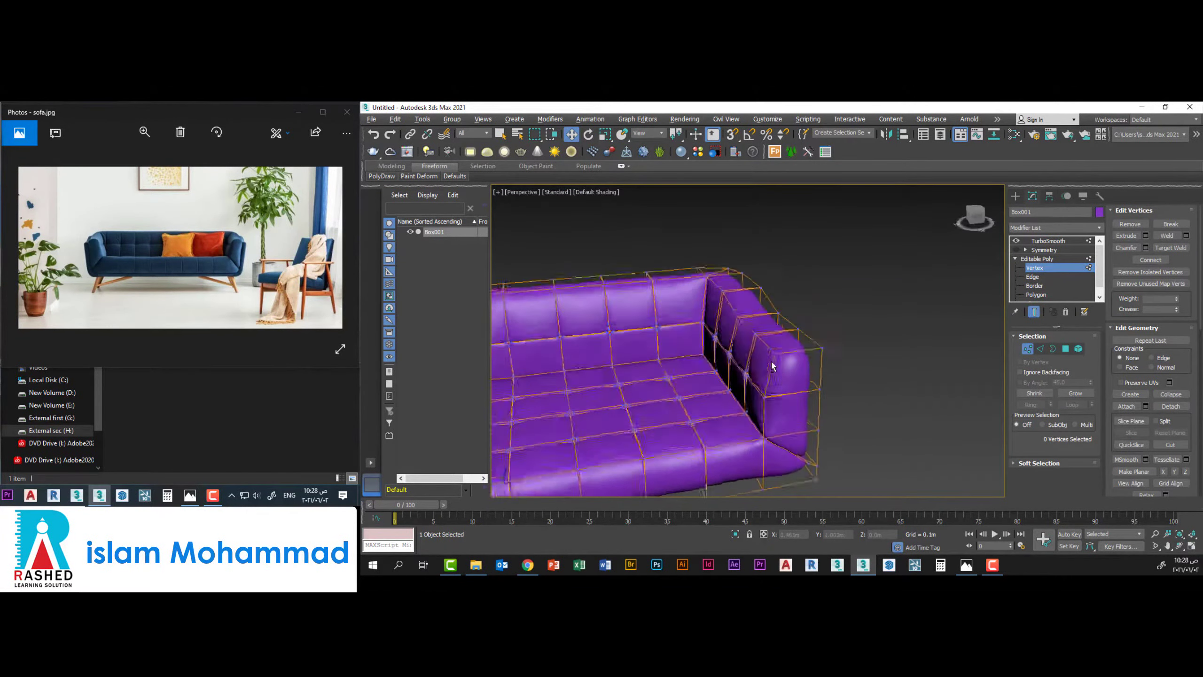
{"action": "key", "text": "f"}
{"action": "key", "text": "F3"}
{"action": "scroll", "coordinate": [854, 333], "scroll_direction": "down", "scroll_amount": 3}
{"action": "left_click_drag", "start_coordinate": [753, 270], "coordinate": [814, 323]}
{"action": "key", "text": "F3"}
{"action": "middle_click_drag", "start_coordinate": [814, 323], "coordinate": [839, 327]}
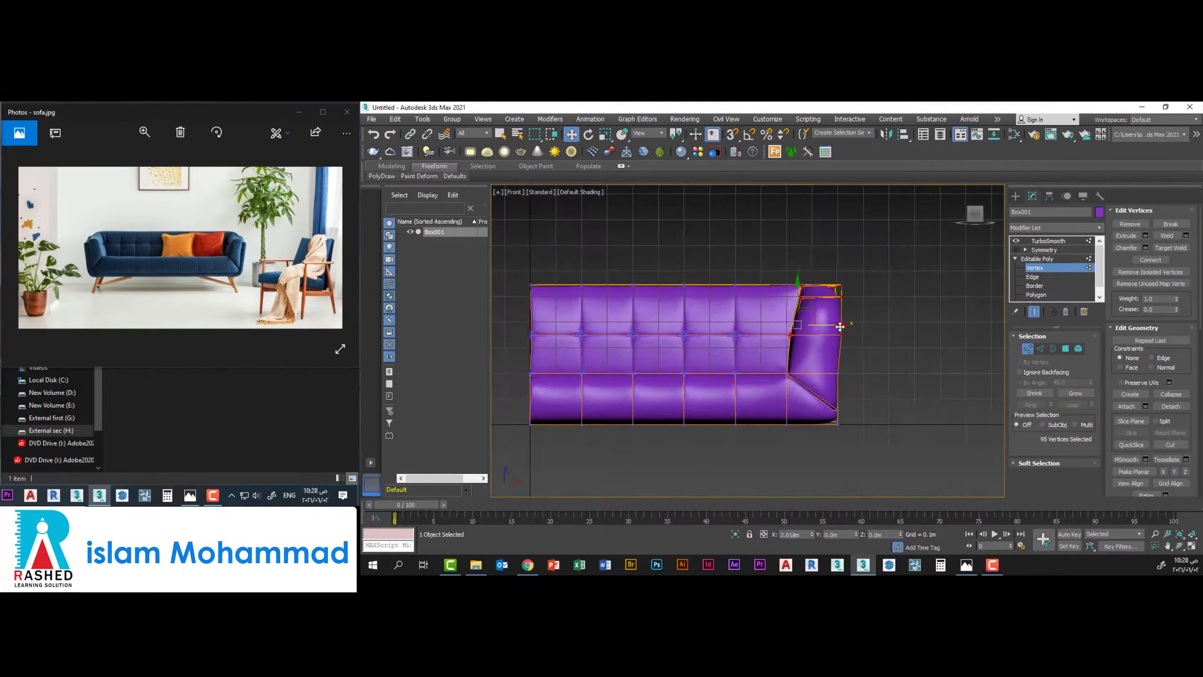
Review the arm vertex selection in Perspective and Left views
{"action": "key", "text": "p"}
{"action": "middle_click_drag", "start_coordinate": [701, 222], "coordinate": [775, 392], "text": "alt"}
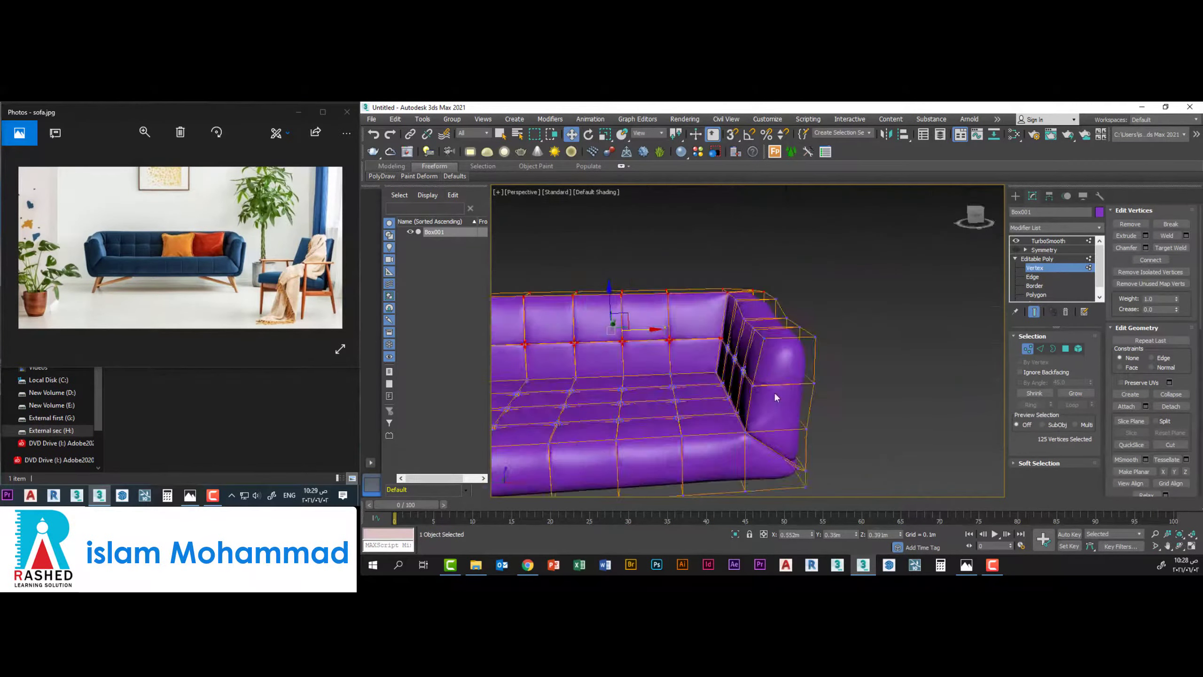
{"action": "scroll", "coordinate": [644, 391], "scroll_direction": "up", "scroll_amount": 3}
{"action": "key", "text": "l"}
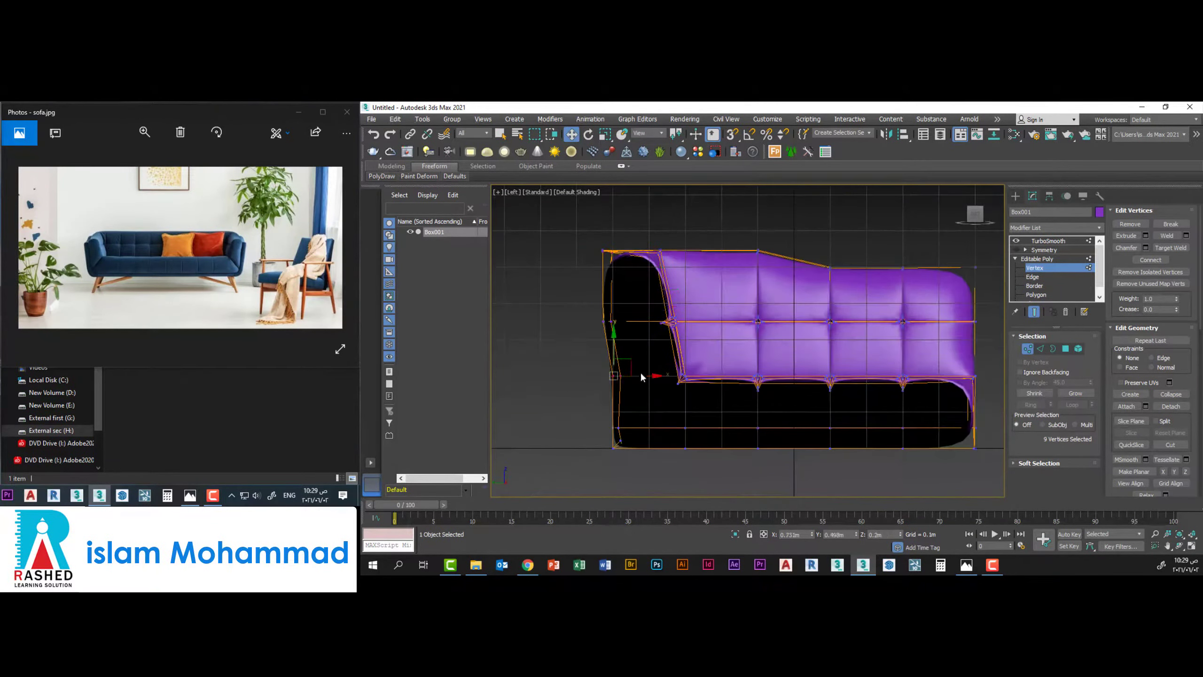
{"action": "key", "text": "p"}
{"action": "mouse_move", "coordinate": [634, 376]}
{"action": "middle_mouse_down", "text": "alt"}
{"action": "mouse_move", "coordinate": [873, 358]}
{"action": "mouse_move", "coordinate": [893, 450]}
{"action": "middle_mouse_up", "text": "alt"}
Toggle between object and vertex levels and frame the whole shaded sofa
{"action": "key", "text": "1"}
{"action": "key", "text": "F3"}
{"action": "key", "text": "1"}
{"action": "scroll", "coordinate": [894, 450], "scroll_direction": "up", "scroll_amount": 3}
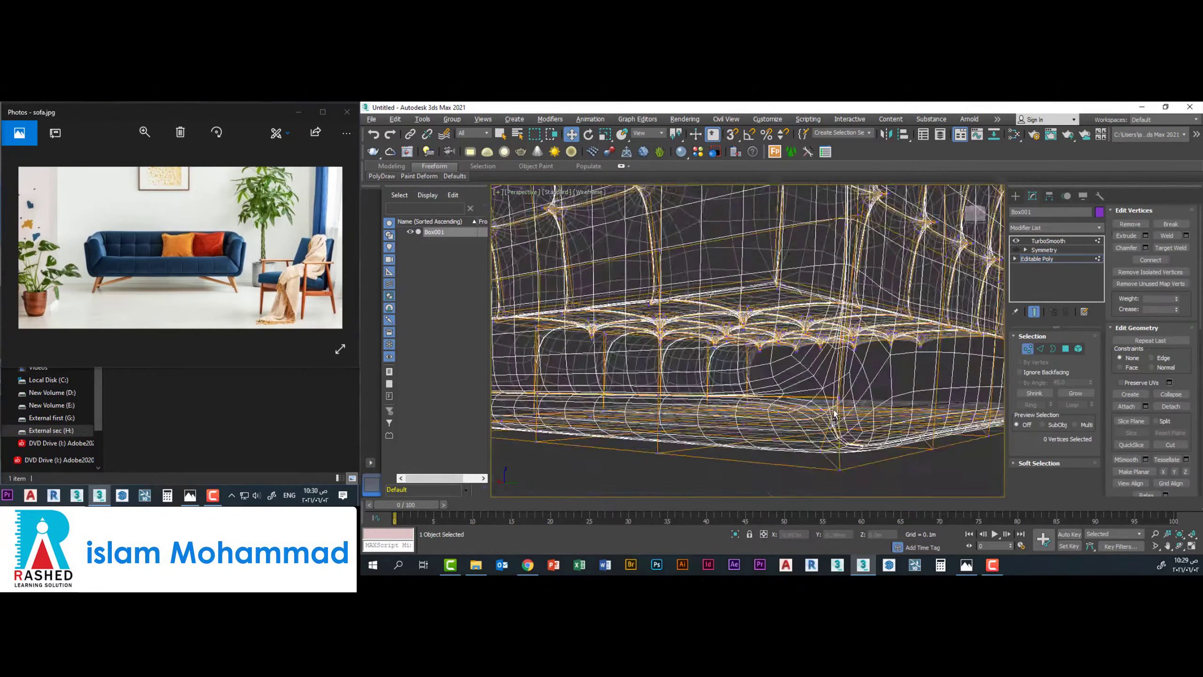
{"action": "scroll", "coordinate": [893, 450], "scroll_direction": "up", "scroll_amount": 2}
{"action": "key", "text": "F3"}
{"action": "scroll", "coordinate": [893, 451], "scroll_direction": "up", "scroll_amount": 2}
{"action": "mouse_move", "coordinate": [809, 449]}
{"action": "middle_mouse_down", "text": "alt"}
{"action": "mouse_move", "coordinate": [804, 412]}
{"action": "mouse_move", "coordinate": [784, 435]}
{"action": "middle_mouse_up", "text": "alt"}
{"action": "scroll", "coordinate": [784, 435], "scroll_direction": "down", "scroll_amount": 5}
Select a group of tuft vertices on the seat and add another to it
{"action": "key", "text": "1"}
{"action": "key", "text": "1"}
{"action": "mouse_move", "coordinate": [882, 403]}
{"action": "middle_mouse_down", "text": "alt"}
{"action": "mouse_move", "coordinate": [760, 418]}
{"action": "mouse_move", "coordinate": [786, 411]}
{"action": "mouse_move", "coordinate": [687, 396]}
{"action": "mouse_move", "coordinate": [717, 438]}
{"action": "mouse_move", "coordinate": [581, 396]}
{"action": "middle_mouse_up", "text": "alt"}
{"action": "scroll", "coordinate": [787, 411], "scroll_direction": "up", "scroll_amount": 5}
{"action": "scroll", "coordinate": [717, 439], "scroll_direction": "up", "scroll_amount": 3}
{"action": "left_click", "coordinate": [582, 396], "text": "ctrl"}
{"action": "scroll", "coordinate": [891, 396], "scroll_direction": "down", "scroll_amount": 3}
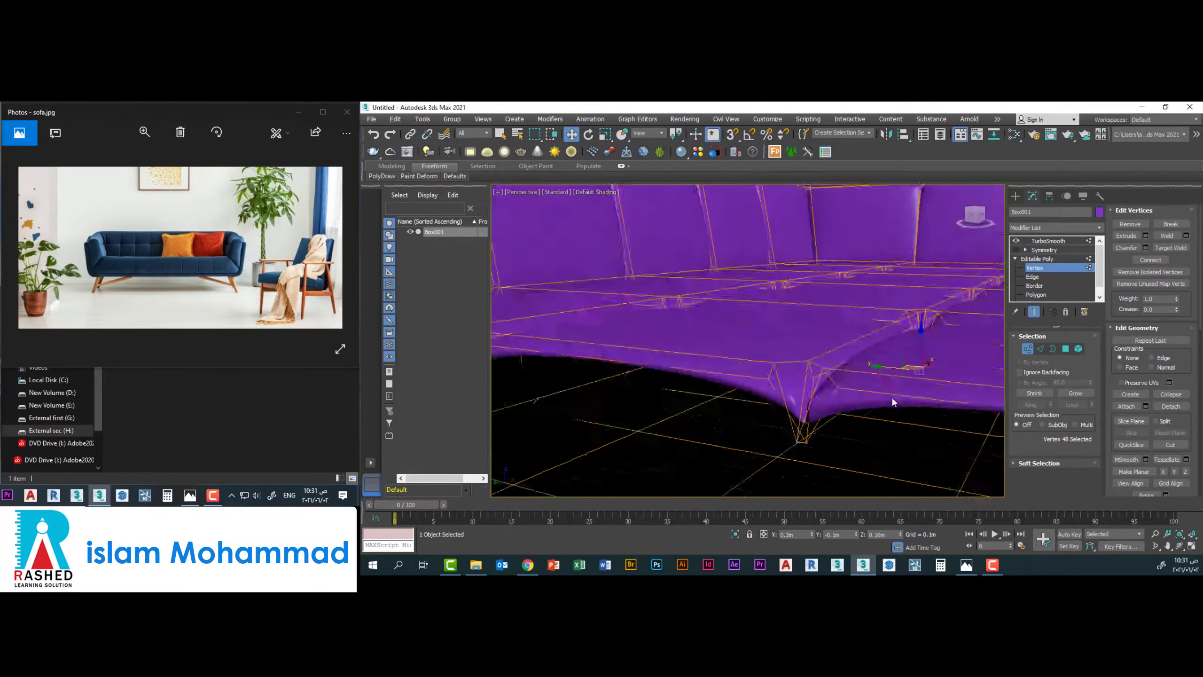
Select the row of tuft vertices on the dented cushions, adding two more
{"action": "mouse_move", "coordinate": [890, 395]}
{"action": "middle_mouse_down", "text": "alt"}
{"action": "mouse_move", "coordinate": [648, 384]}
{"action": "mouse_move", "coordinate": [759, 468]}
{"action": "middle_mouse_up", "text": "alt"}
{"action": "scroll", "coordinate": [760, 468], "scroll_direction": "up", "scroll_amount": 3}
{"action": "scroll", "coordinate": [808, 419], "scroll_direction": "down", "scroll_amount": 3}
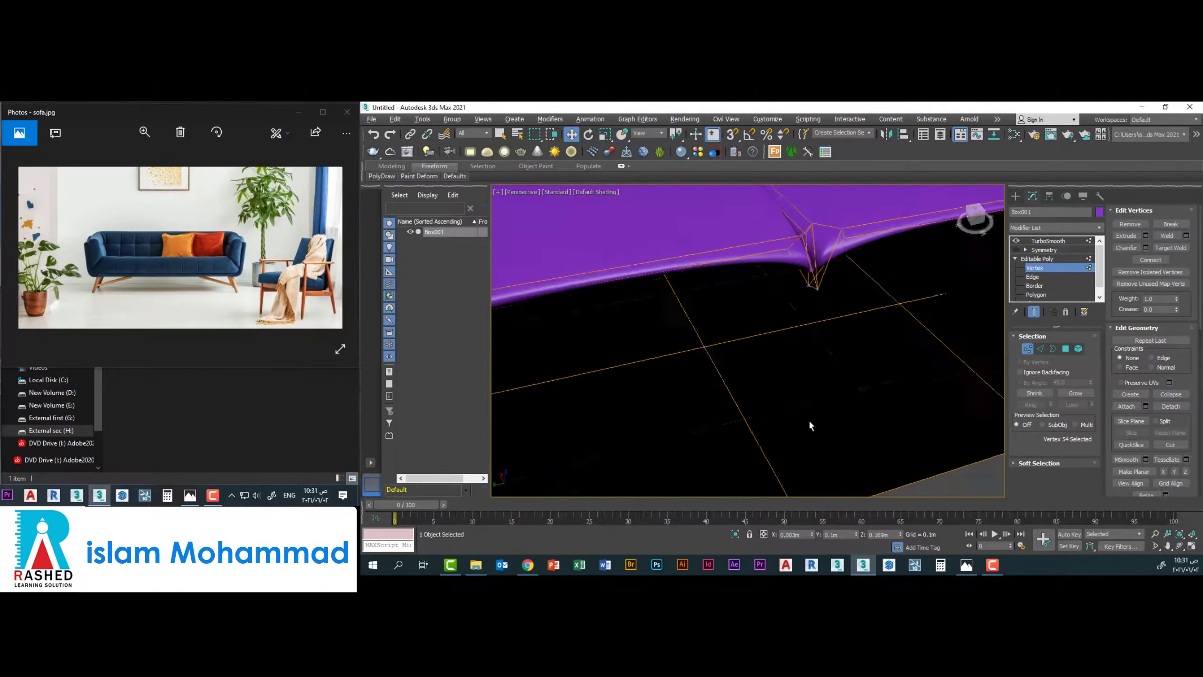
{"action": "mouse_move", "coordinate": [808, 419]}
{"action": "middle_mouse_down", "text": "alt"}
{"action": "mouse_move", "coordinate": [882, 395]}
{"action": "mouse_move", "coordinate": [778, 402]}
{"action": "middle_mouse_up", "text": "alt"}
{"action": "scroll", "coordinate": [839, 388], "scroll_direction": "down", "scroll_amount": 3}
{"action": "left_click", "coordinate": [839, 388]}
{"action": "scroll", "coordinate": [854, 402], "scroll_direction": "up", "scroll_amount": 4}
{"action": "left_click", "coordinate": [761, 395]}
Add an Edit Poly modifier above Symmetry and select the centre-seam vertices in top view
{"action": "scroll", "coordinate": [761, 396], "scroll_direction": "down", "scroll_amount": 4}
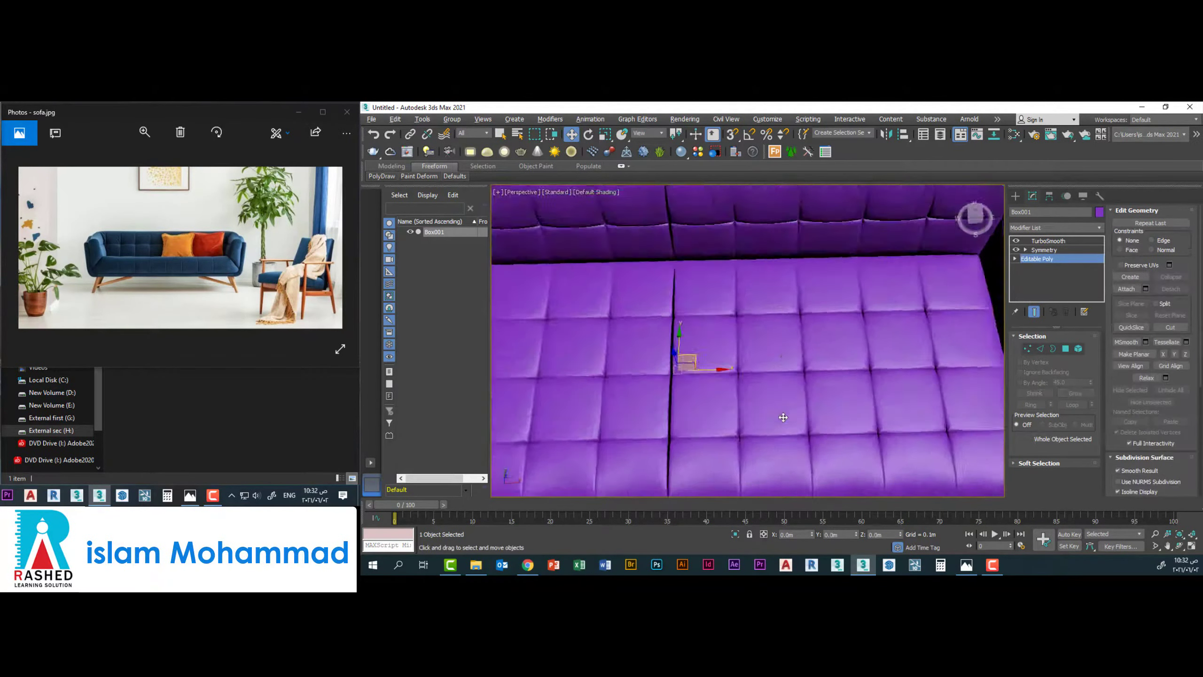
{"action": "scroll", "coordinate": [693, 374], "scroll_direction": "up", "scroll_amount": 5}
{"action": "left_click", "coordinate": [1044, 249]}
{"action": "key", "text": "F4"}
{"action": "scroll", "coordinate": [779, 473], "scroll_direction": "up", "scroll_amount": 4}
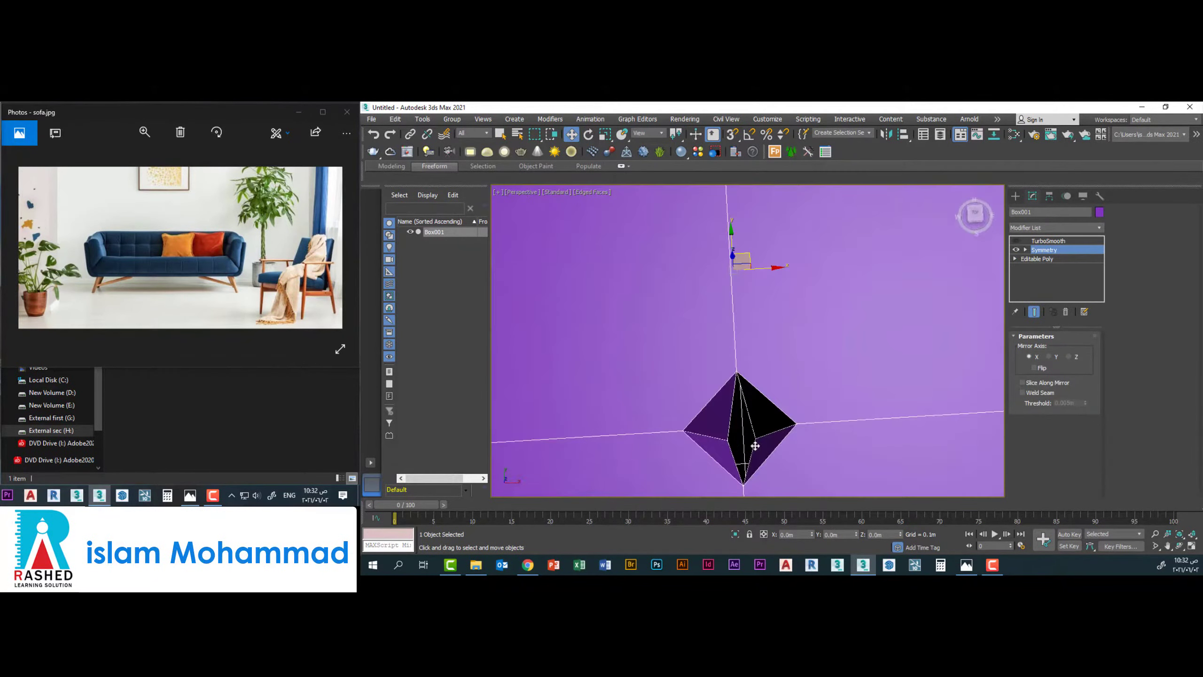
{"action": "key", "text": "t"}
{"action": "key", "text": "F3"}
{"action": "left_click", "coordinate": [1054, 228]}
{"action": "left_click", "coordinate": [1056, 332]}
{"action": "scroll", "coordinate": [717, 335], "scroll_direction": "up", "scroll_amount": 4}
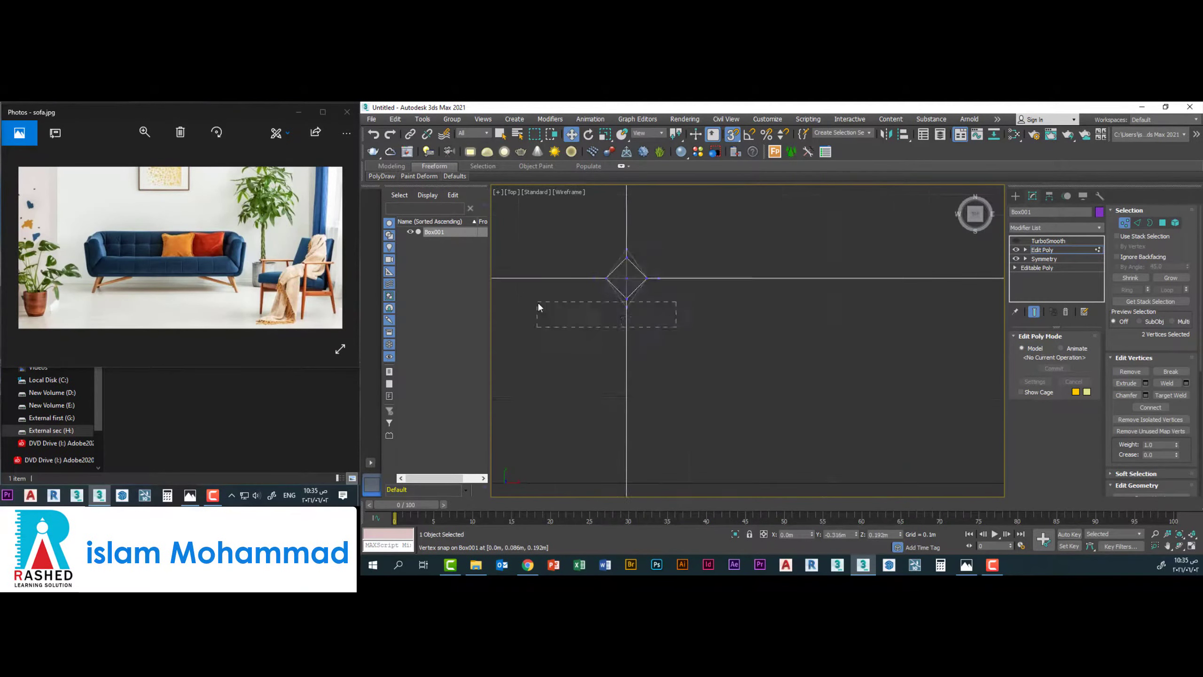
Inspect the seam in perspective and narrow the selection to two seam vertices
{"action": "key", "text": "p"}
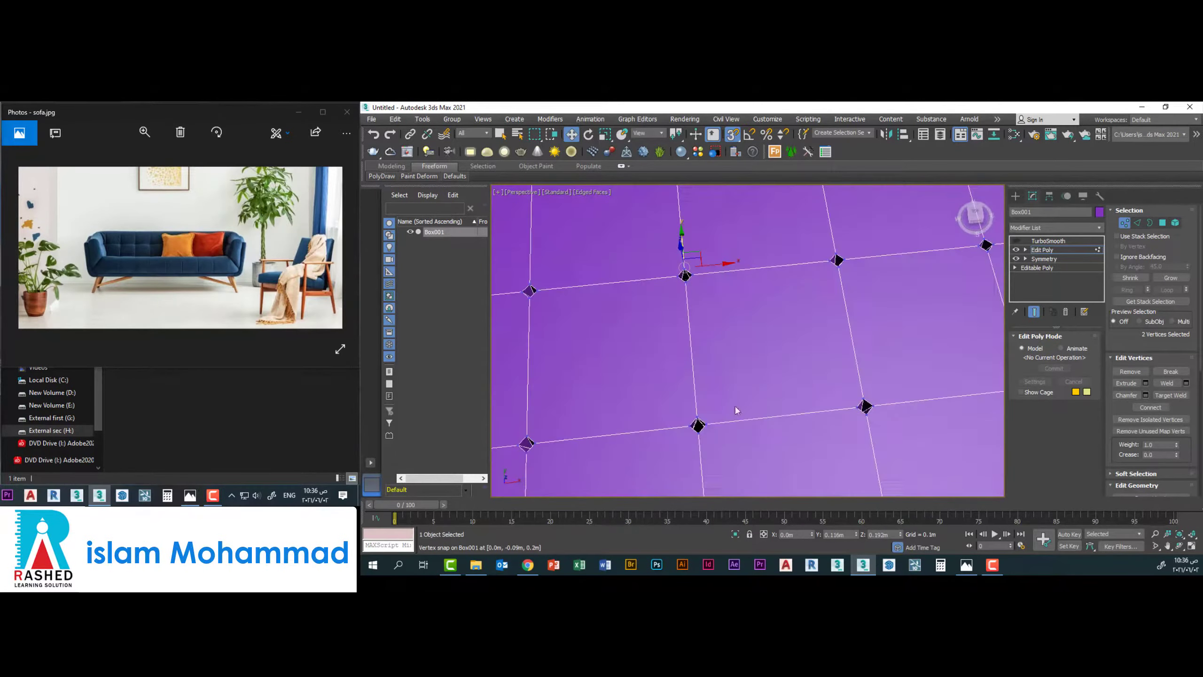
{"action": "scroll", "coordinate": [738, 408], "scroll_direction": "down", "scroll_amount": 5}
{"action": "mouse_move", "coordinate": [704, 326]}
{"action": "middle_mouse_down"}
{"action": "mouse_move", "coordinate": [726, 306]}
{"action": "mouse_move", "coordinate": [758, 379]}
{"action": "middle_mouse_up"}
{"action": "scroll", "coordinate": [727, 306], "scroll_direction": "down", "scroll_amount": 3}
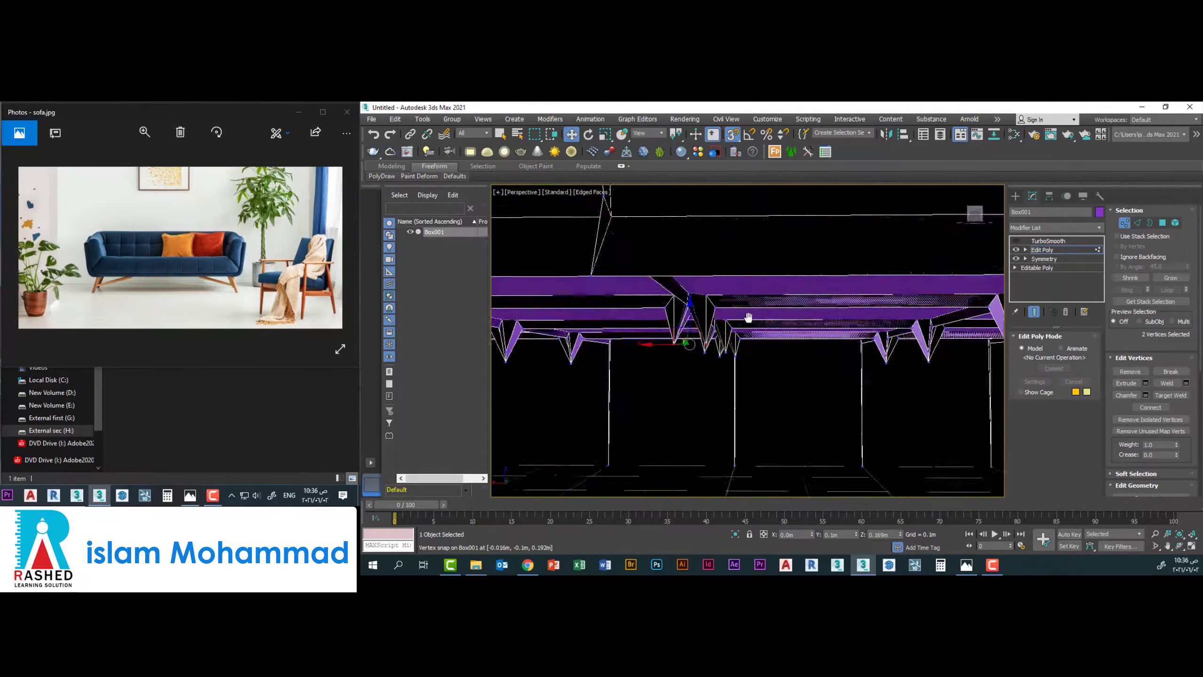
{"action": "key", "text": "ctrl+a"}
{"action": "scroll", "coordinate": [1047, 429], "scroll_direction": "down", "scroll_amount": 3}
{"action": "key", "text": "ctrl+z"}
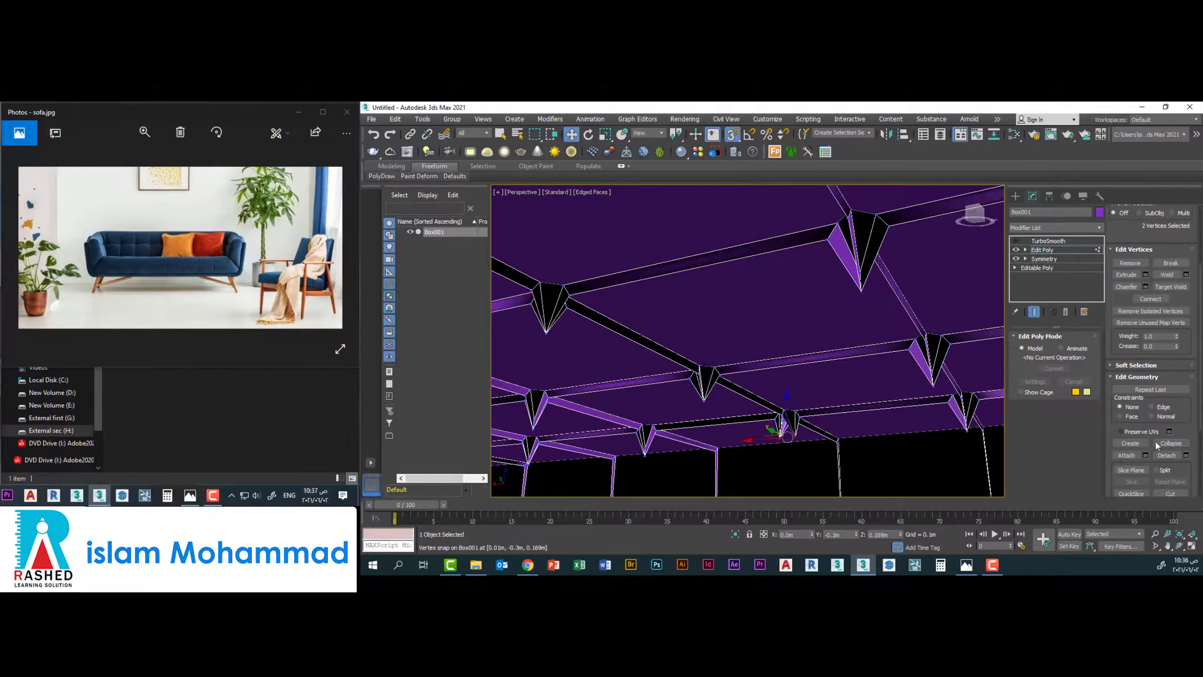
Set TurboSmooth Iterations to 3 with mesh edges hidden
{"action": "left_click", "coordinate": [1047, 240]}
{"action": "key", "text": "F4"}
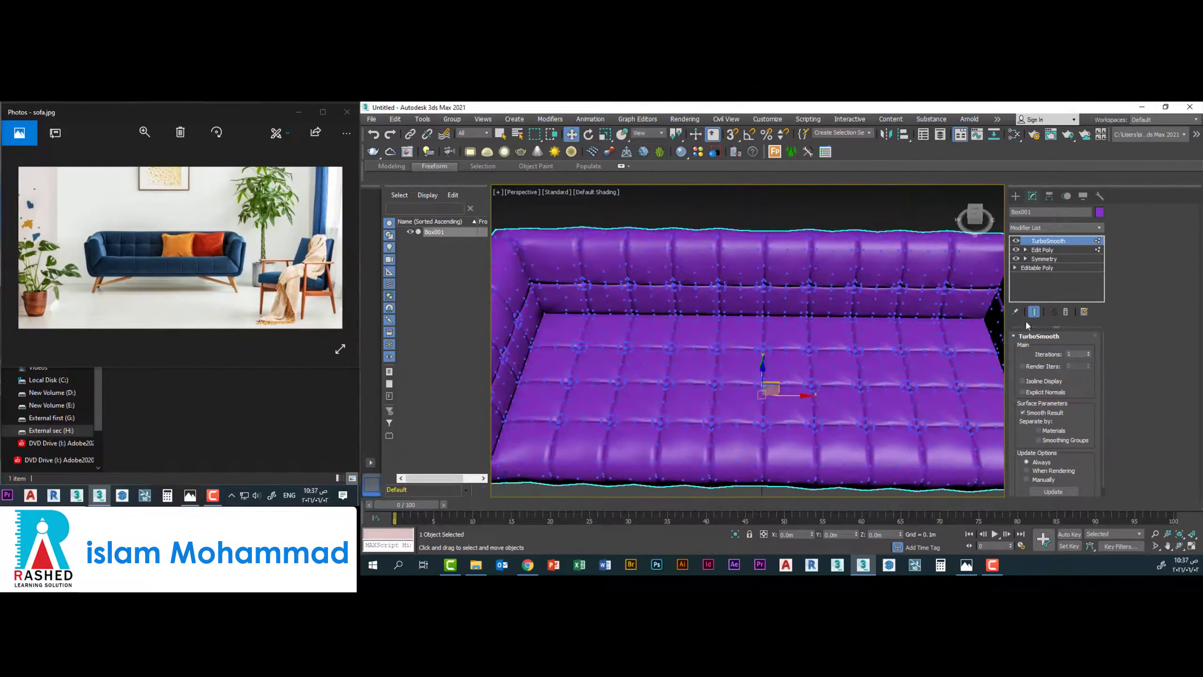
{"action": "double_click", "coordinate": [1075, 353]}
{"action": "type", "text": "3"}
{"action": "key", "text": "Return"}
{"action": "scroll", "coordinate": [724, 343], "scroll_direction": "up", "scroll_amount": 5}
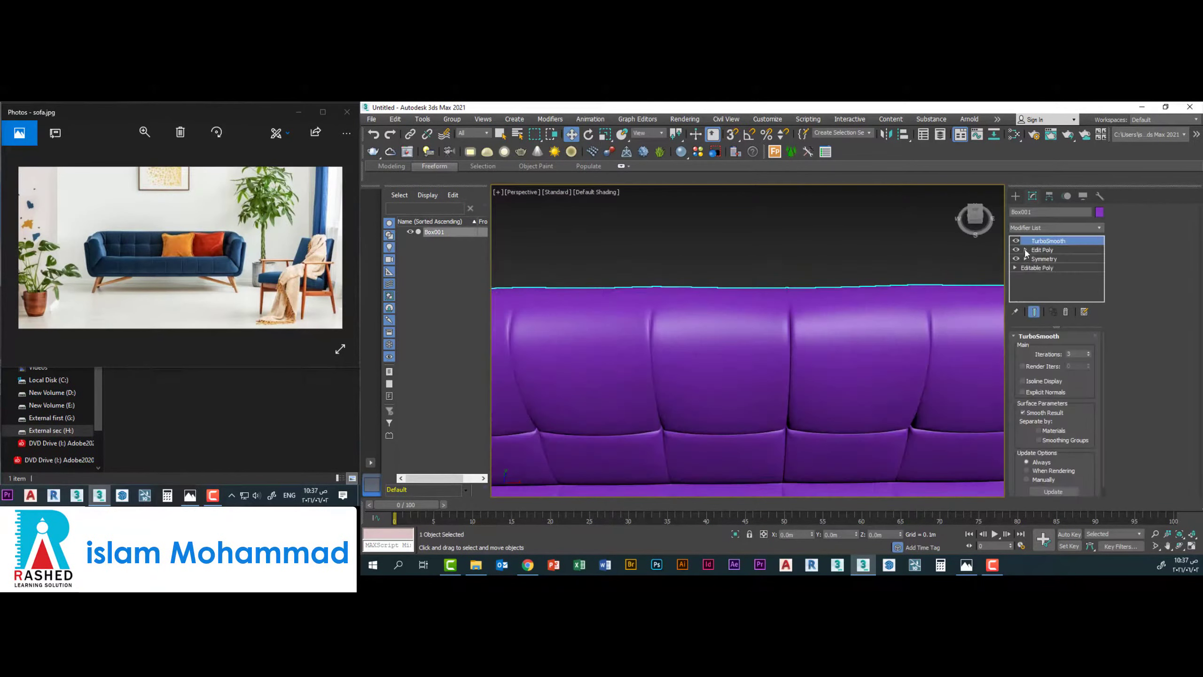
Select two backrest-edge vertices in Edit Poly and collapse them into one point
{"action": "left_click", "coordinate": [1025, 250]}
{"action": "key", "text": "1"}
{"action": "key", "text": "F4"}
{"action": "left_click", "coordinate": [735, 344]}
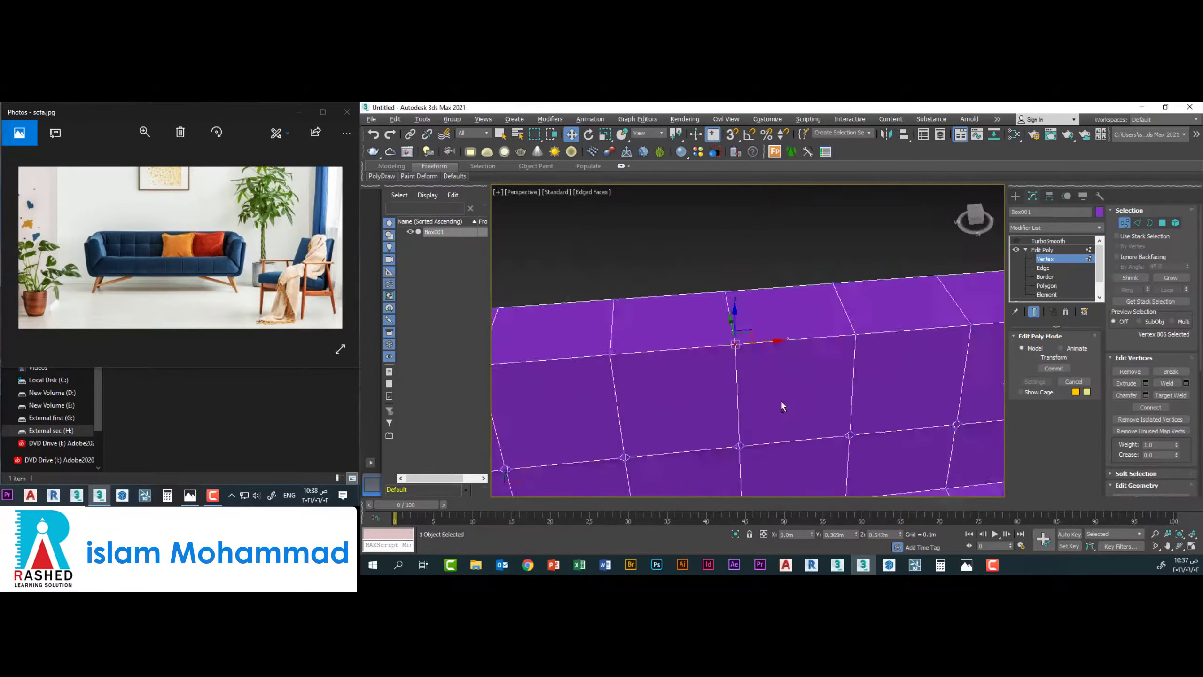
{"action": "mouse_move", "coordinate": [780, 399]}
{"action": "middle_mouse_down", "text": "alt"}
{"action": "mouse_move", "coordinate": [831, 387]}
{"action": "mouse_move", "coordinate": [731, 303]}
{"action": "middle_mouse_up", "text": "alt"}
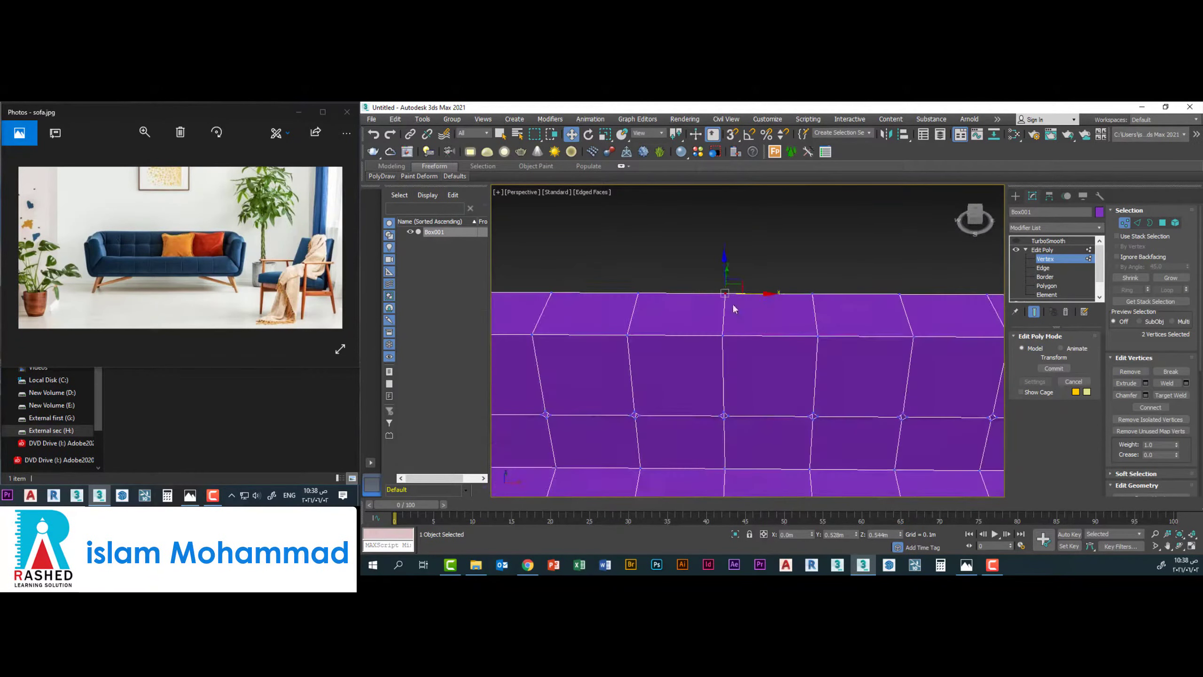
{"action": "scroll", "coordinate": [1174, 357], "scroll_direction": "down", "scroll_amount": 3}
{"action": "left_click", "coordinate": [1170, 483]}
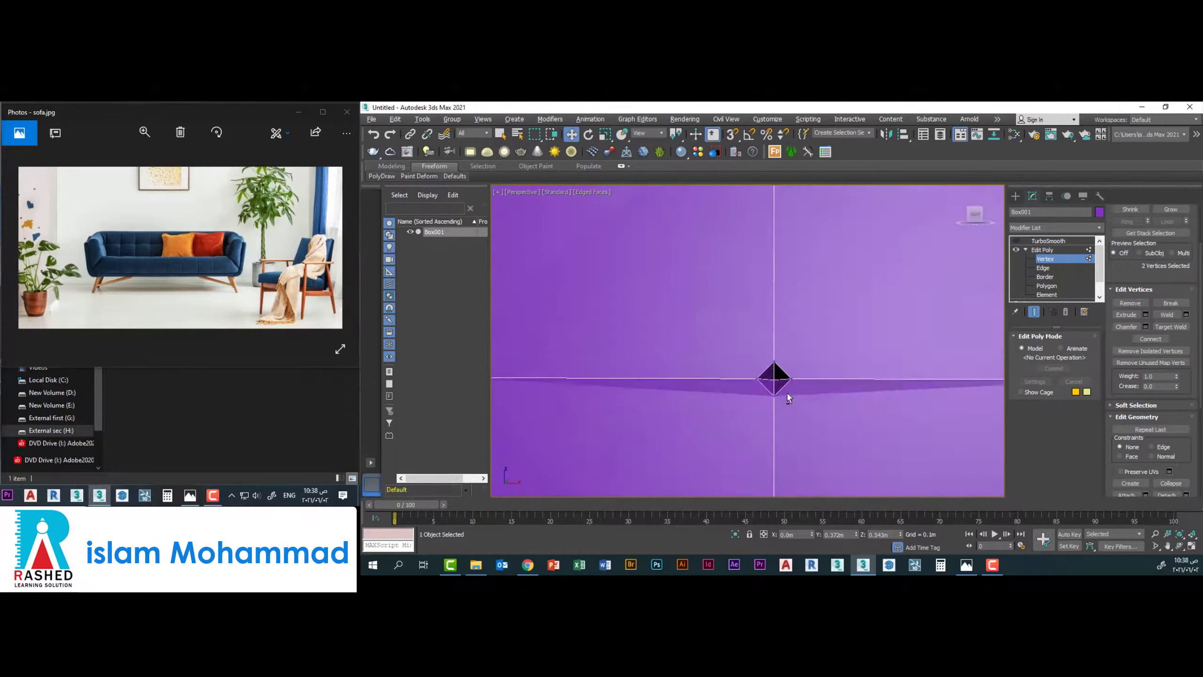
{"action": "key", "text": "F3"}
Check the smoothed result, then return to wireframe vertex editing with Move active
{"action": "scroll", "coordinate": [919, 232], "scroll_direction": "down", "scroll_amount": 5}
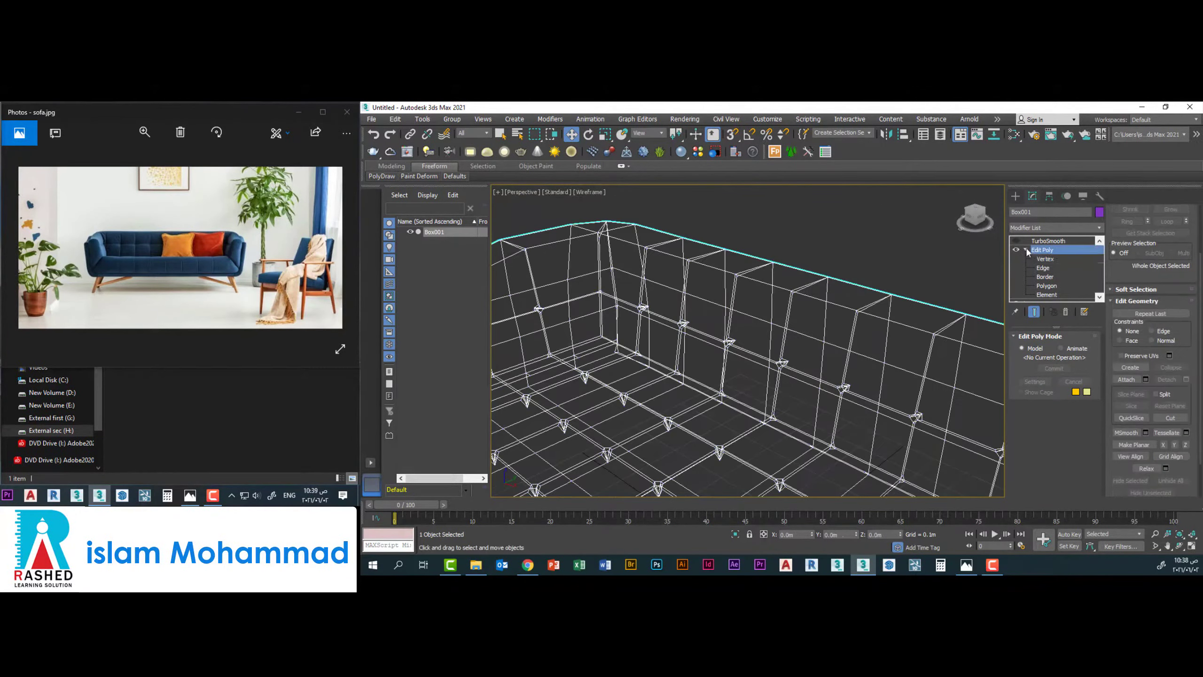
{"action": "left_click", "coordinate": [1048, 240]}
{"action": "key", "text": "F3"}
{"action": "left_click", "coordinate": [1041, 259]}
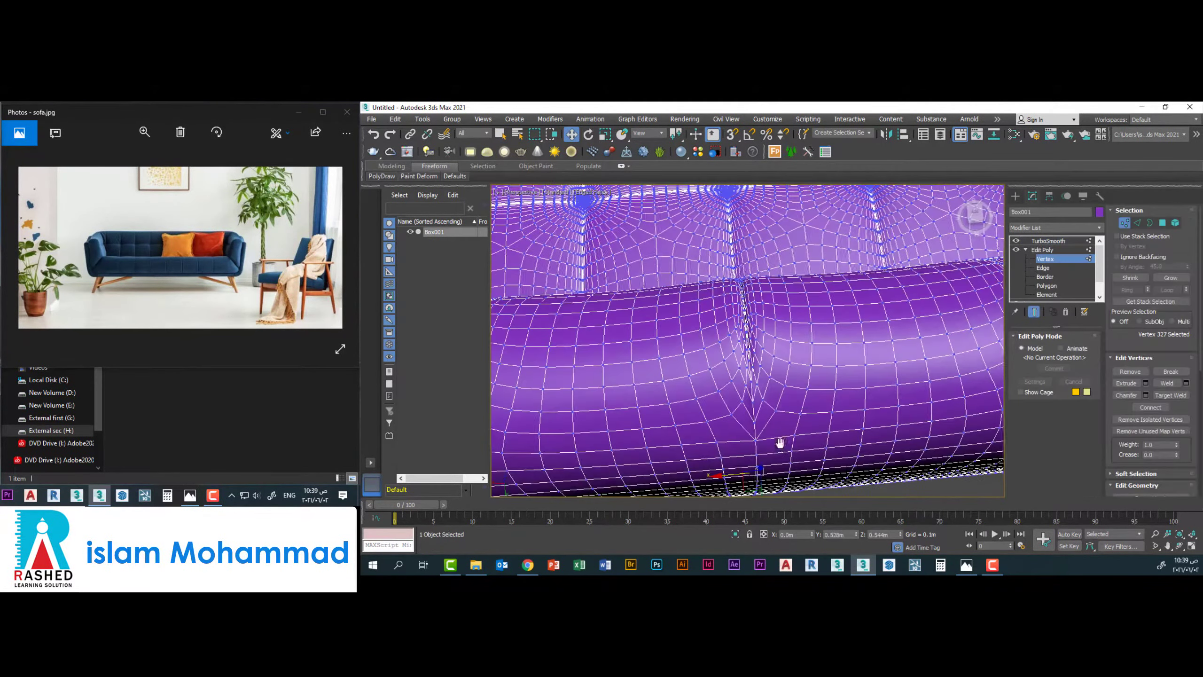
{"action": "left_click", "coordinate": [1016, 241]}
{"action": "key", "text": "F3"}
{"action": "right_click", "coordinate": [771, 402]}
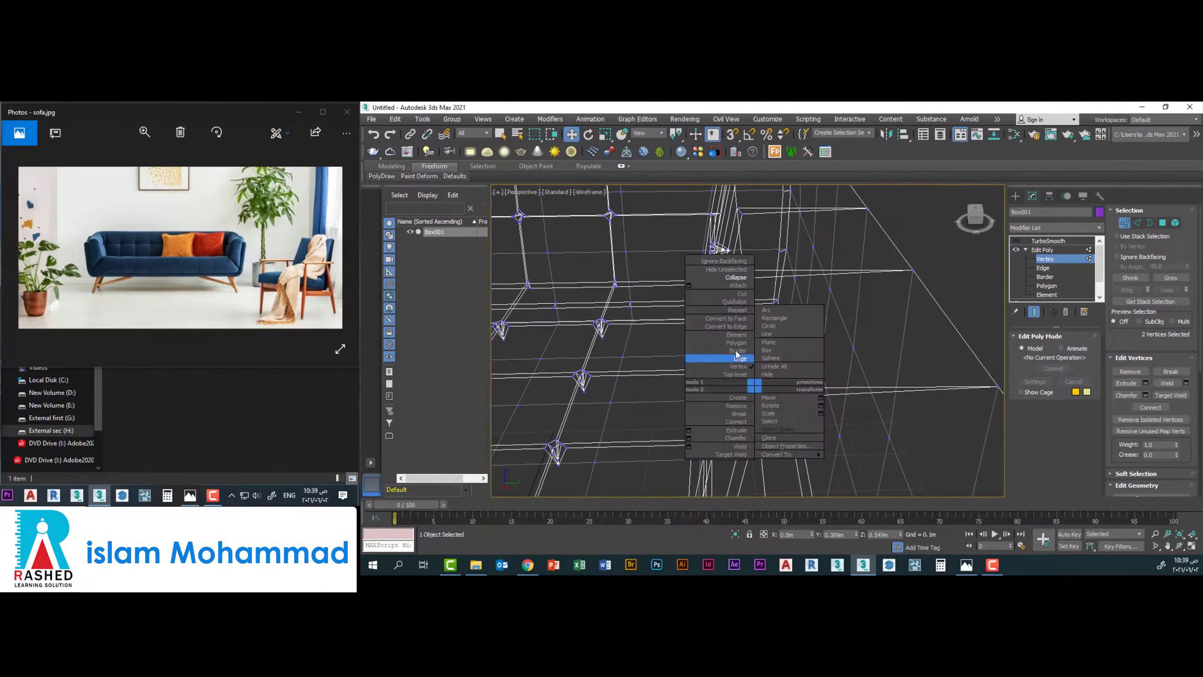
{"action": "left_click", "coordinate": [783, 412]}
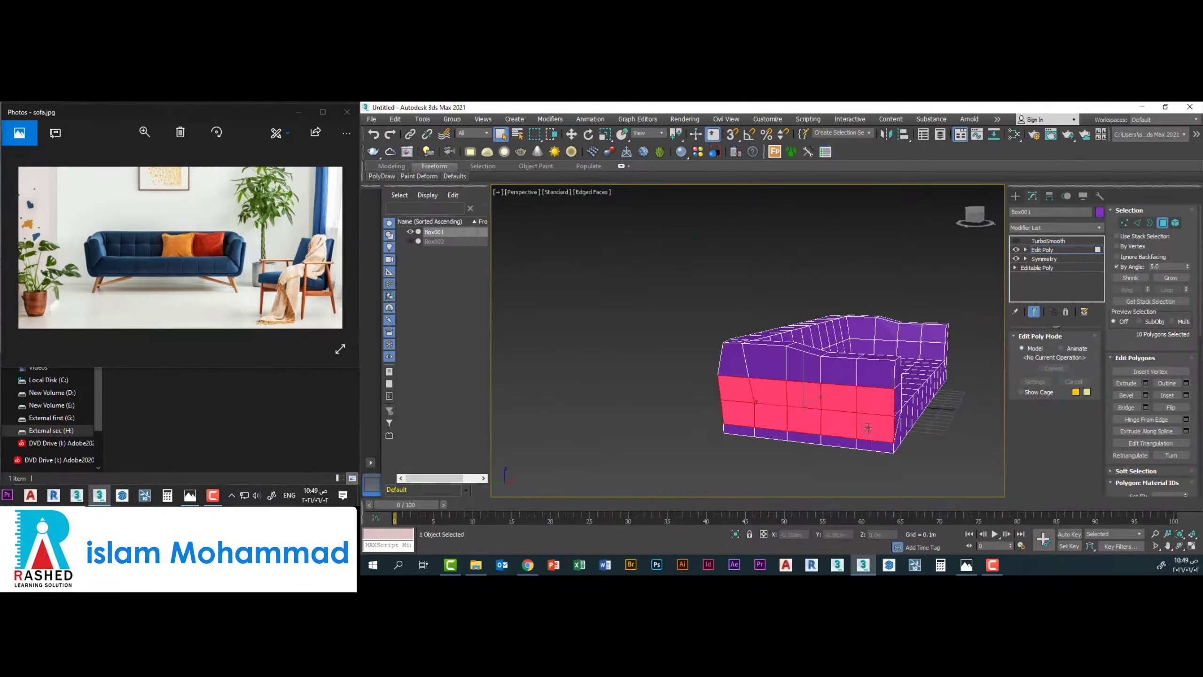
Extend the polygon selection around the sofa's front band and view the whole selection
{"action": "left_click", "coordinate": [867, 428], "text": "shift"}
{"action": "middle_click_drag", "start_coordinate": [867, 428], "coordinate": [701, 464], "text": "alt"}
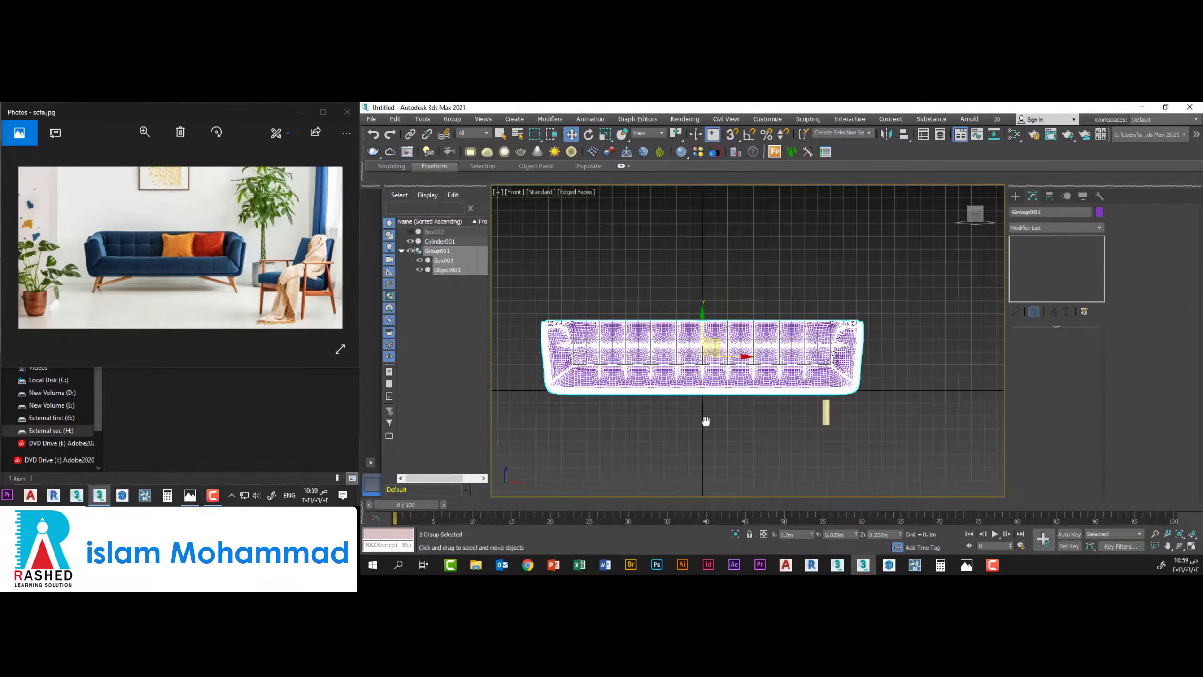
Group the sofa body with its frame and set the group's Z height to 0
{"action": "middle_click_drag", "start_coordinate": [706, 421], "coordinate": [755, 417]}
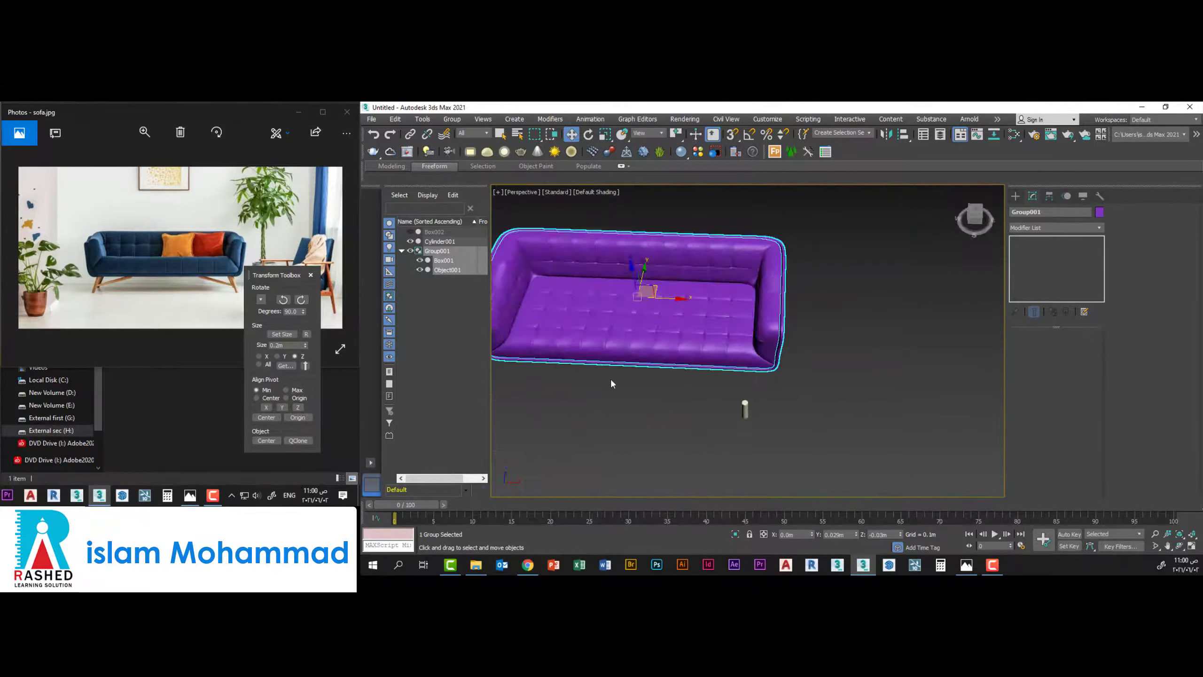
{"action": "left_click", "coordinate": [445, 120]}
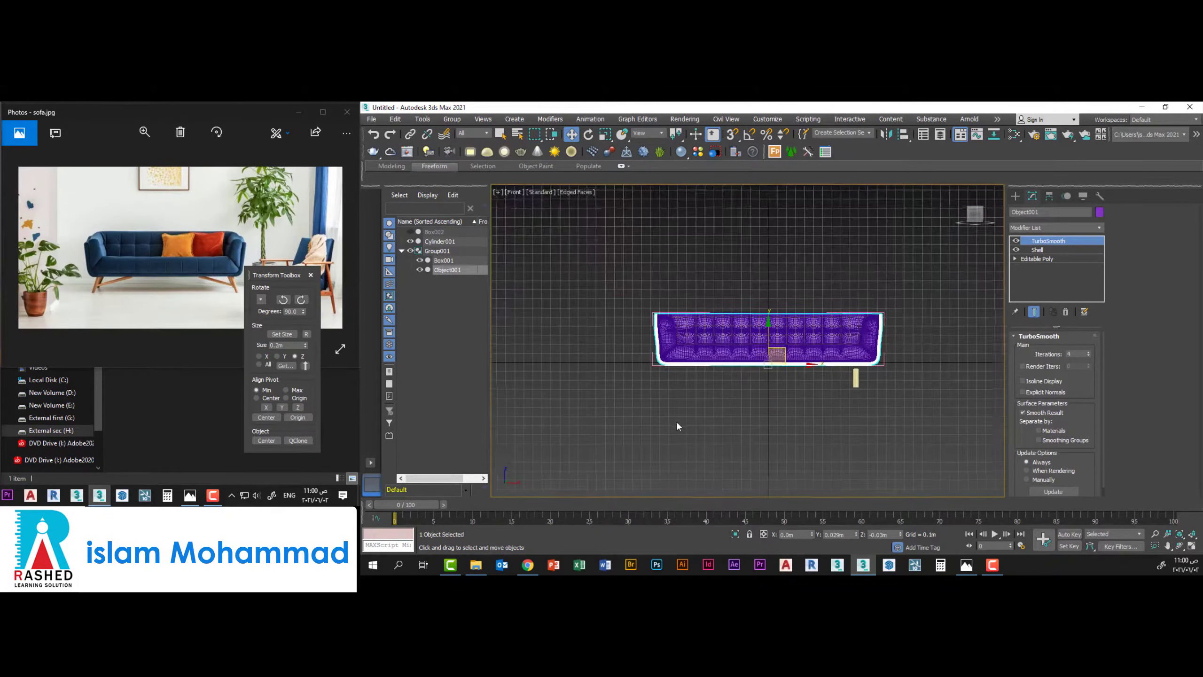
{"action": "type", "text": "0"}
{"action": "key", "text": "Return"}
{"action": "middle_click_drag", "start_coordinate": [739, 446], "coordinate": [827, 469], "text": "alt"}
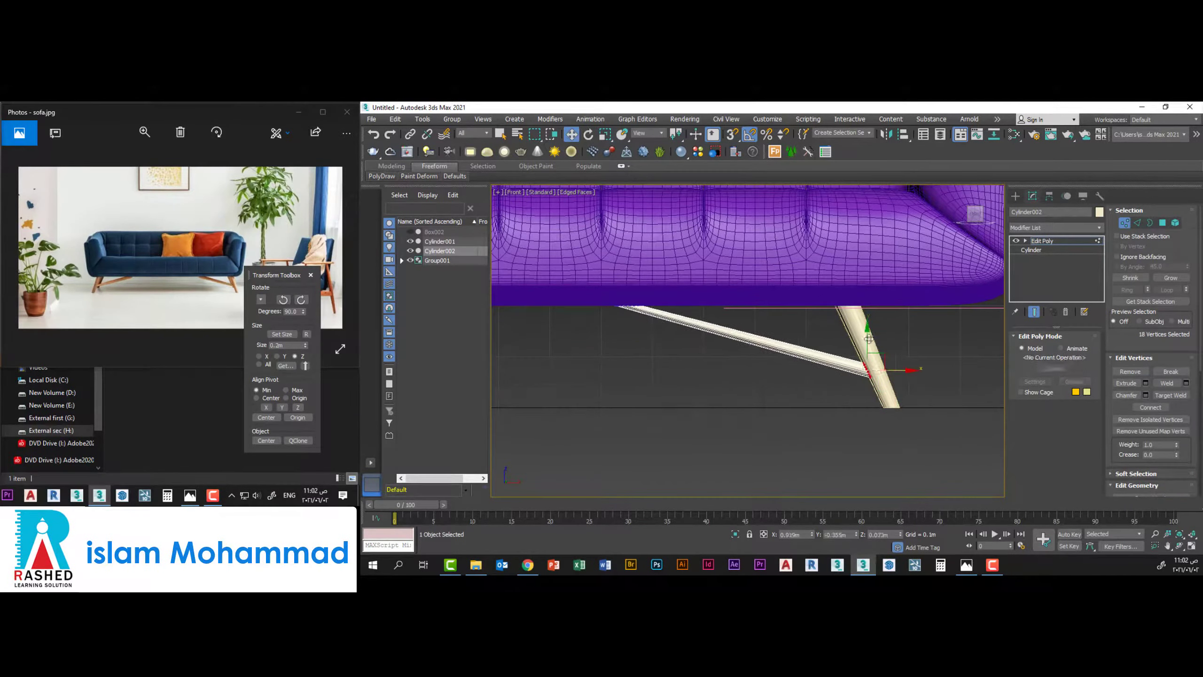
Position and rotate the leg in top and perspective views, then reselect Cylinder001
{"action": "scroll", "coordinate": [668, 330], "scroll_direction": "down", "scroll_amount": 2}
{"action": "scroll", "coordinate": [695, 329], "scroll_direction": "down", "scroll_amount": 2}
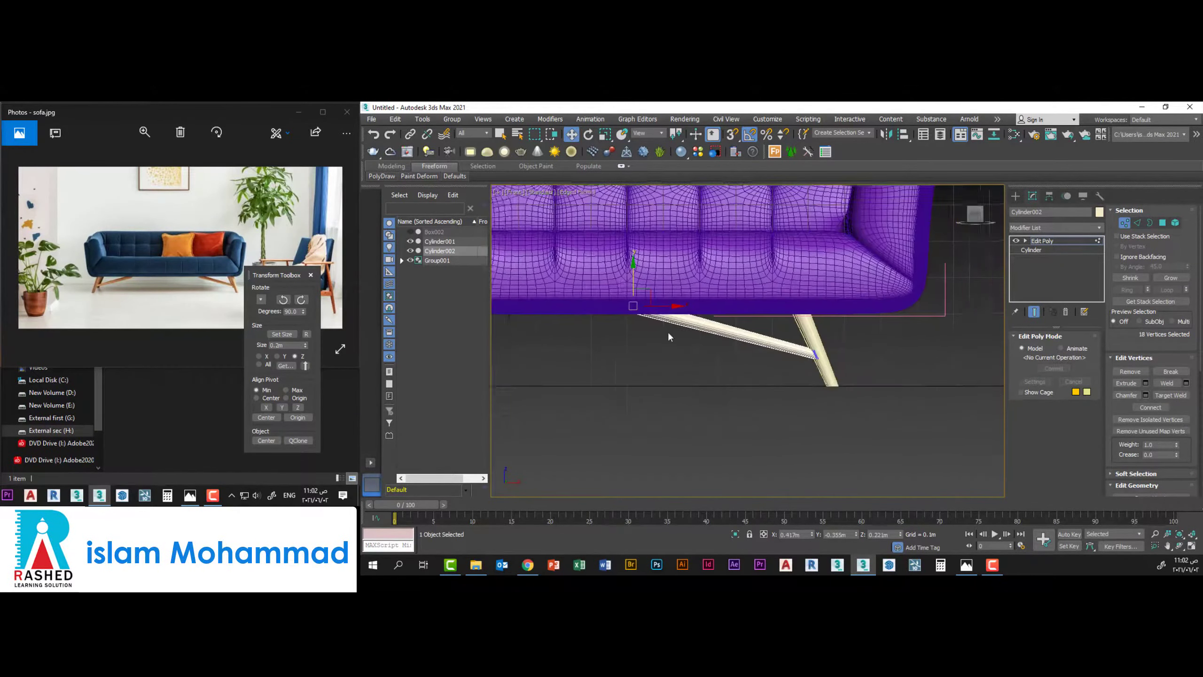
{"action": "scroll", "coordinate": [667, 330], "scroll_direction": "down", "scroll_amount": 2}
{"action": "key", "text": "t"}
{"action": "key", "text": "w"}
{"action": "key", "text": "e"}
{"action": "key", "text": "p"}
{"action": "middle_click_drag", "start_coordinate": [724, 360], "coordinate": [813, 411], "text": "alt"}
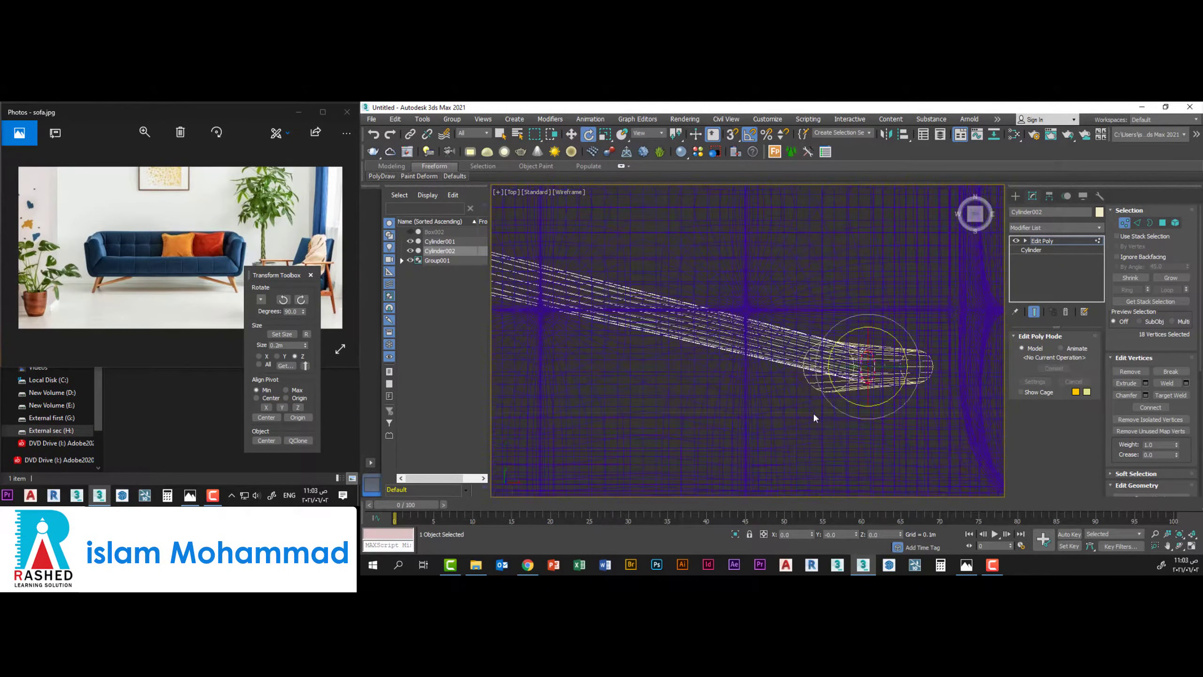
{"action": "key", "text": "F3"}
{"action": "key", "text": "1"}
{"action": "key", "text": "ctrl+z"}
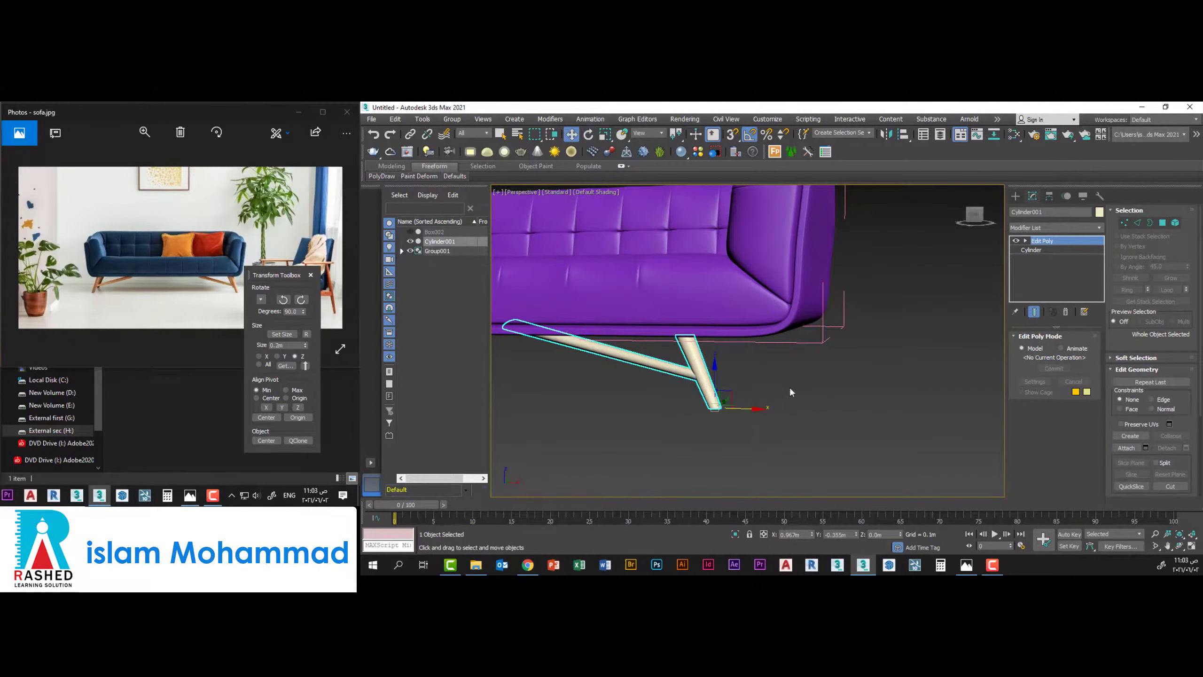
{"action": "key", "text": "t"}
Move the leg's pivot to the sofa centre and mirror the leg with Symmetry
{"action": "left_click", "coordinate": [1047, 197]}
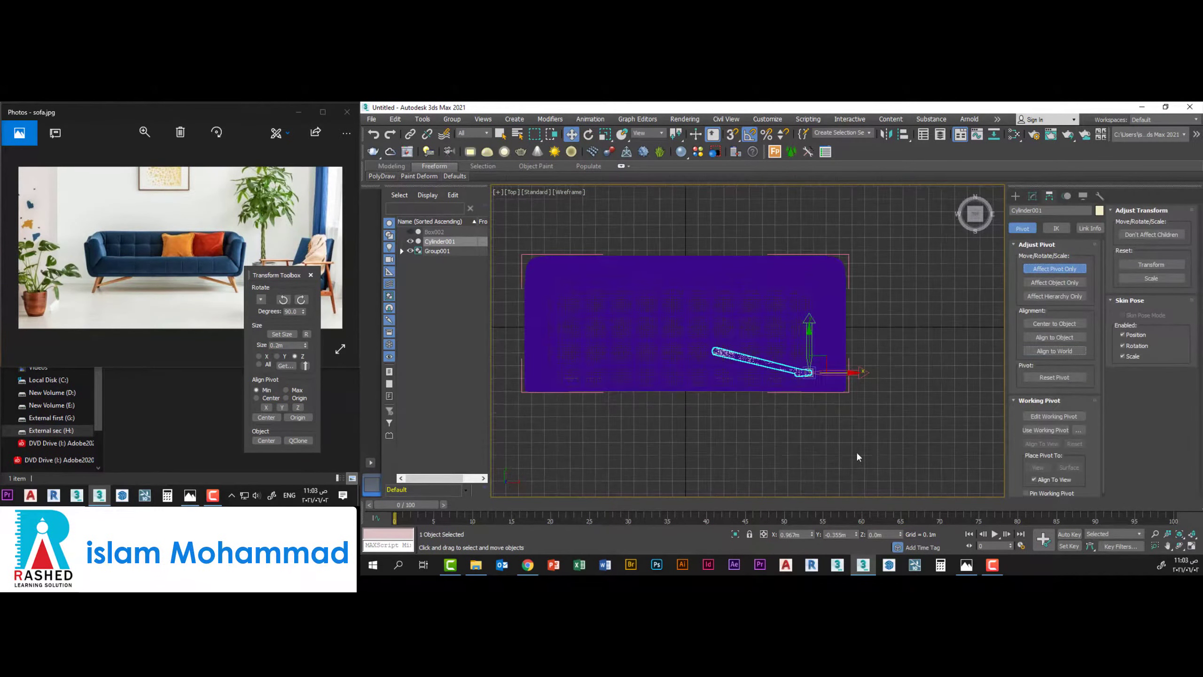
{"action": "left_click", "coordinate": [1032, 196]}
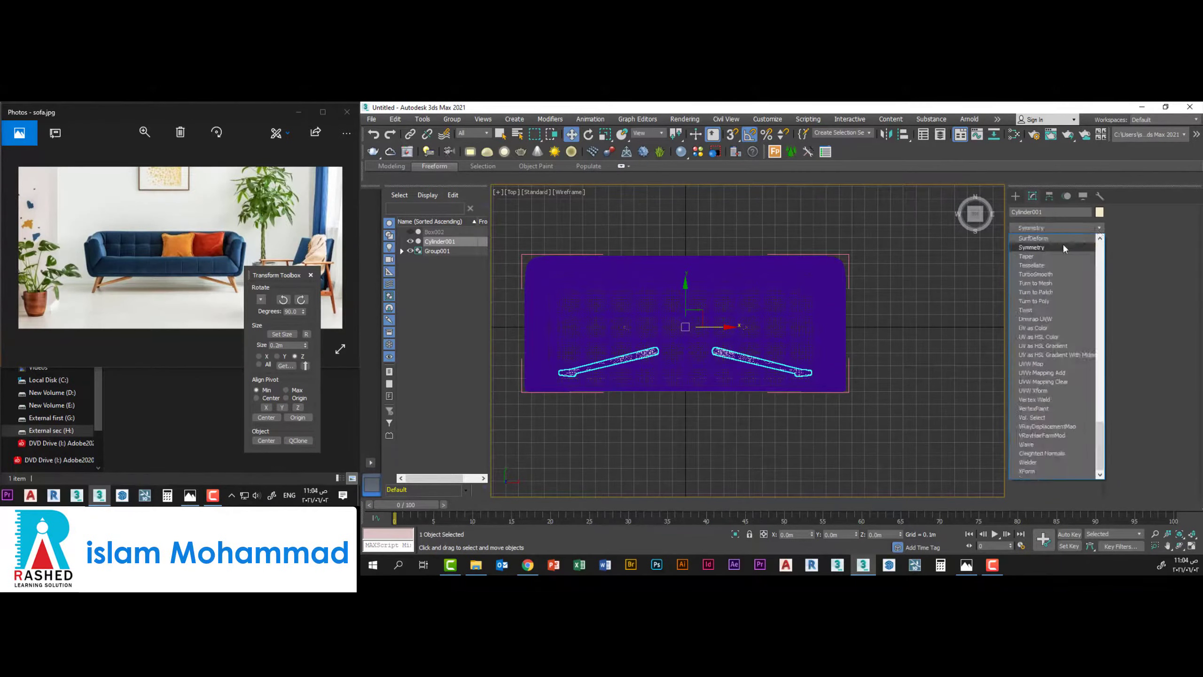
{"action": "key", "text": "f"}
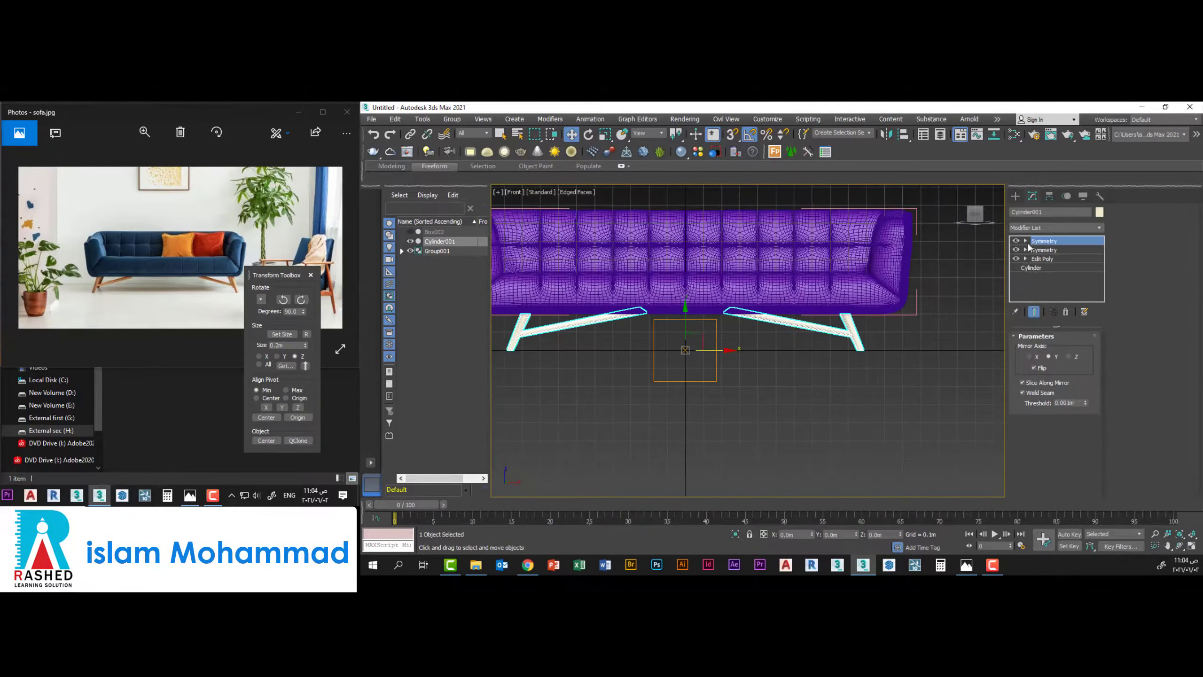
{"action": "key", "text": "p"}
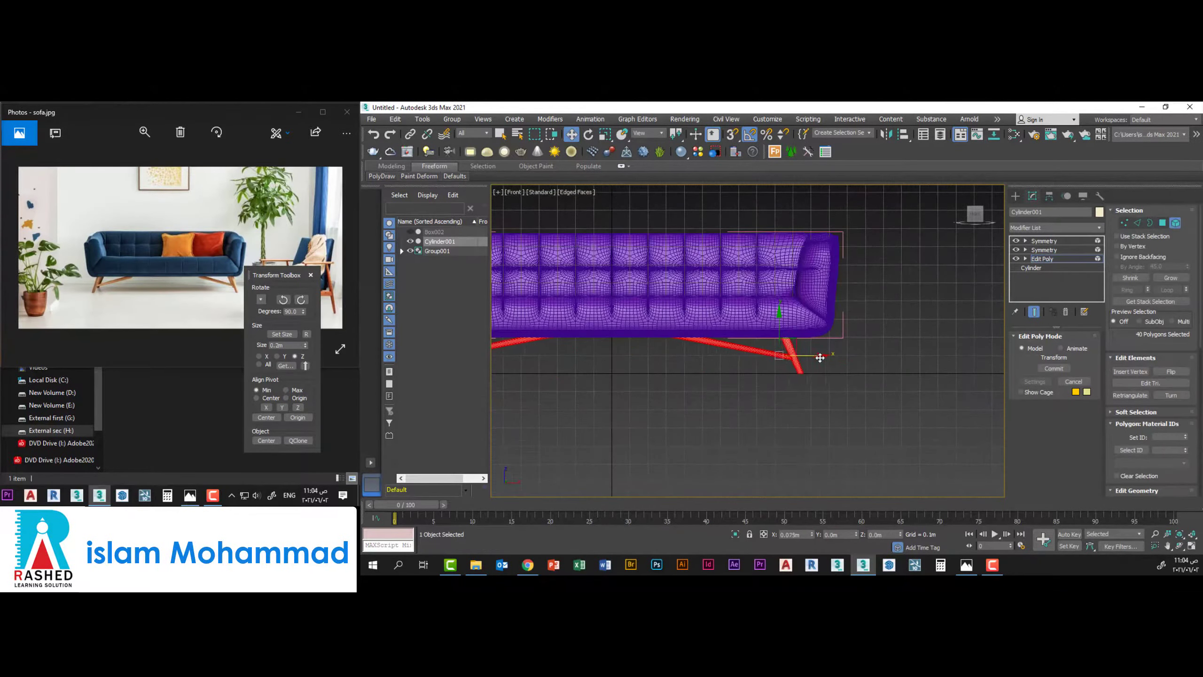
{"action": "left_click", "coordinate": [864, 387]}
{"action": "key", "text": "ctrl+z"}
Draw a floor plane under the sofa in top view
{"action": "key", "text": "z"}
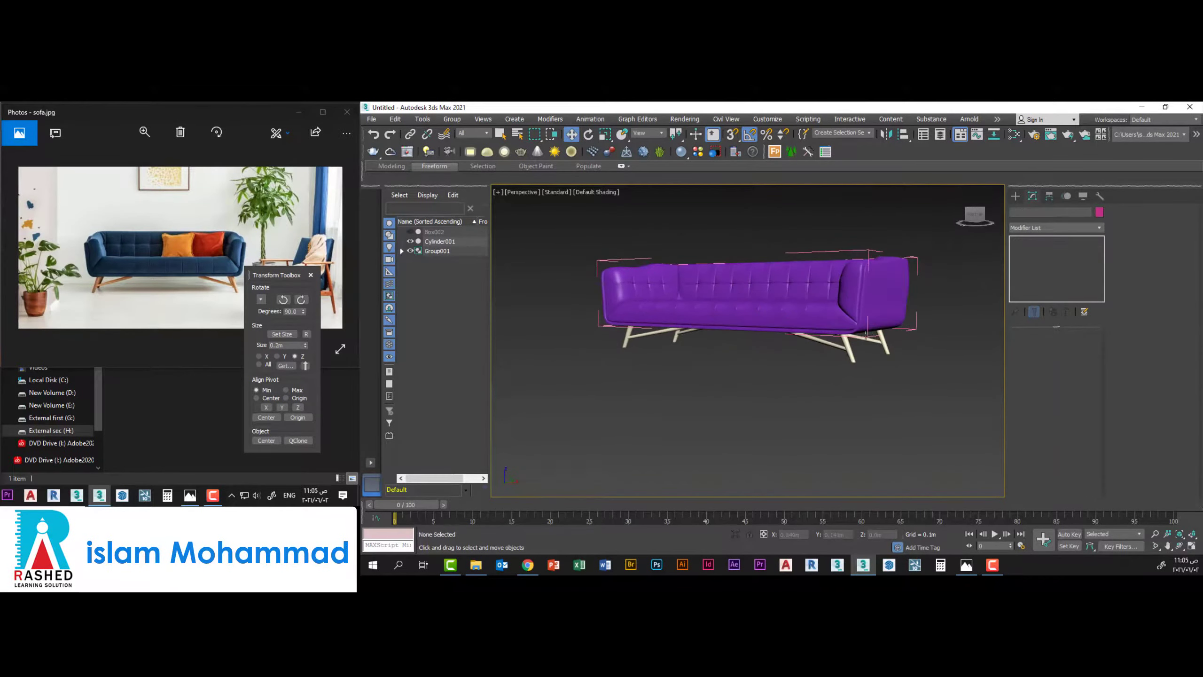
{"action": "key", "text": "t"}
{"action": "left_click", "coordinate": [1015, 195]}
{"action": "left_click", "coordinate": [1074, 303]}
{"action": "left_click_drag", "start_coordinate": [710, 252], "coordinate": [765, 405]}
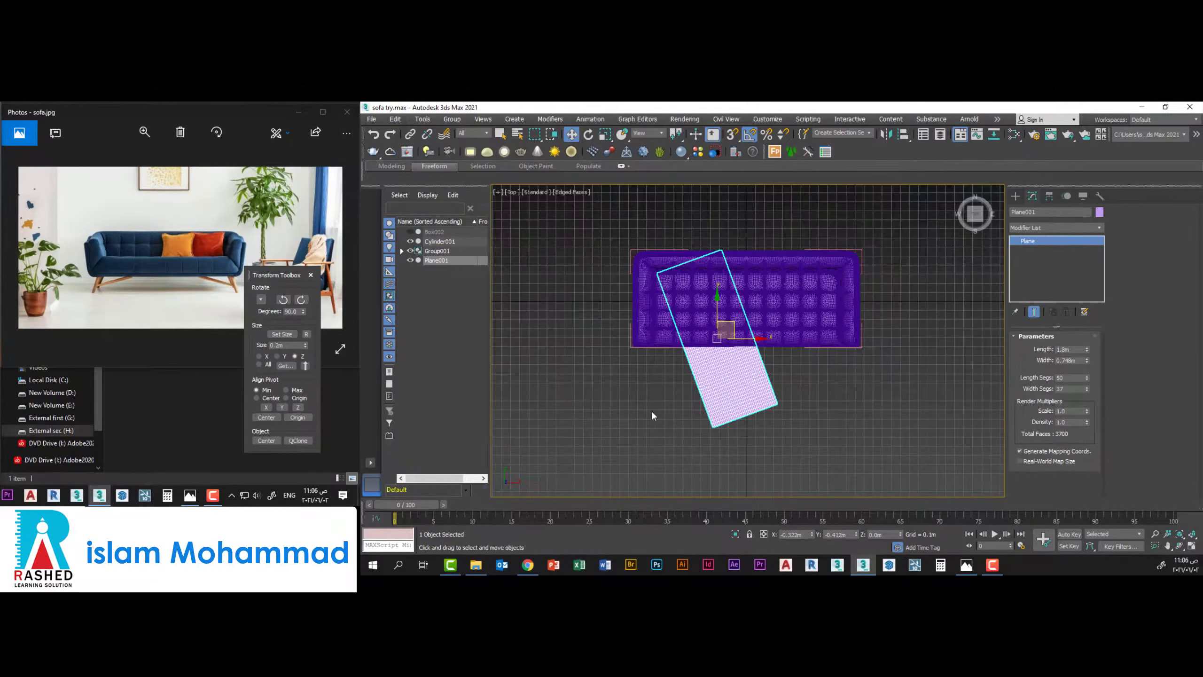
Set the renderer to V-Ray in Render Setup
{"action": "key", "text": "m"}
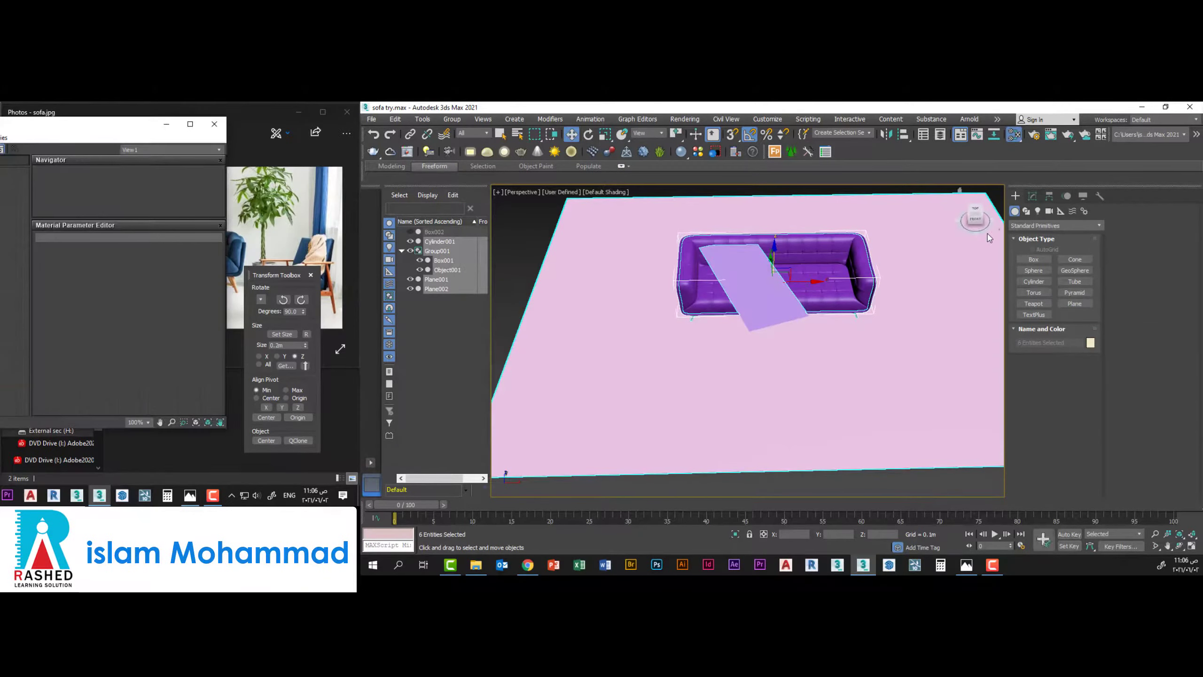
{"action": "left_click", "coordinate": [1034, 134]}
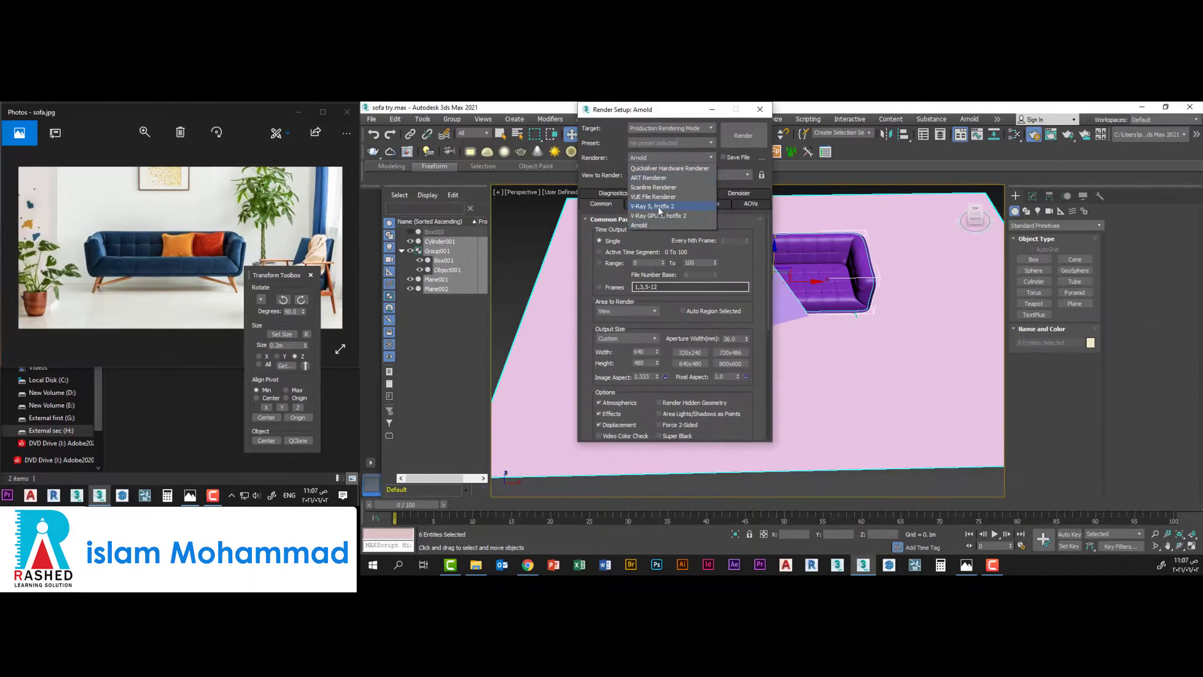
{"action": "left_click_drag", "start_coordinate": [648, 114], "coordinate": [77, 125]}
{"action": "key", "text": "F10"}
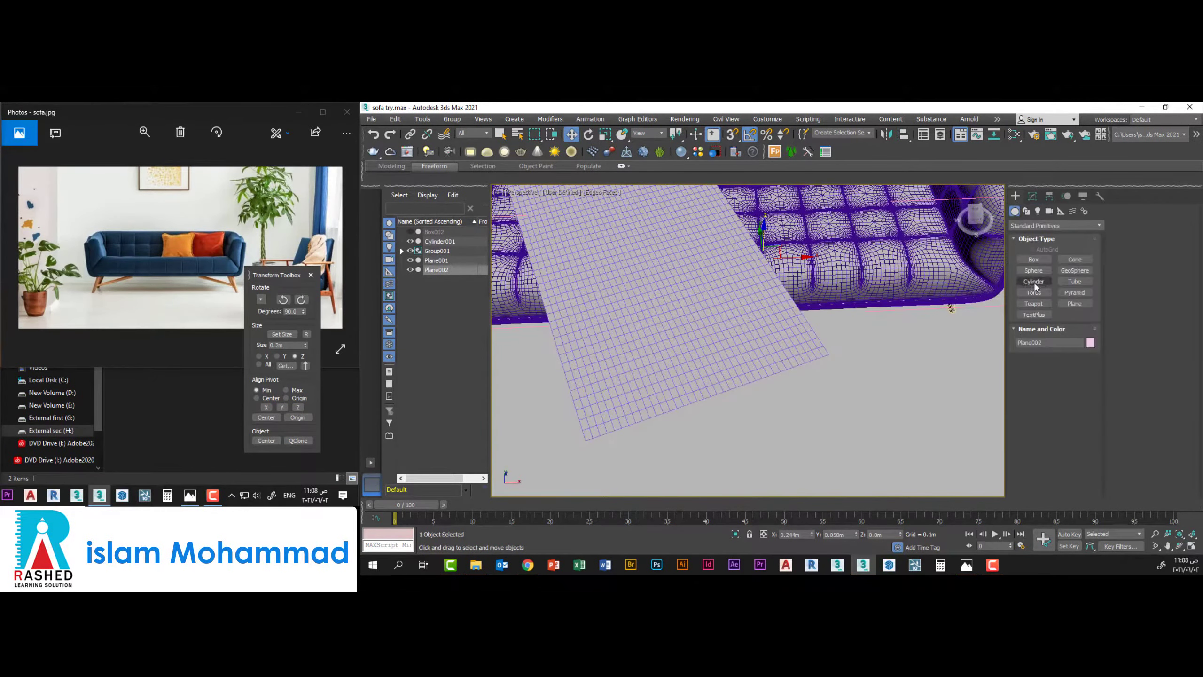
Convert the plane over the sofa to an Editable Poly
{"action": "left_click", "coordinate": [800, 360]}
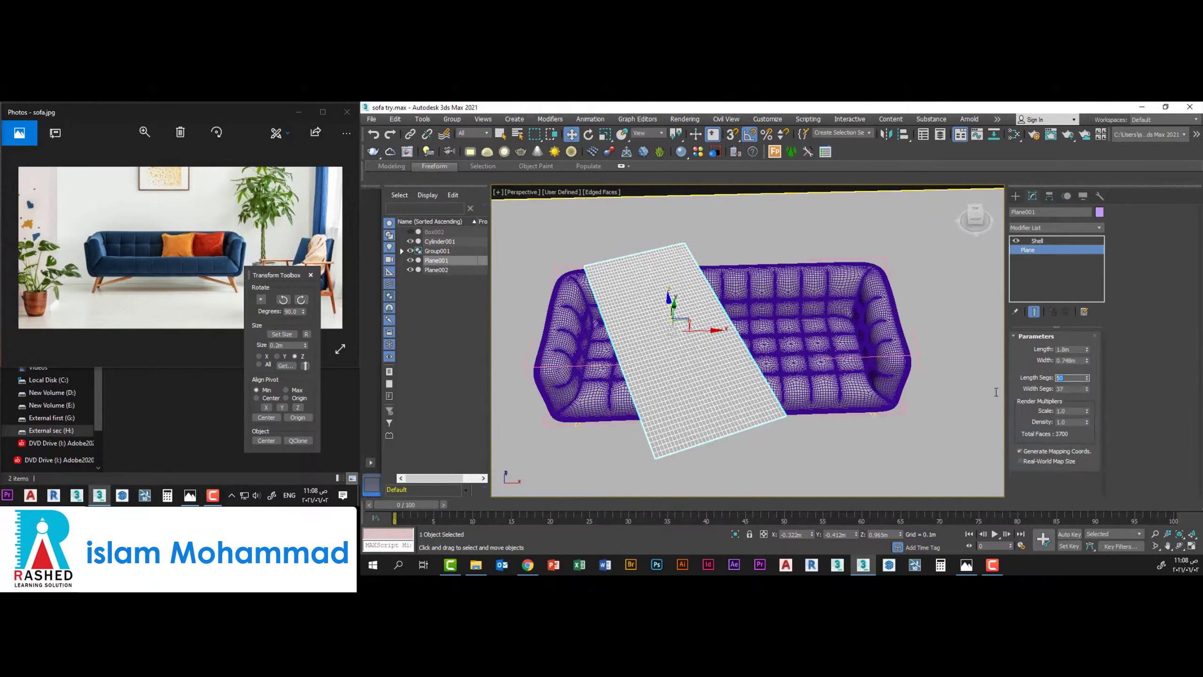
{"action": "mouse_move", "coordinate": [805, 379]}
{"action": "middle_mouse_down", "text": "alt"}
{"action": "mouse_move", "coordinate": [710, 332]}
{"action": "mouse_move", "coordinate": [708, 399]}
{"action": "mouse_move", "coordinate": [715, 374]}
{"action": "middle_mouse_up", "text": "alt"}
{"action": "right_click", "coordinate": [686, 332]}
{"action": "left_click", "coordinate": [739, 505]}
{"action": "key", "text": "e"}
{"action": "key", "text": "w"}
{"action": "scroll", "coordinate": [711, 360], "scroll_direction": "down", "scroll_amount": 3}
{"action": "scroll", "coordinate": [711, 379], "scroll_direction": "up", "scroll_amount": 4}
{"action": "left_click", "coordinate": [891, 322]}
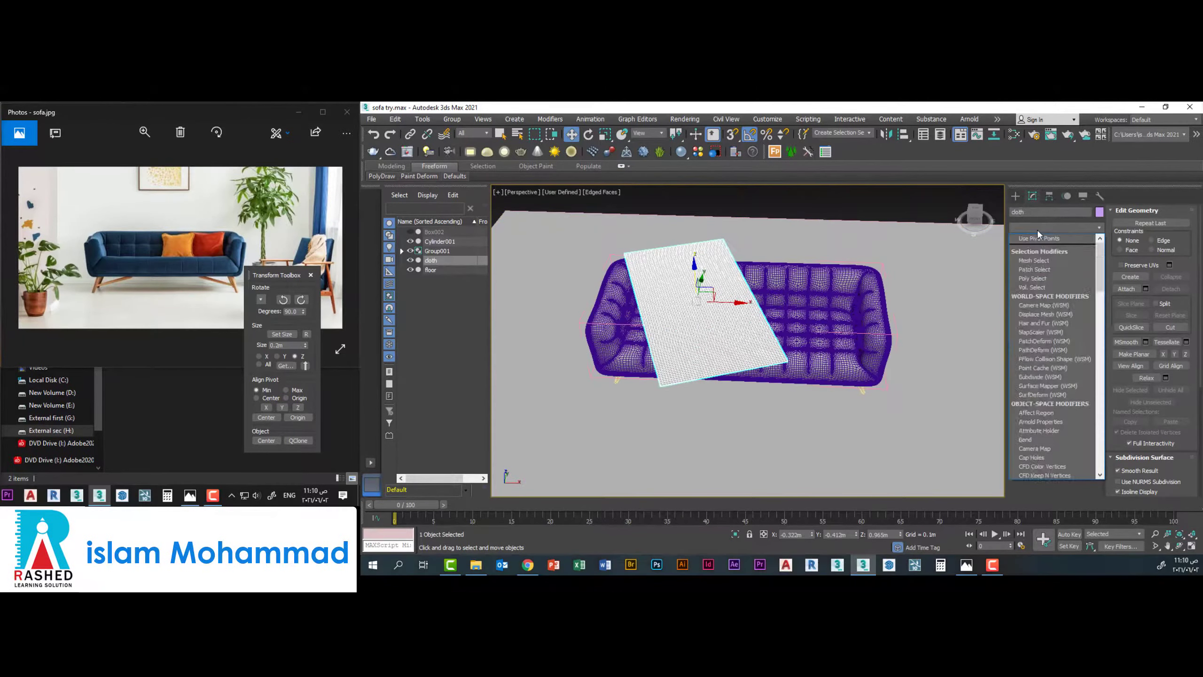
Add the floor and sofa sit as cloth collision objects and run the simulation
{"action": "left_click", "coordinate": [686, 174]}
{"action": "left_click", "coordinate": [142, 203]}
{"action": "left_click", "coordinate": [142, 228], "text": "ctrl"}
{"action": "left_click", "coordinate": [256, 422]}
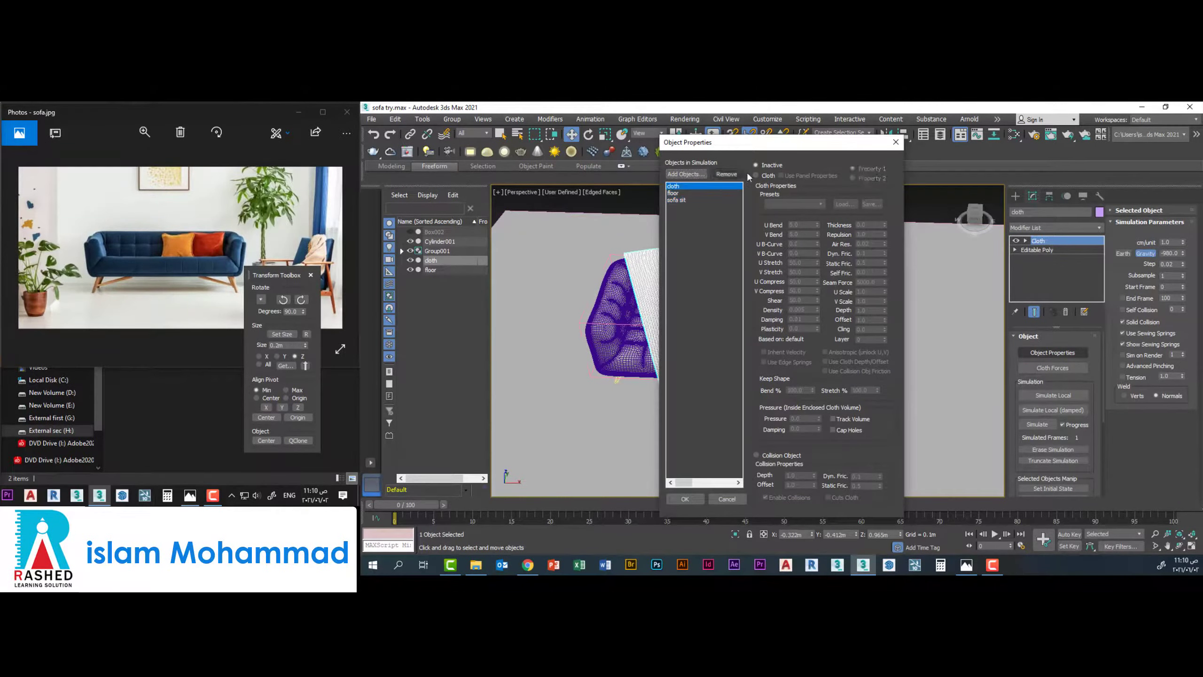
{"action": "left_click", "coordinate": [685, 499]}
{"action": "left_click", "coordinate": [1037, 381]}
Turn off the seat's smoothing display and open the sofa group for editing
{"action": "key", "text": "e"}
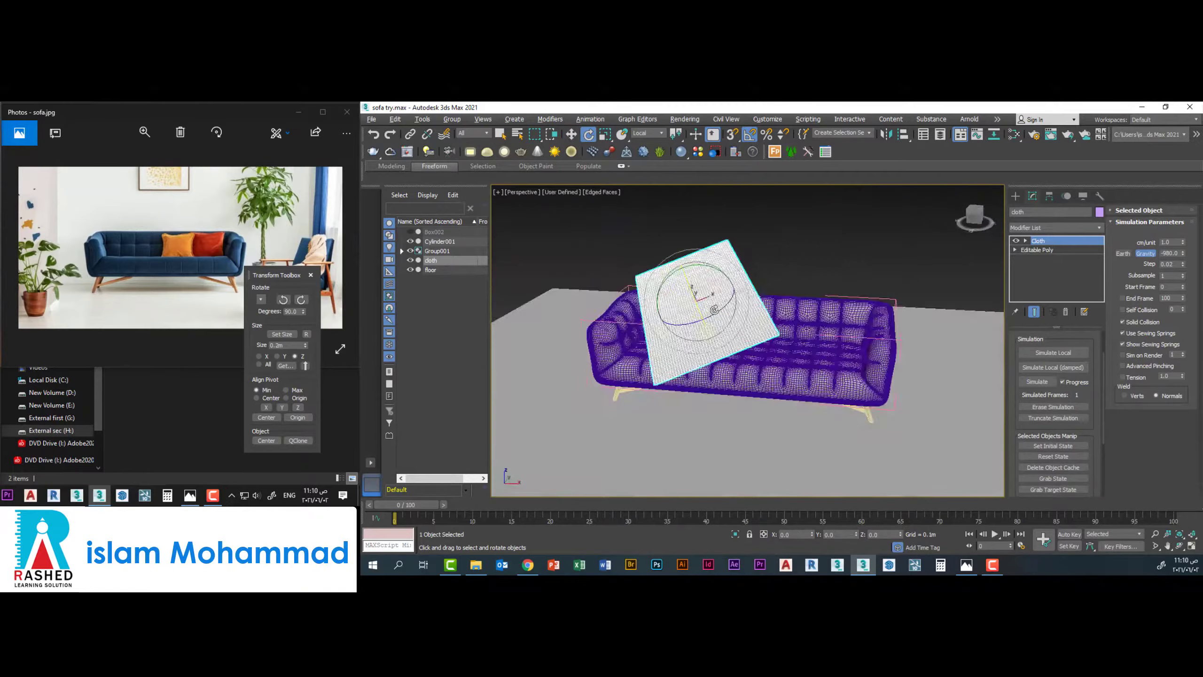
{"action": "middle_click_drag", "start_coordinate": [686, 332], "coordinate": [804, 398], "text": "alt"}
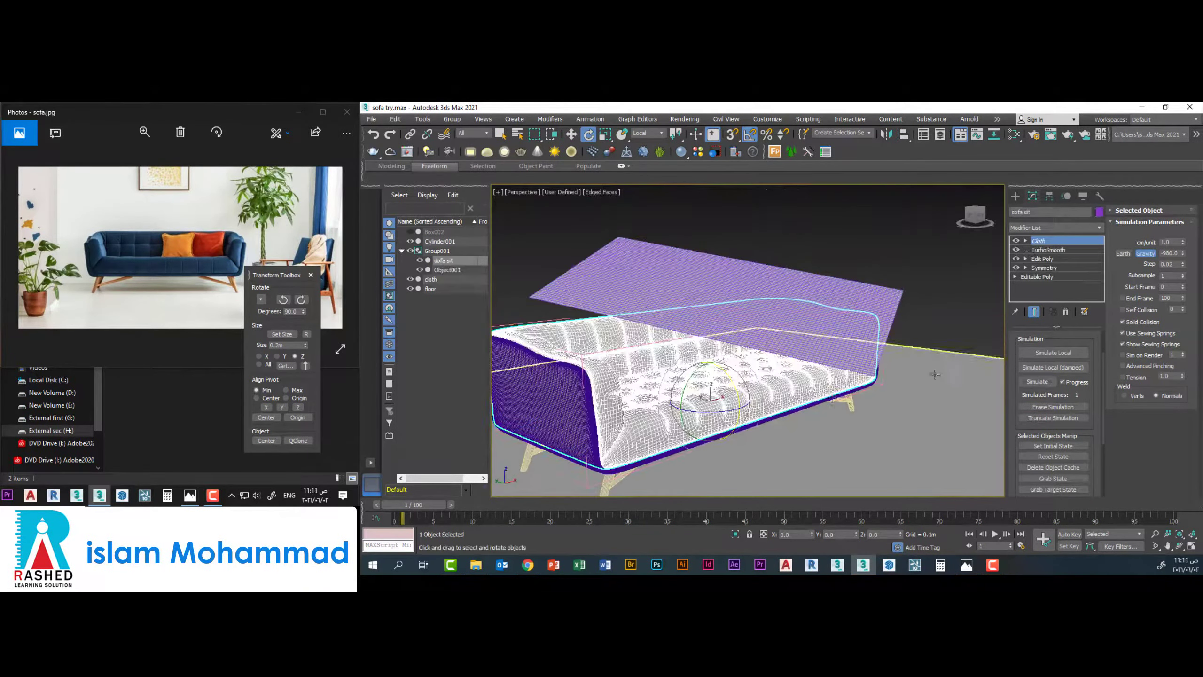
{"action": "left_click", "coordinate": [810, 401]}
{"action": "left_click", "coordinate": [1016, 241]}
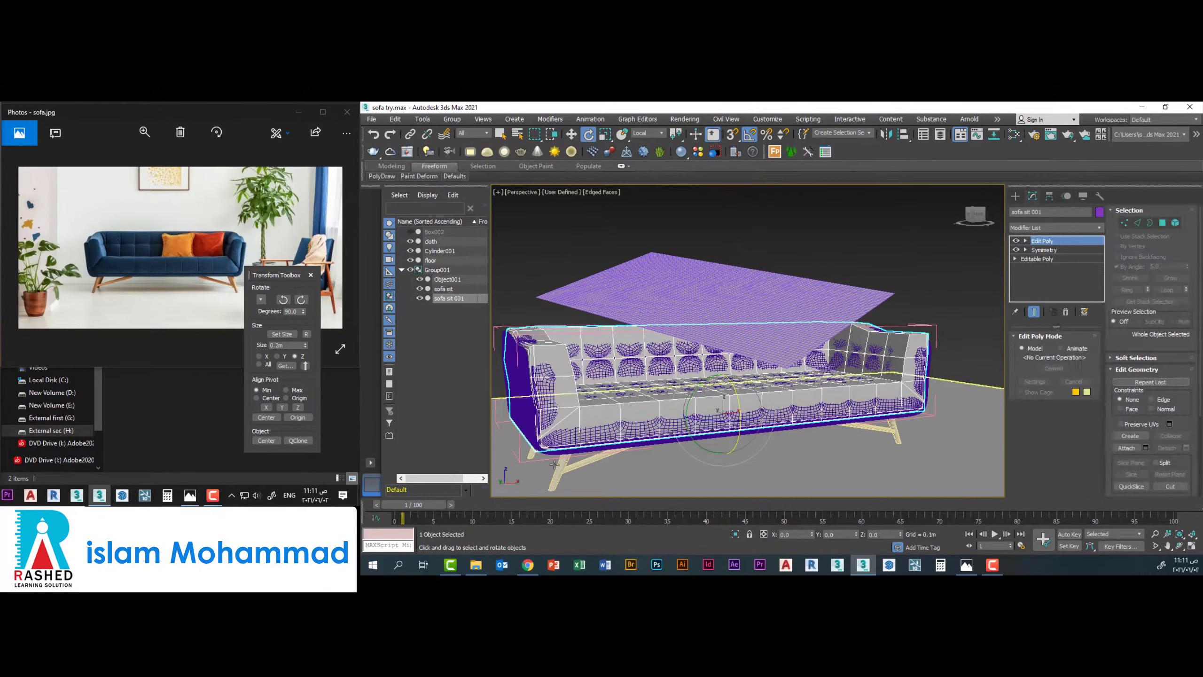
{"action": "left_click", "coordinate": [437, 270]}
{"action": "left_click", "coordinate": [465, 163]}
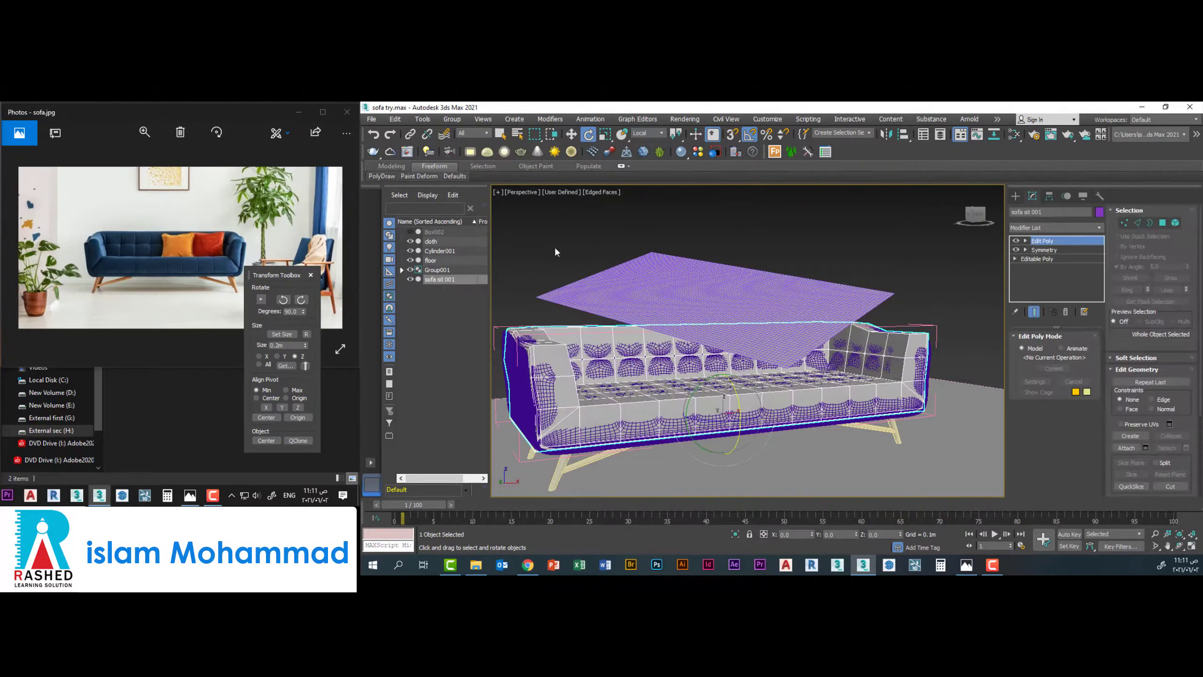
{"action": "right_click", "coordinate": [554, 245]}
{"action": "middle_click_drag", "start_coordinate": [758, 332], "coordinate": [948, 299], "text": "alt"}
Apply a Cloth modifier to the cloth plane, add floor and sofa sit 001, and simulate
{"action": "left_click", "coordinate": [1056, 228]}
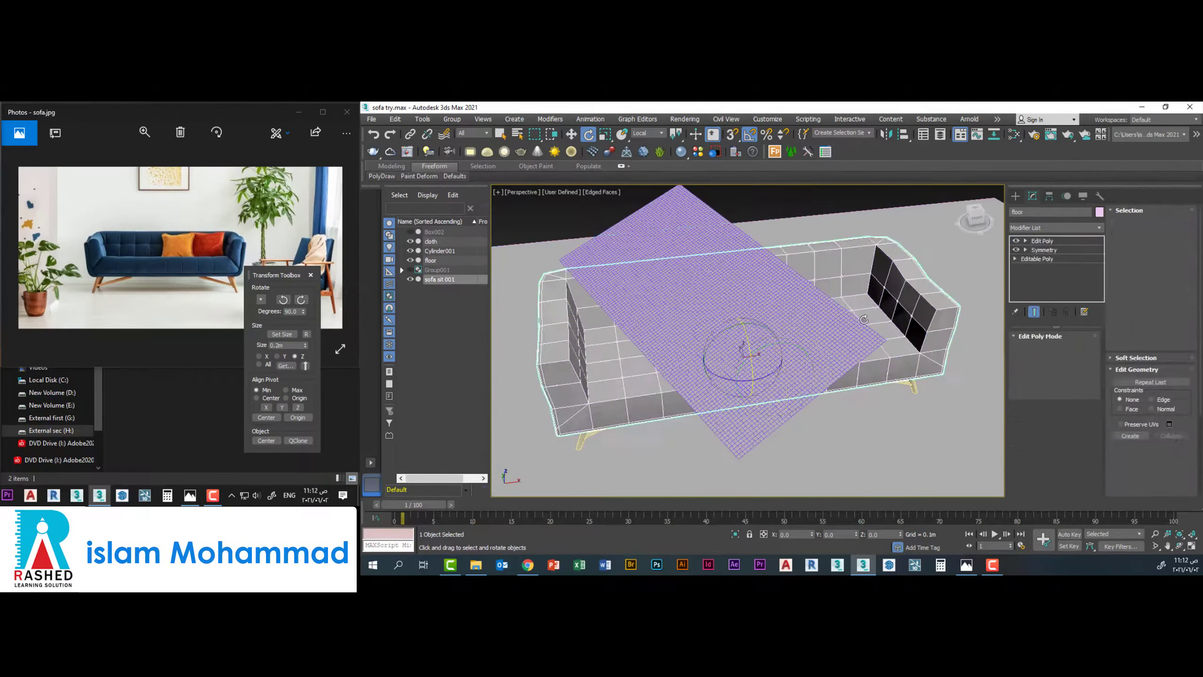
{"action": "left_click", "coordinate": [1052, 352]}
{"action": "left_click", "coordinate": [685, 174]}
{"action": "left_click", "coordinate": [109, 209]}
{"action": "left_click", "coordinate": [109, 223], "text": "ctrl"}
{"action": "left_click", "coordinate": [236, 422]}
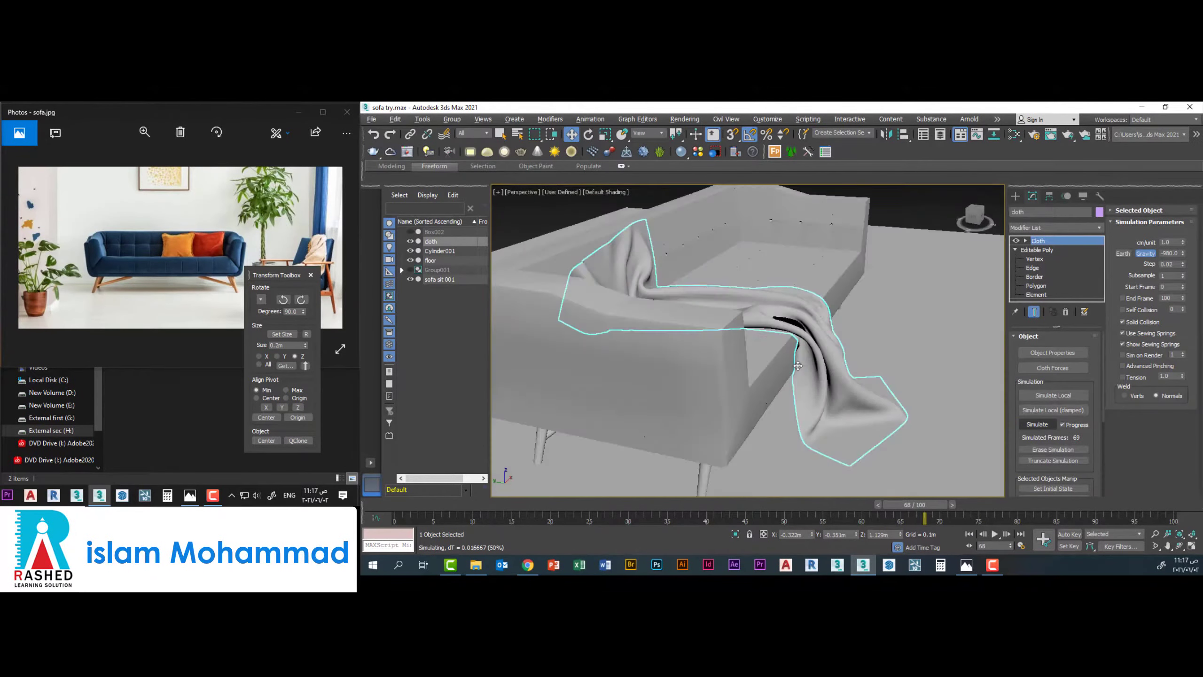
{"action": "left_click", "coordinate": [1038, 425]}
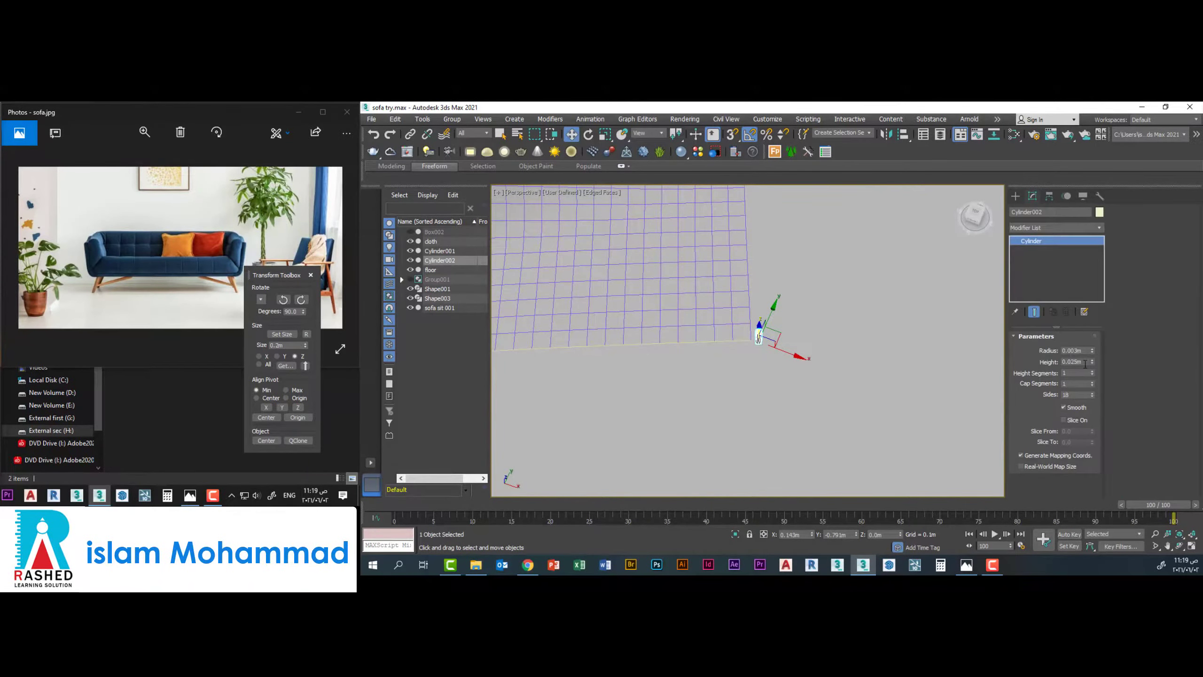
Assign a Path Constraint to the position of the cylinder and Cylinder002
{"action": "left_click", "coordinate": [1067, 197]}
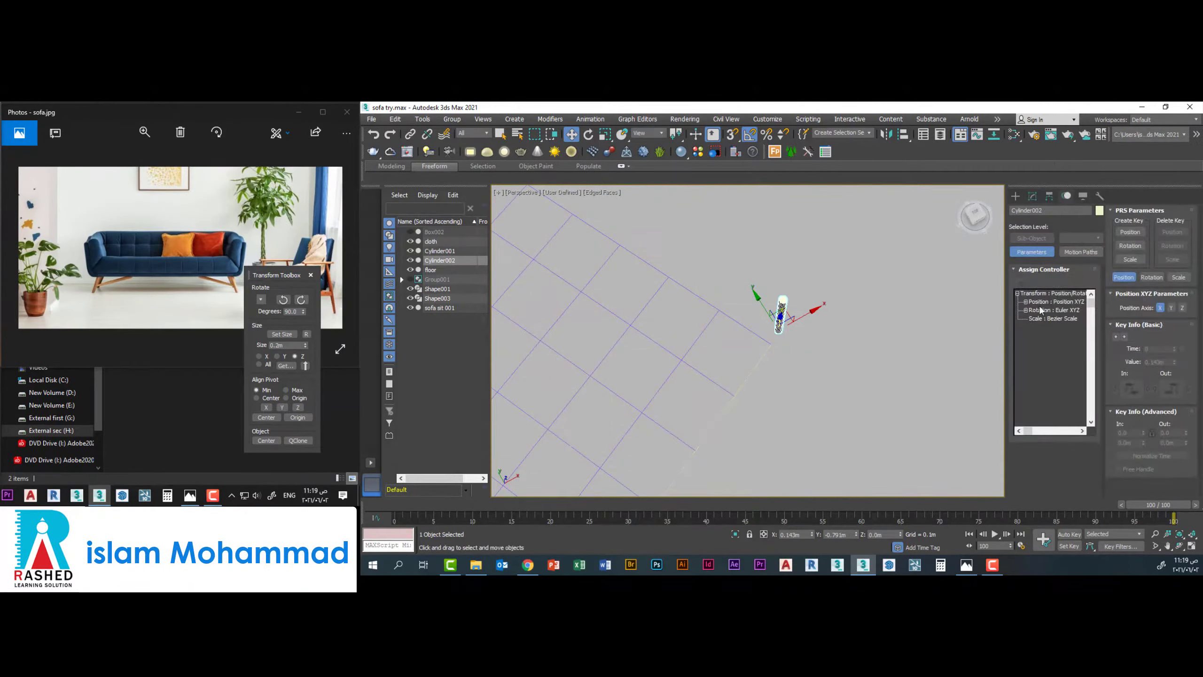
{"action": "left_click", "coordinate": [1051, 301]}
{"action": "left_click", "coordinate": [1020, 282]}
{"action": "double_click", "coordinate": [796, 370]}
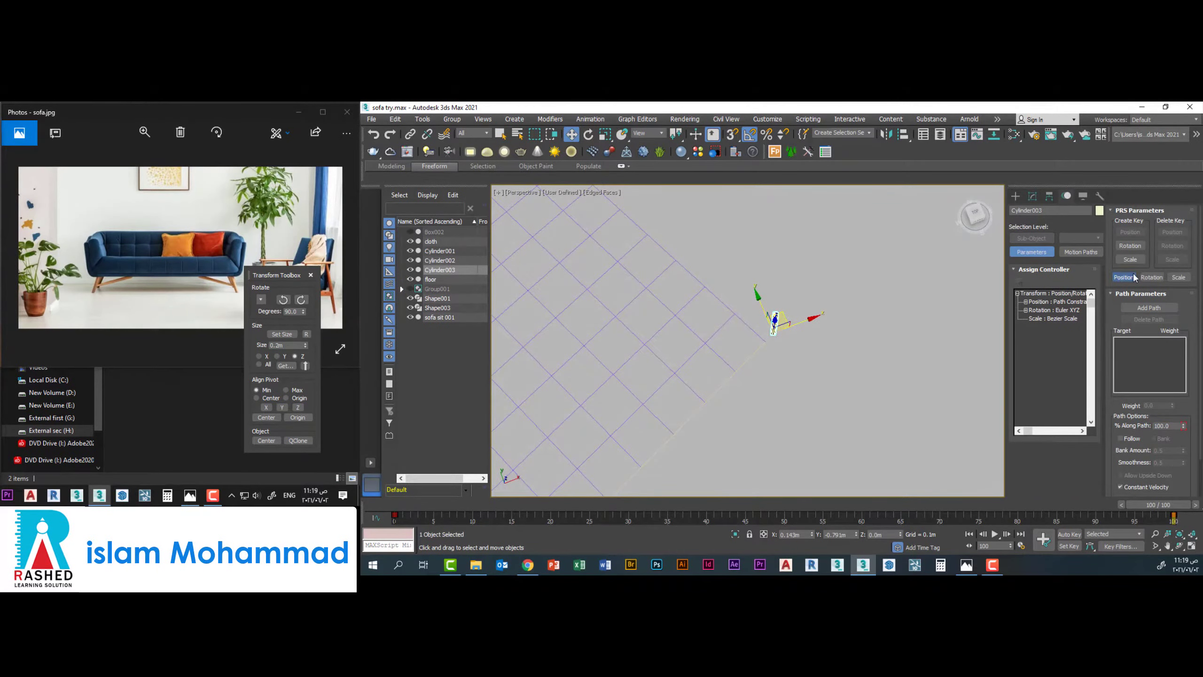
{"action": "left_click", "coordinate": [778, 323]}
{"action": "left_click", "coordinate": [1056, 301]}
{"action": "left_click", "coordinate": [1019, 282]}
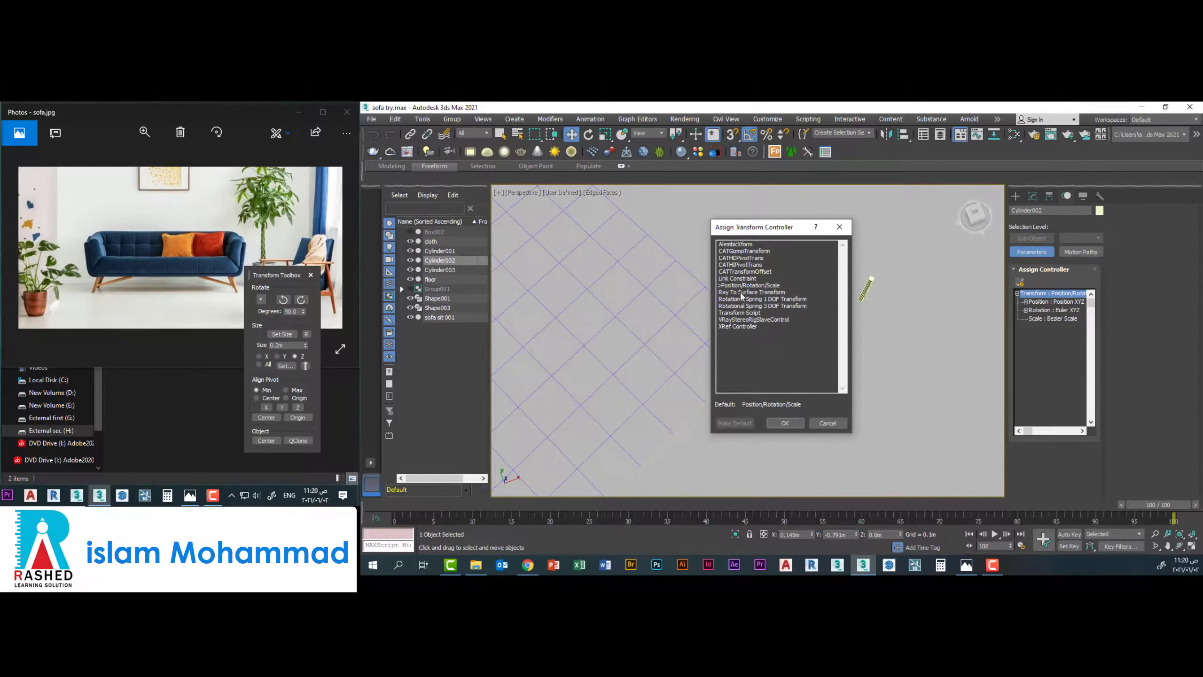
{"action": "double_click", "coordinate": [796, 370]}
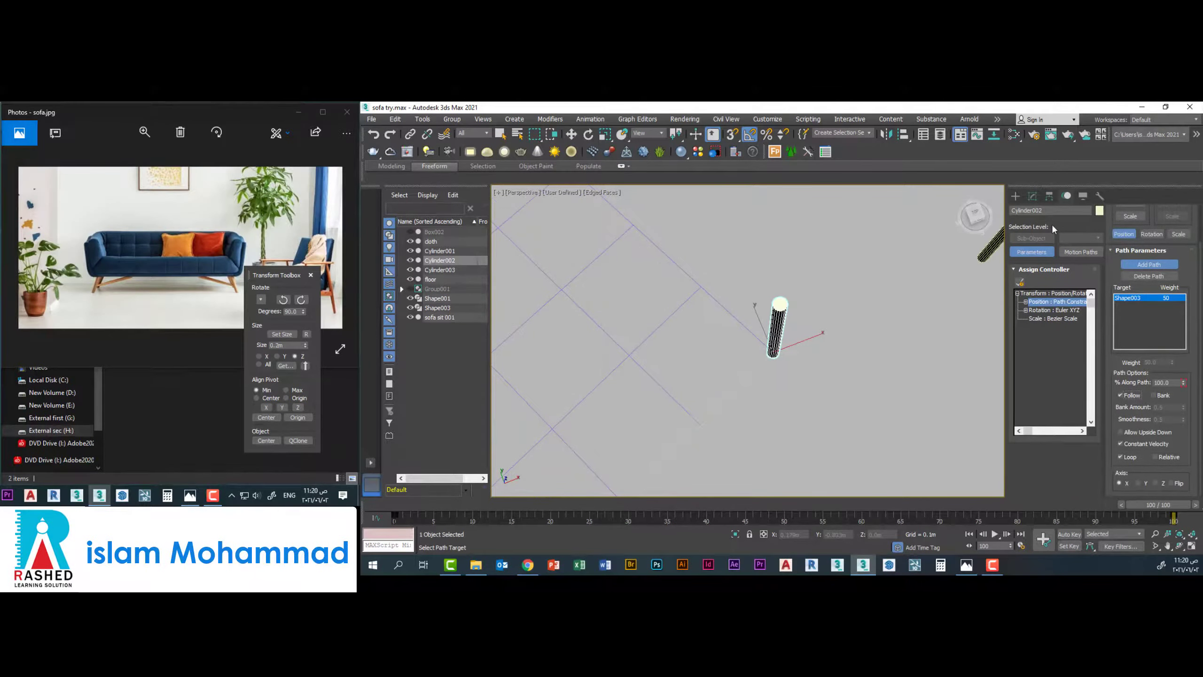
Rotate the cylinder to lie sideways and slide it to the start of its path
{"action": "left_click", "coordinate": [1032, 195]}
{"action": "key", "text": "w"}
{"action": "left_click_drag", "start_coordinate": [776, 359], "coordinate": [805, 341]}
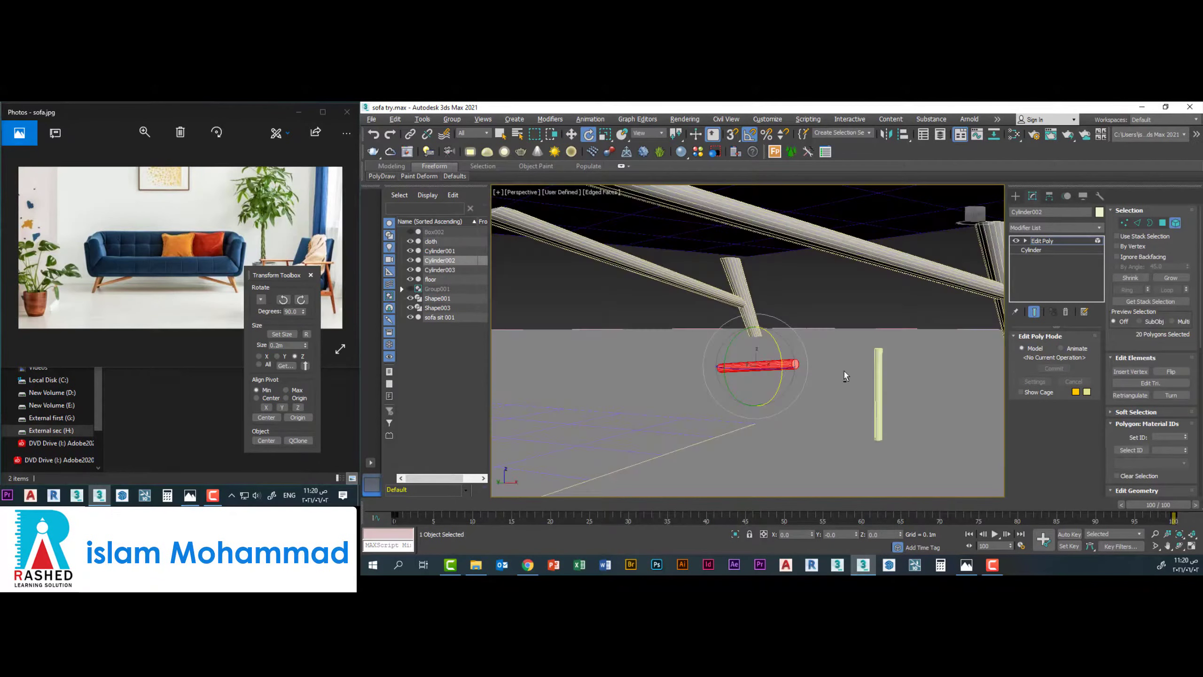
{"action": "mouse_move", "coordinate": [805, 341]}
{"action": "middle_mouse_down", "text": "alt"}
{"action": "mouse_move", "coordinate": [767, 390]}
{"action": "mouse_move", "coordinate": [757, 332]}
{"action": "middle_mouse_up", "text": "alt"}
{"action": "key", "text": "w"}
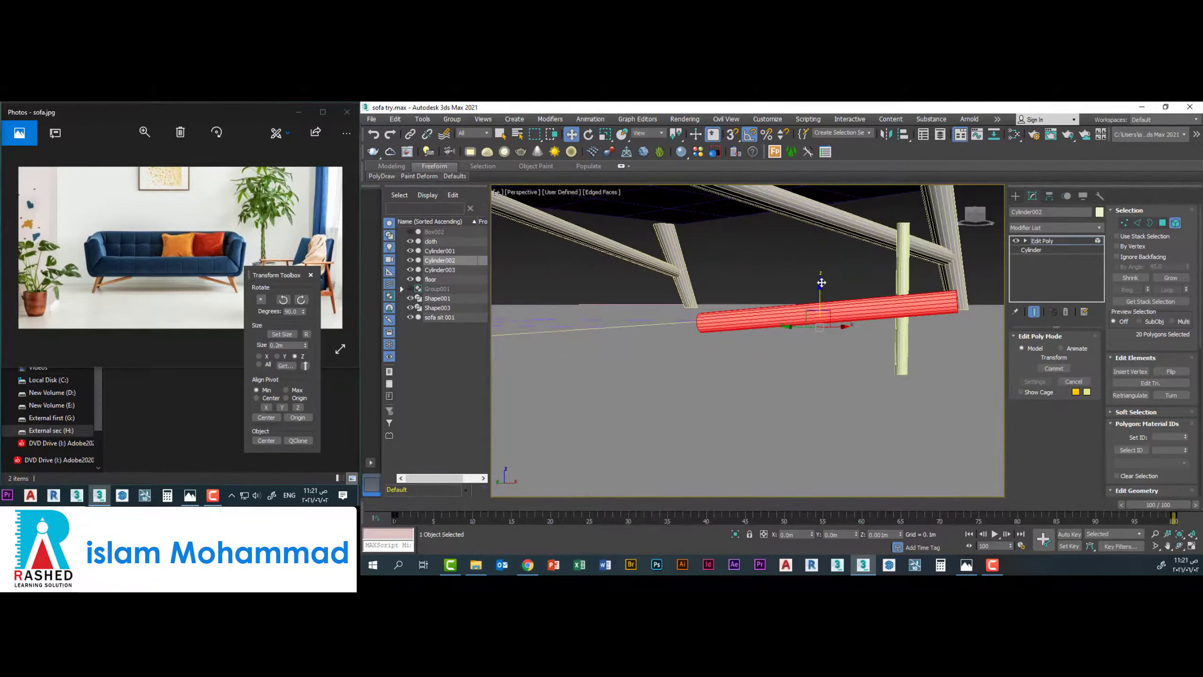
{"action": "key", "text": "w"}
{"action": "left_click", "coordinate": [1042, 241]}
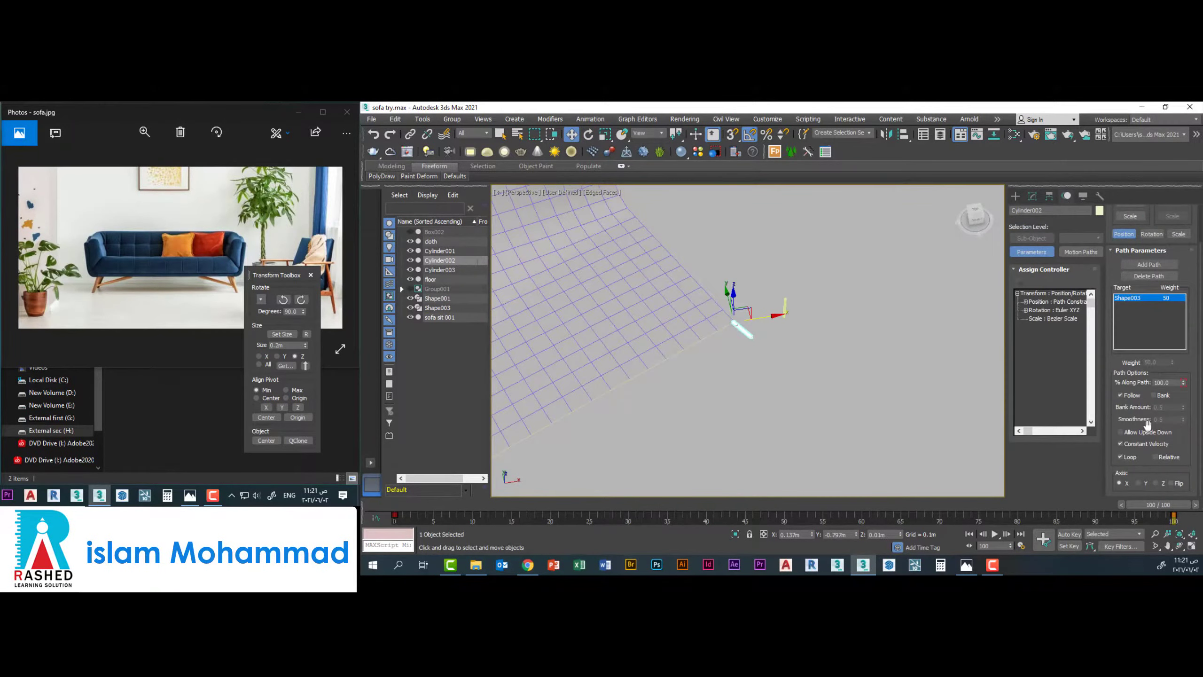
{"action": "left_click_drag", "start_coordinate": [1183, 388], "coordinate": [1174, 434]}
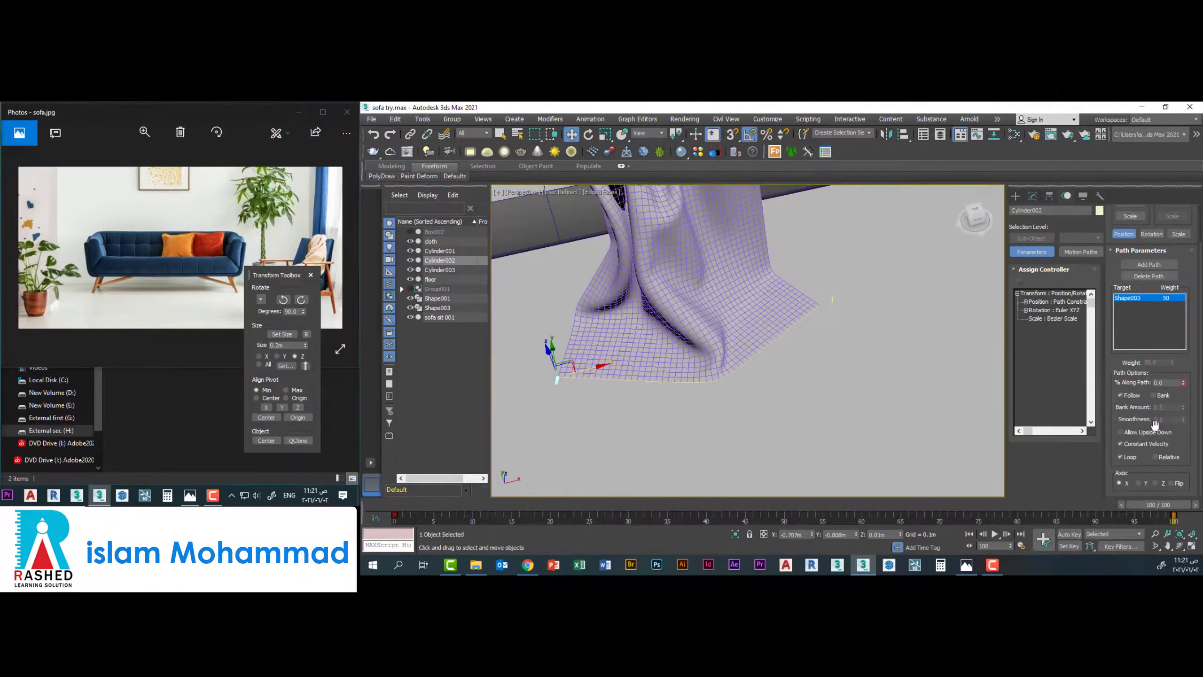
{"action": "left_click_drag", "start_coordinate": [1190, 332], "coordinate": [653, 370]}
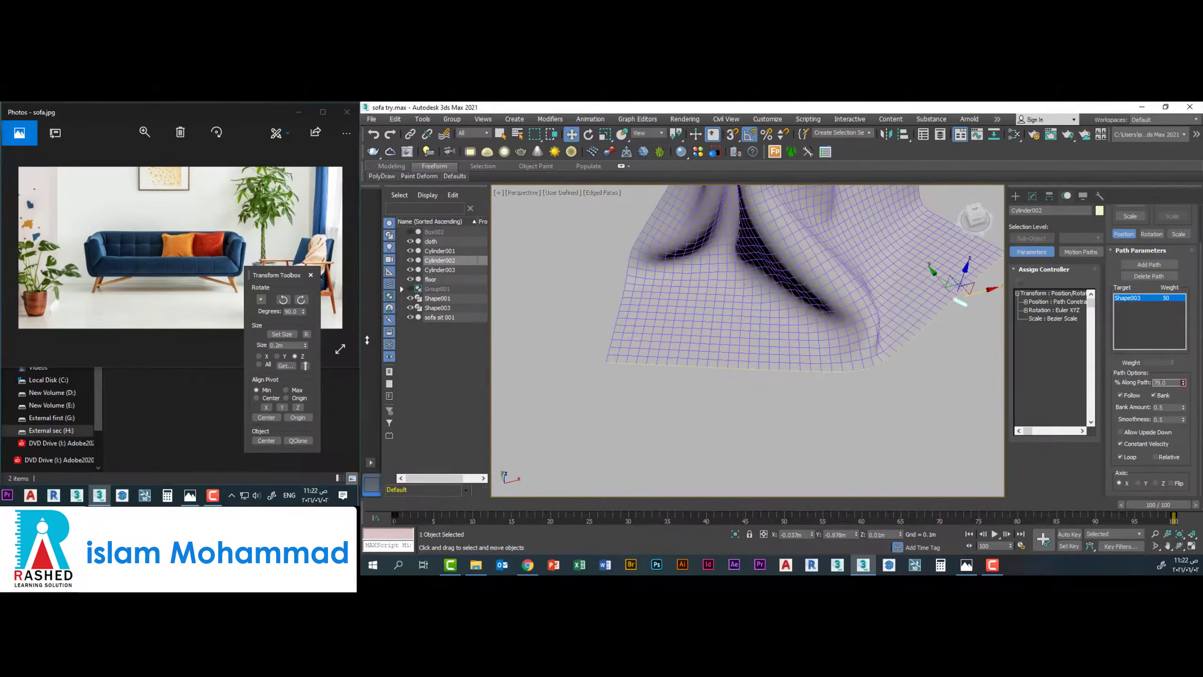
Snapshot the cylinder over frames 0–100 as mesh copies and inspect the sofa corner
{"action": "left_click", "coordinate": [422, 119]}
{"action": "left_click", "coordinate": [449, 336]}
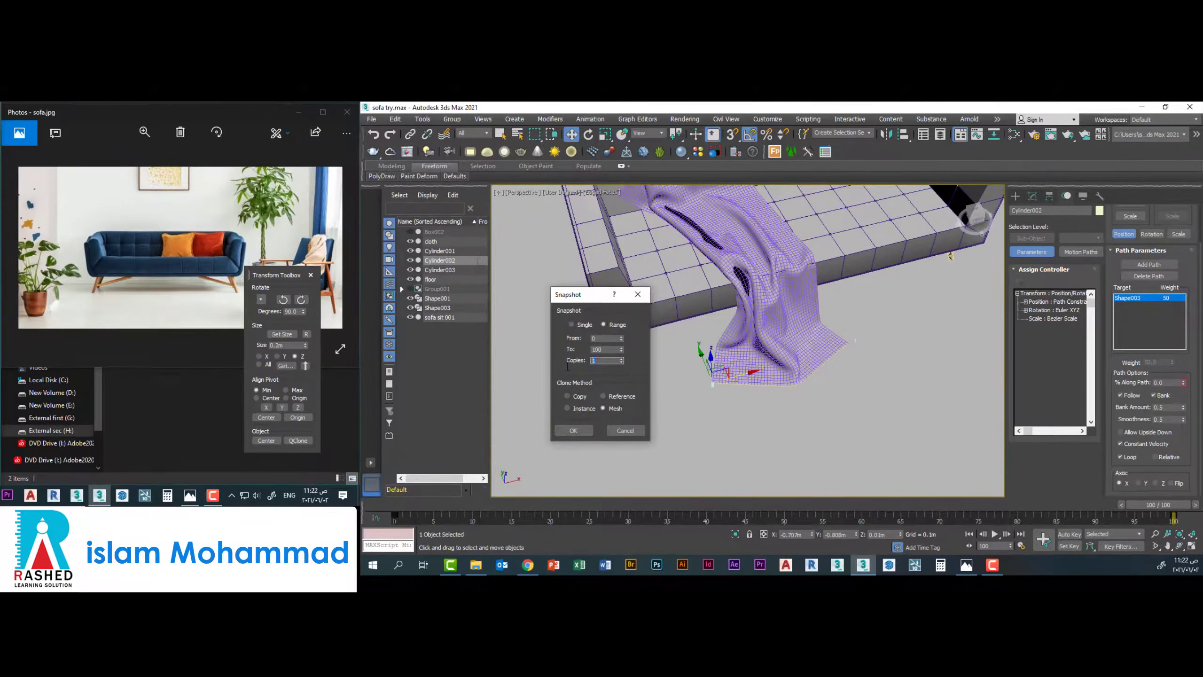
{"action": "left_click", "coordinate": [573, 430]}
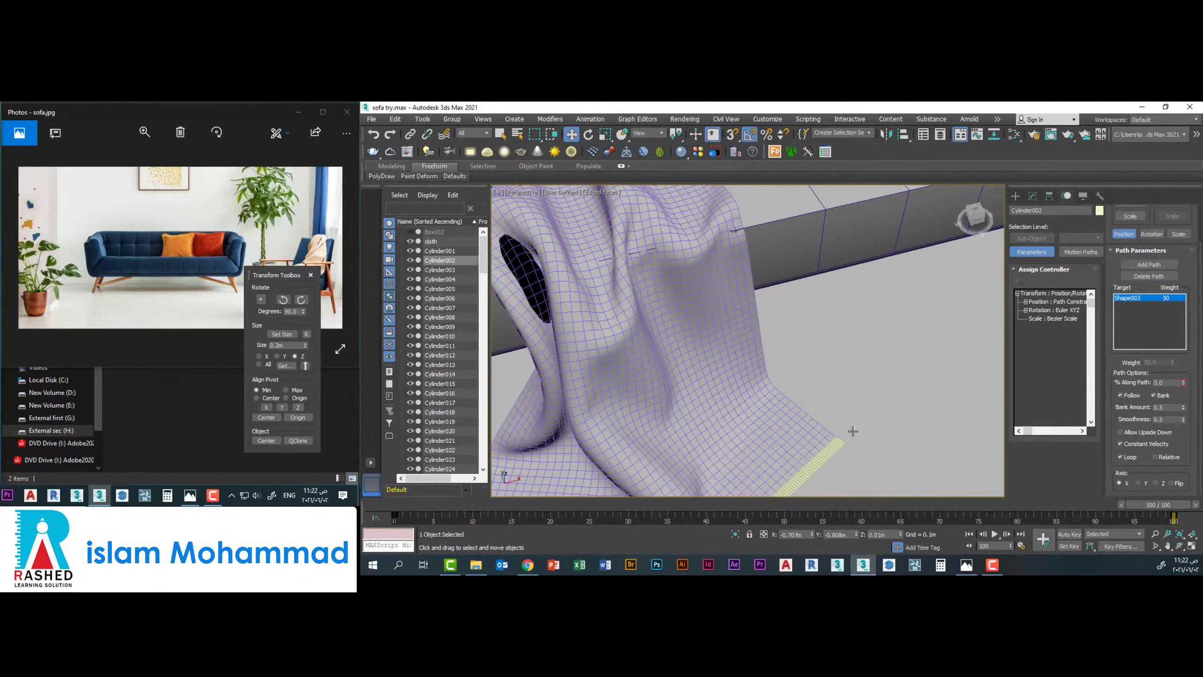
{"action": "middle_click_drag", "start_coordinate": [753, 329], "coordinate": [755, 328], "text": "alt"}
{"action": "scroll", "coordinate": [756, 328], "scroll_direction": "up", "scroll_amount": 3}
{"action": "scroll", "coordinate": [755, 327], "scroll_direction": "up", "scroll_amount": 2}
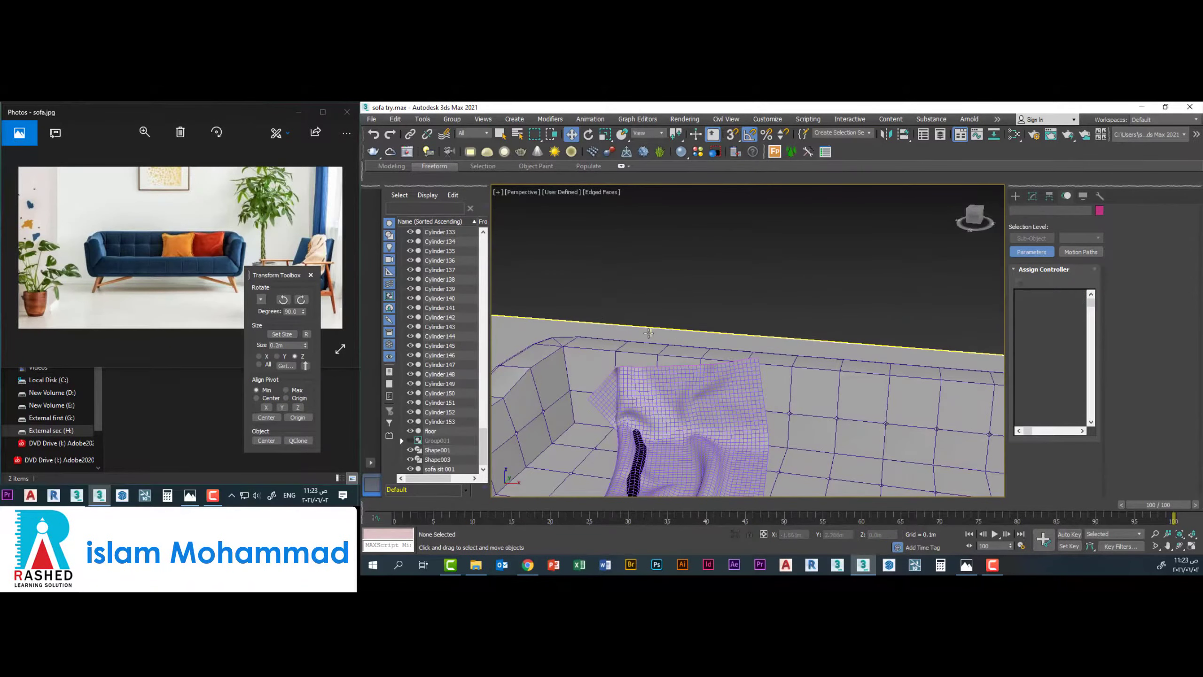
{"action": "scroll", "coordinate": [777, 309], "scroll_direction": "up", "scroll_amount": 3}
{"action": "scroll", "coordinate": [777, 308], "scroll_direction": "up", "scroll_amount": 5}
{"action": "scroll", "coordinate": [703, 325], "scroll_direction": "up", "scroll_amount": 3}
{"action": "mouse_move", "coordinate": [703, 325]}
{"action": "middle_mouse_down", "text": "alt"}
{"action": "mouse_move", "coordinate": [704, 376]}
{"action": "mouse_move", "coordinate": [627, 336]}
{"action": "mouse_move", "coordinate": [691, 406]}
{"action": "middle_mouse_up", "text": "alt"}
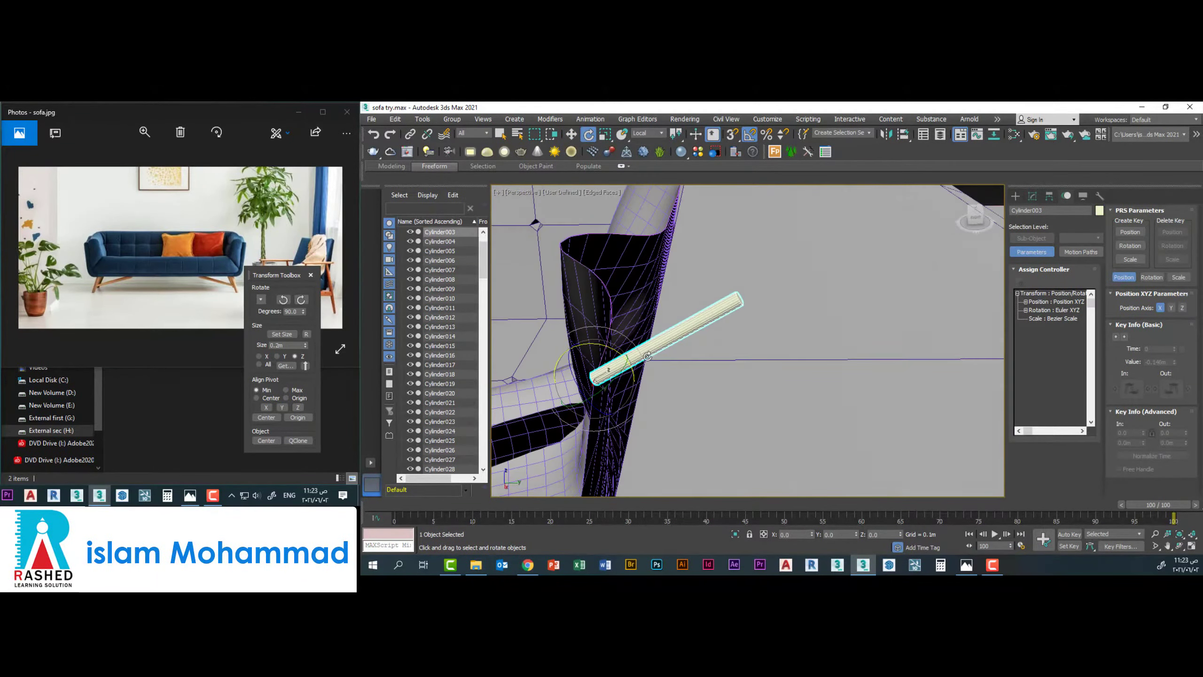
Path-constrain Cylinder003 to Shape001, then flip, align and slide it along the path
{"action": "key", "text": "e"}
{"action": "left_click", "coordinate": [1019, 283]}
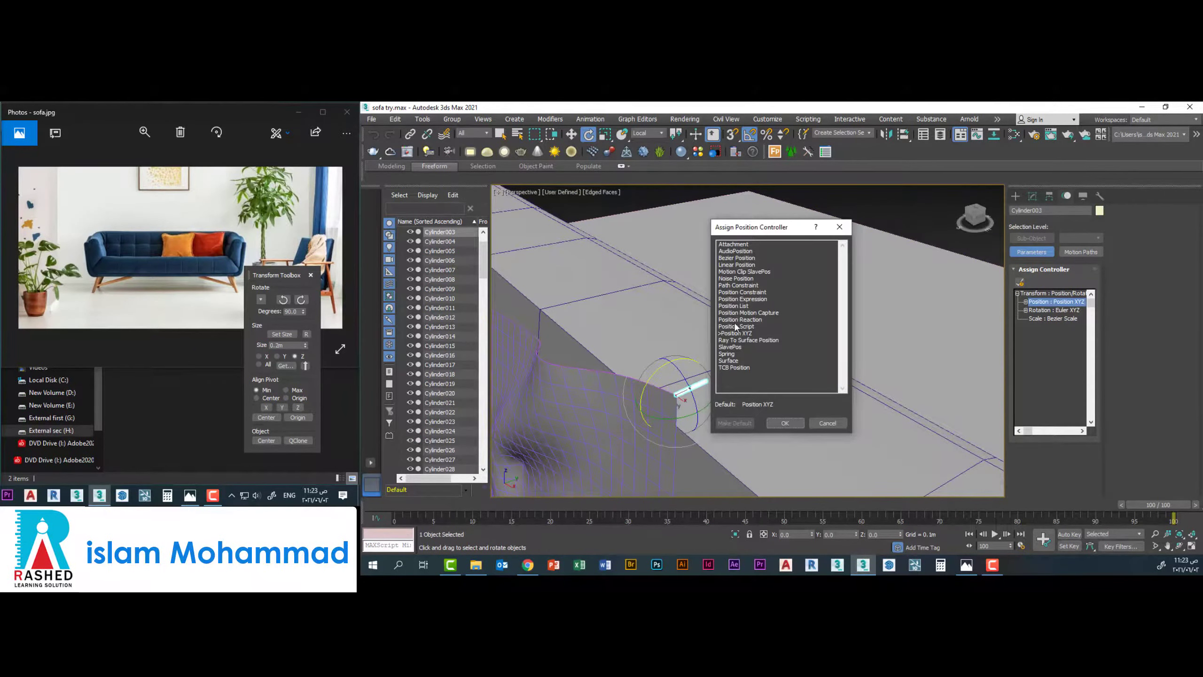
{"action": "left_click", "coordinate": [632, 384]}
{"action": "left_click", "coordinate": [1130, 439]}
{"action": "right_click", "coordinate": [1185, 428]}
{"action": "left_click", "coordinate": [1169, 483]}
{"action": "left_click_drag", "start_coordinate": [1183, 382], "coordinate": [1182, 343]}
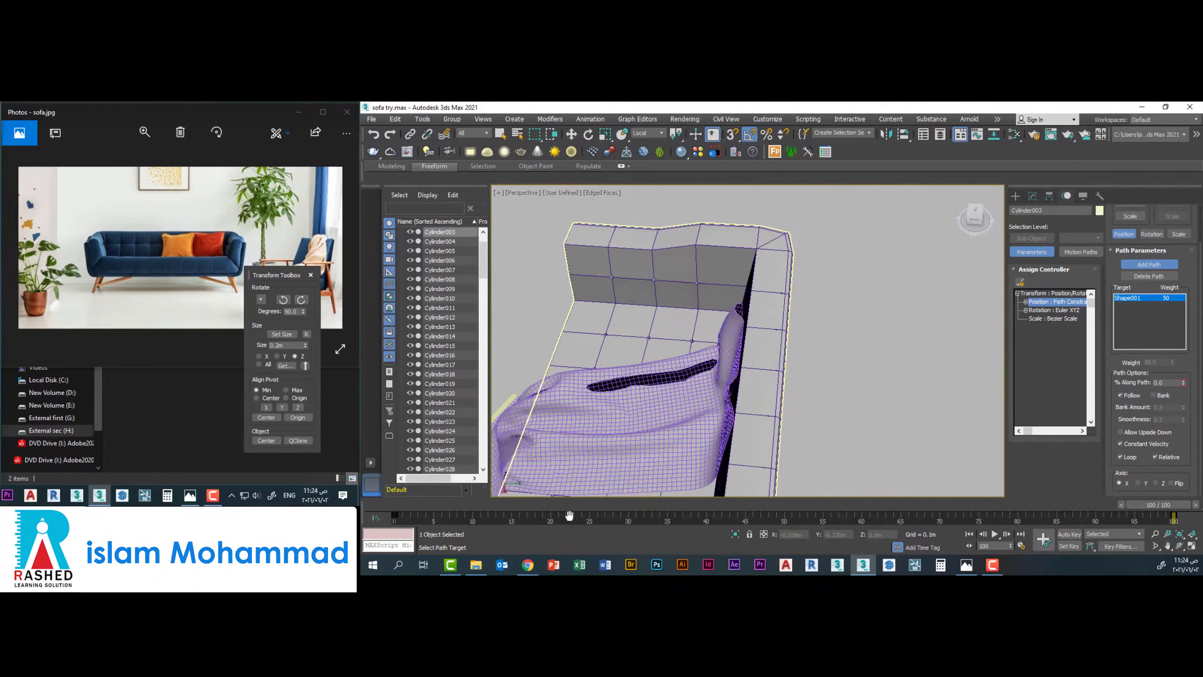
{"action": "left_click", "coordinate": [1151, 479]}
{"action": "middle_click_drag", "start_coordinate": [985, 482], "coordinate": [1000, 379], "text": "alt"}
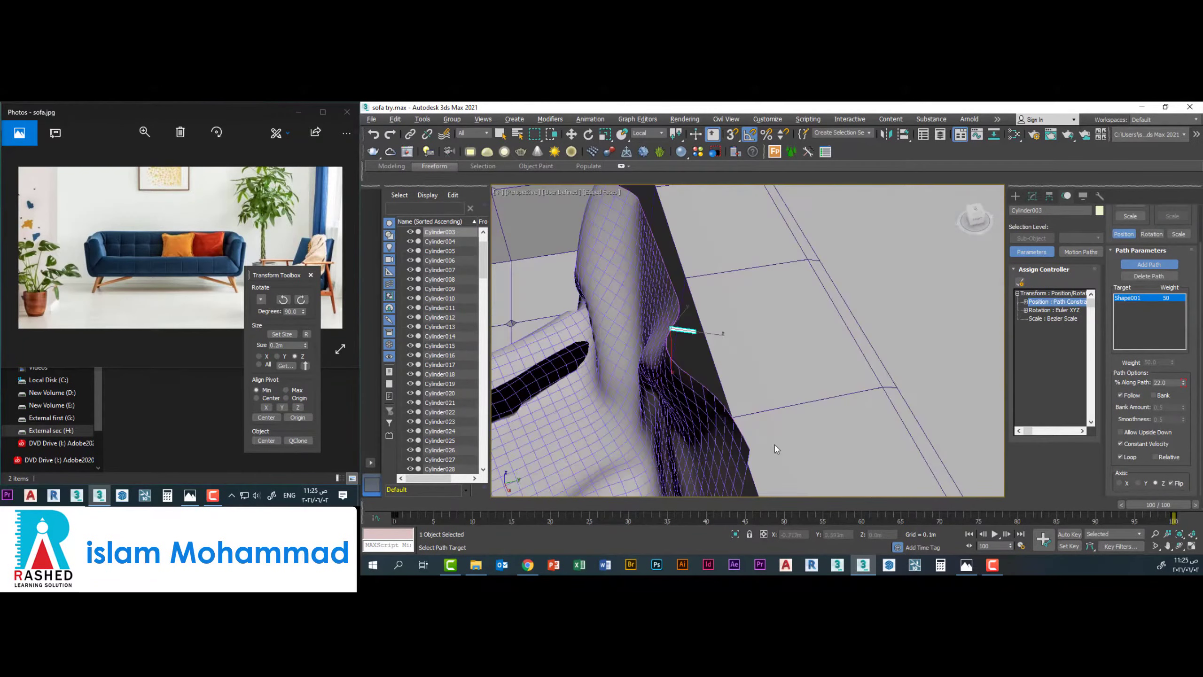
{"action": "left_click", "coordinate": [1184, 380]}
{"action": "left_click", "coordinate": [1120, 395]}
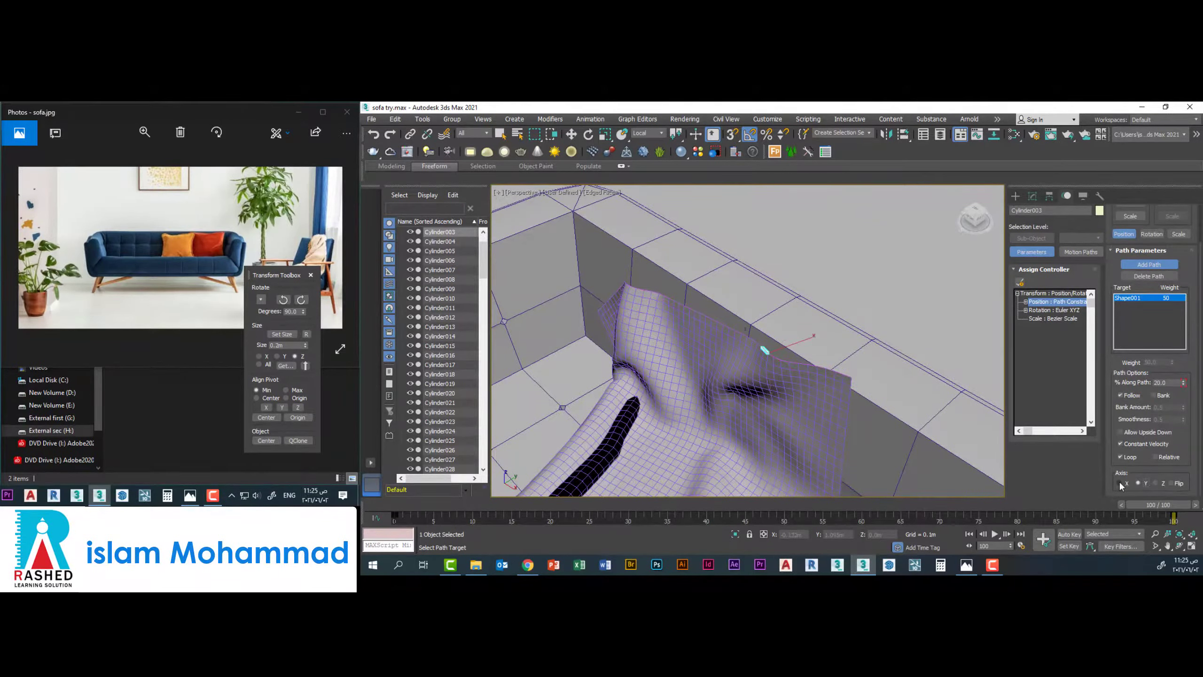
Select the cylinder's polygons in Edit Poly for moving, viewing the row of slat cylinders
{"action": "left_click", "coordinate": [1032, 195]}
{"action": "left_click", "coordinate": [1054, 228]}
{"action": "left_click", "coordinate": [1042, 284]}
{"action": "key", "text": "w"}
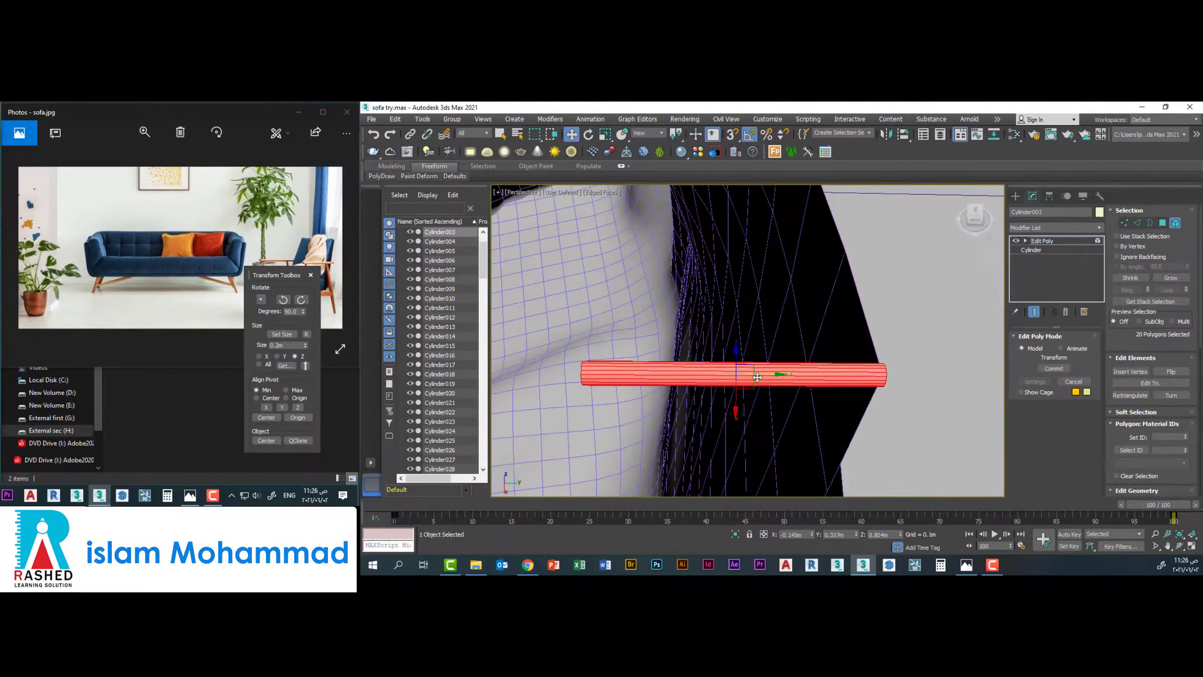
{"action": "scroll", "coordinate": [756, 377], "scroll_direction": "down", "scroll_amount": 5}
{"action": "middle_click_drag", "start_coordinate": [866, 376], "coordinate": [833, 374], "text": "alt"}
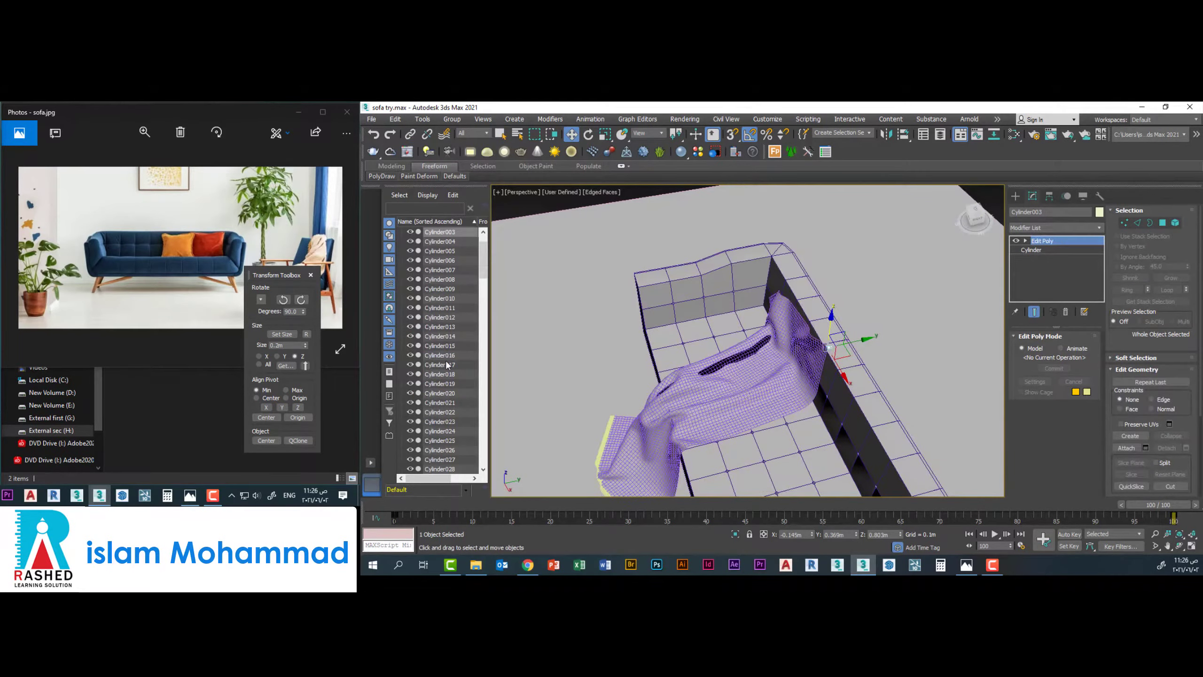
{"action": "scroll", "coordinate": [757, 341], "scroll_direction": "up", "scroll_amount": 5}
{"action": "middle_click_drag", "start_coordinate": [800, 322], "coordinate": [829, 332], "text": "alt"}
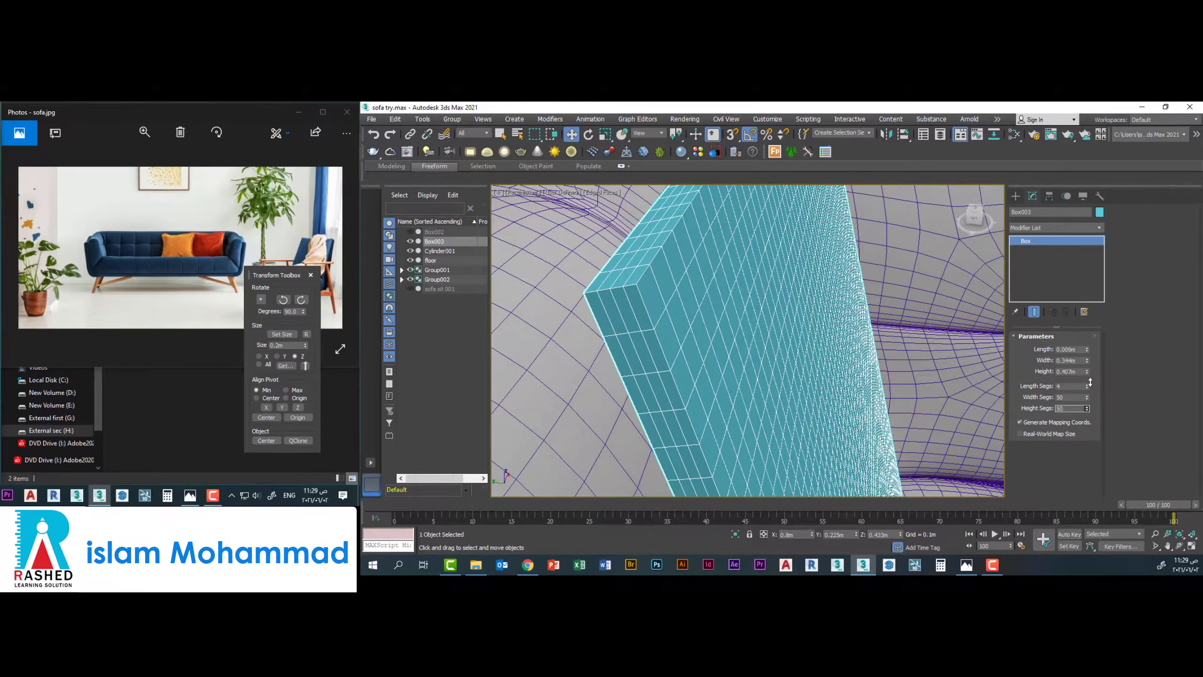
Add a Cloth modifier to the thin box, run a local simulation, then delete the modifier
{"action": "key", "text": "z"}
{"action": "left_click", "coordinate": [1098, 227]}
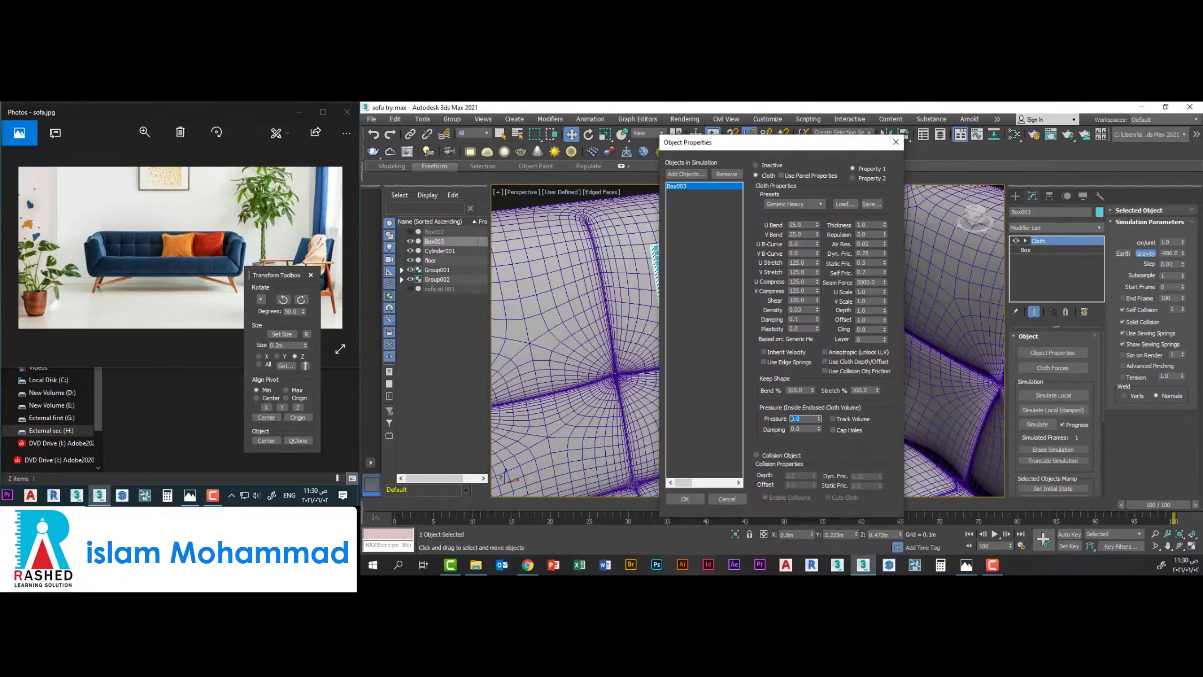
{"action": "left_click", "coordinate": [684, 499]}
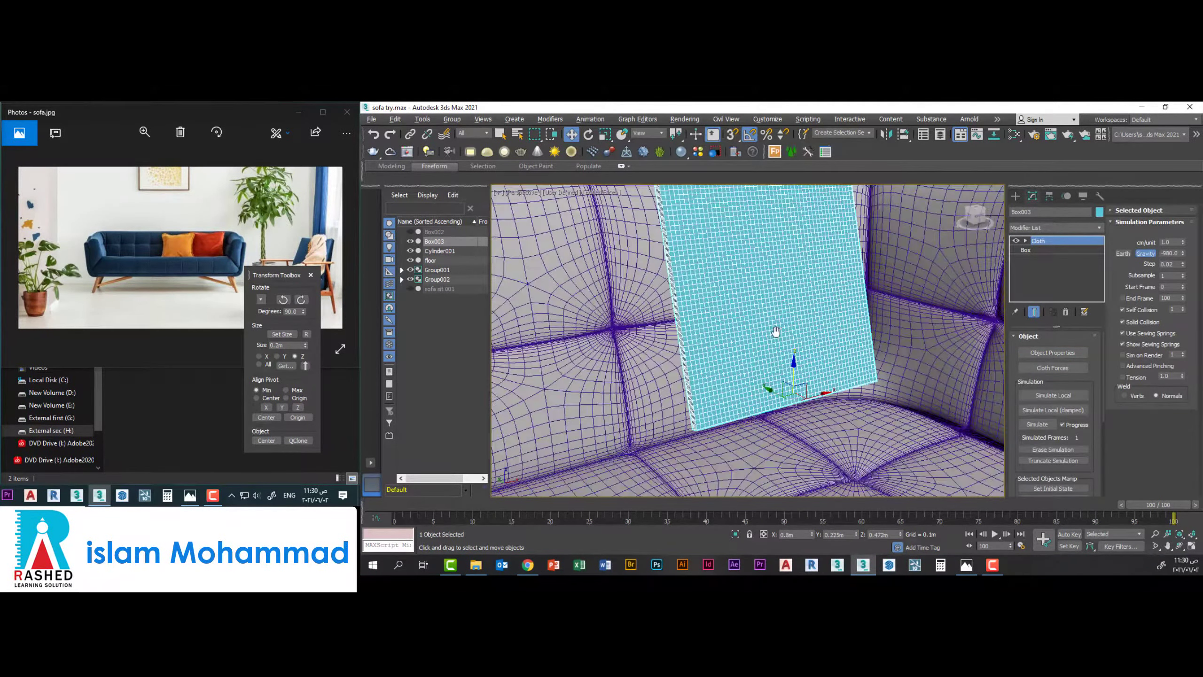
{"action": "left_click", "coordinate": [1047, 397]}
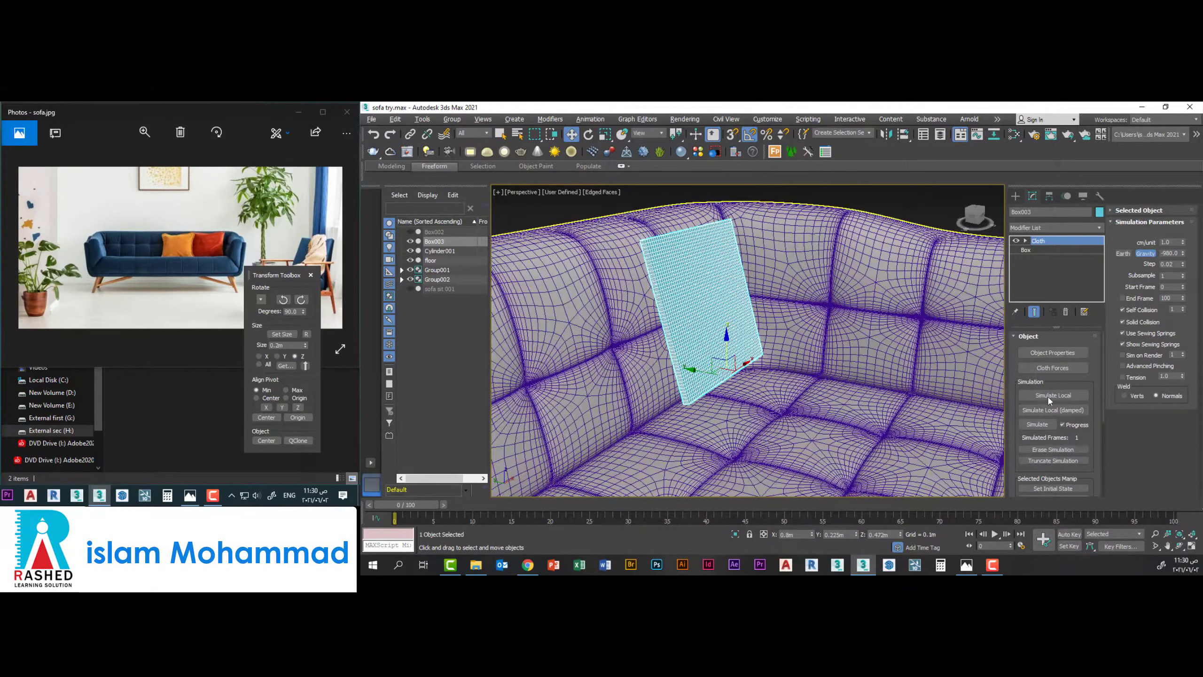
{"action": "left_click", "coordinate": [1036, 424]}
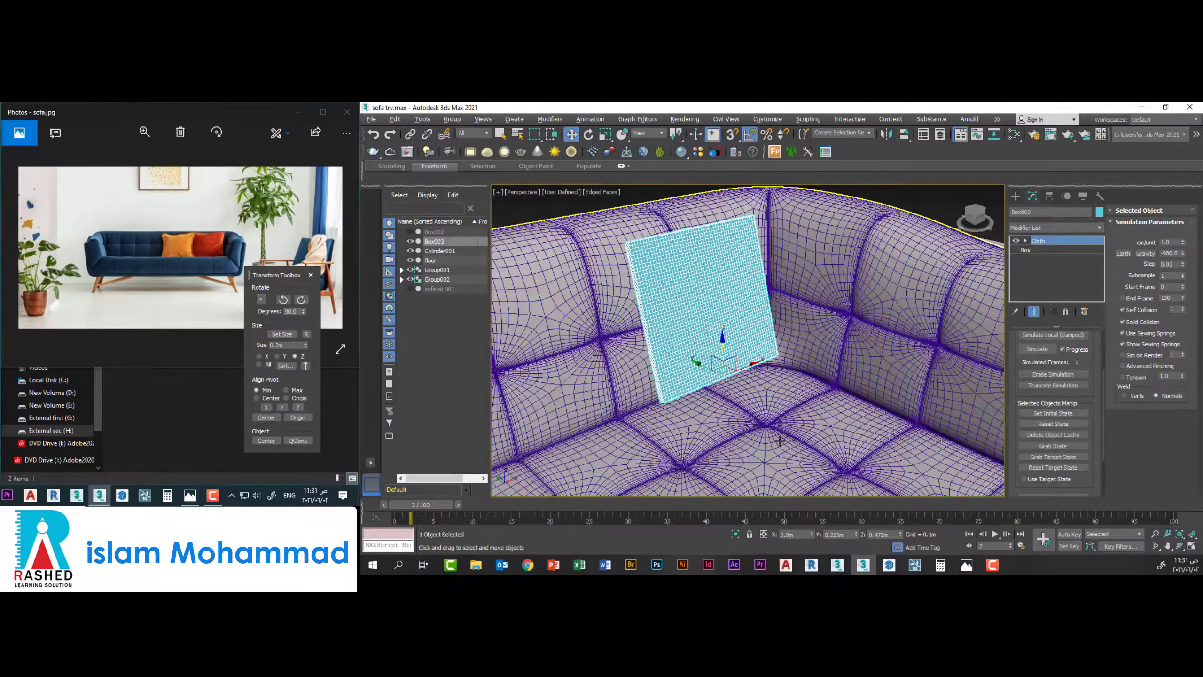
{"action": "left_click", "coordinate": [681, 500]}
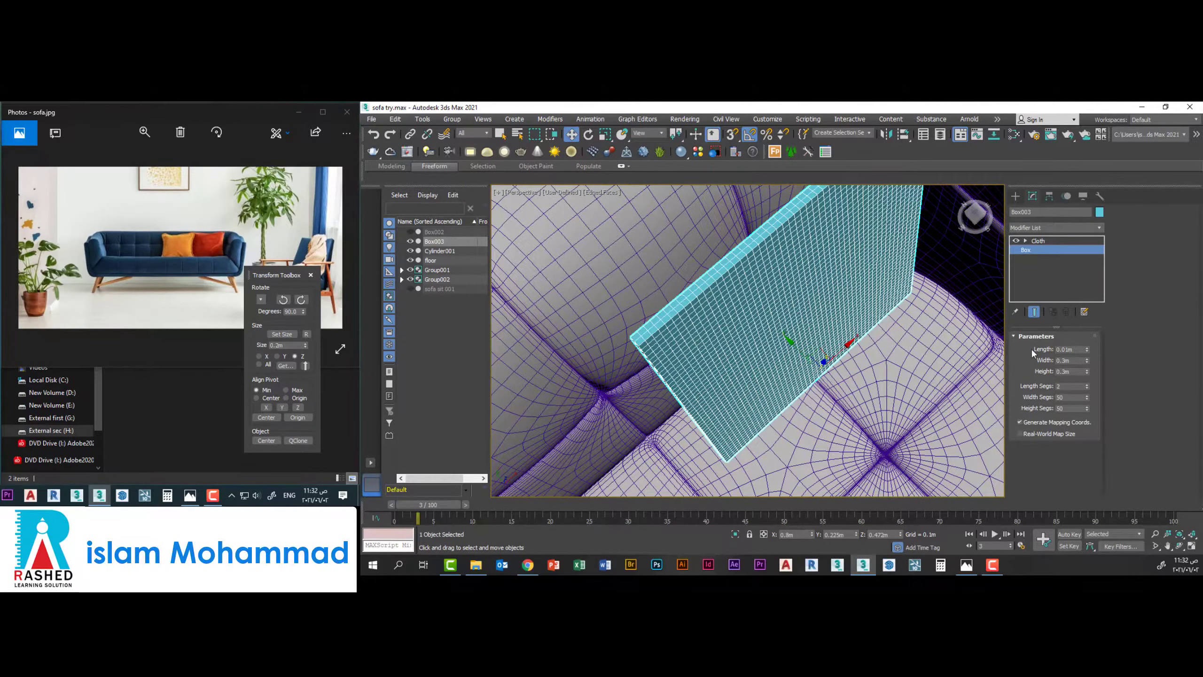
{"action": "right_click", "coordinate": [1036, 240]}
{"action": "left_click", "coordinate": [1035, 257]}
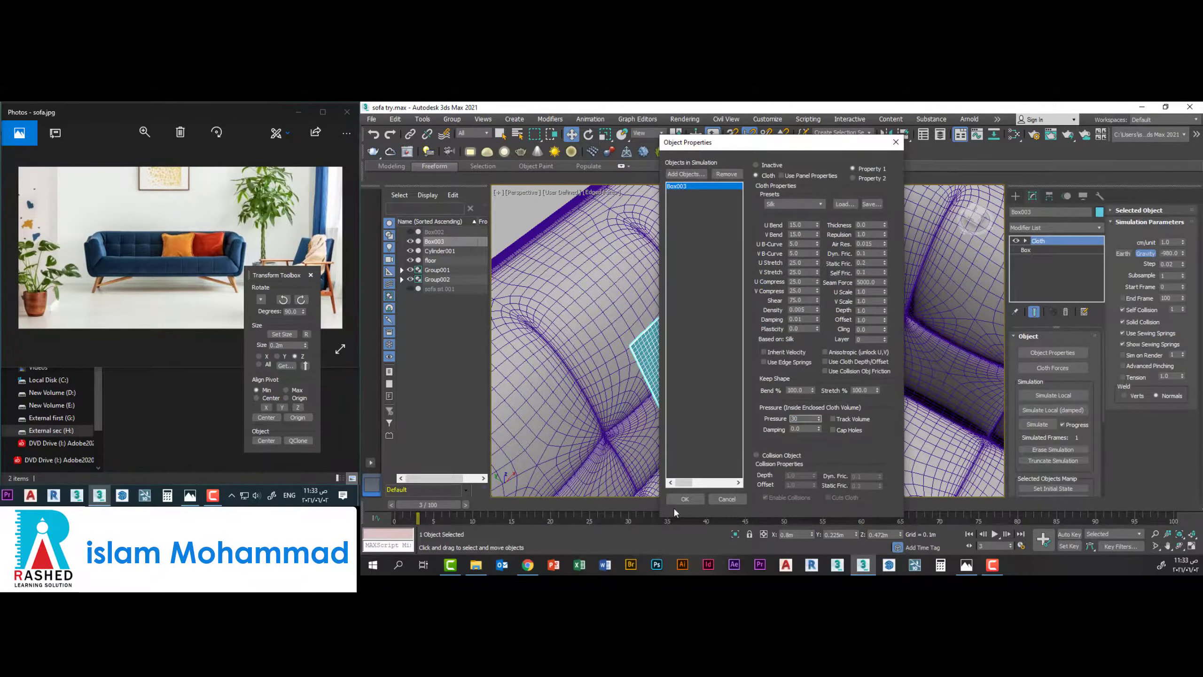
Confirm the cloth properties, simulate locally to inflate the pillow, and check it in isolation
{"action": "left_click", "coordinate": [685, 499]}
{"action": "left_click", "coordinate": [1037, 424]}
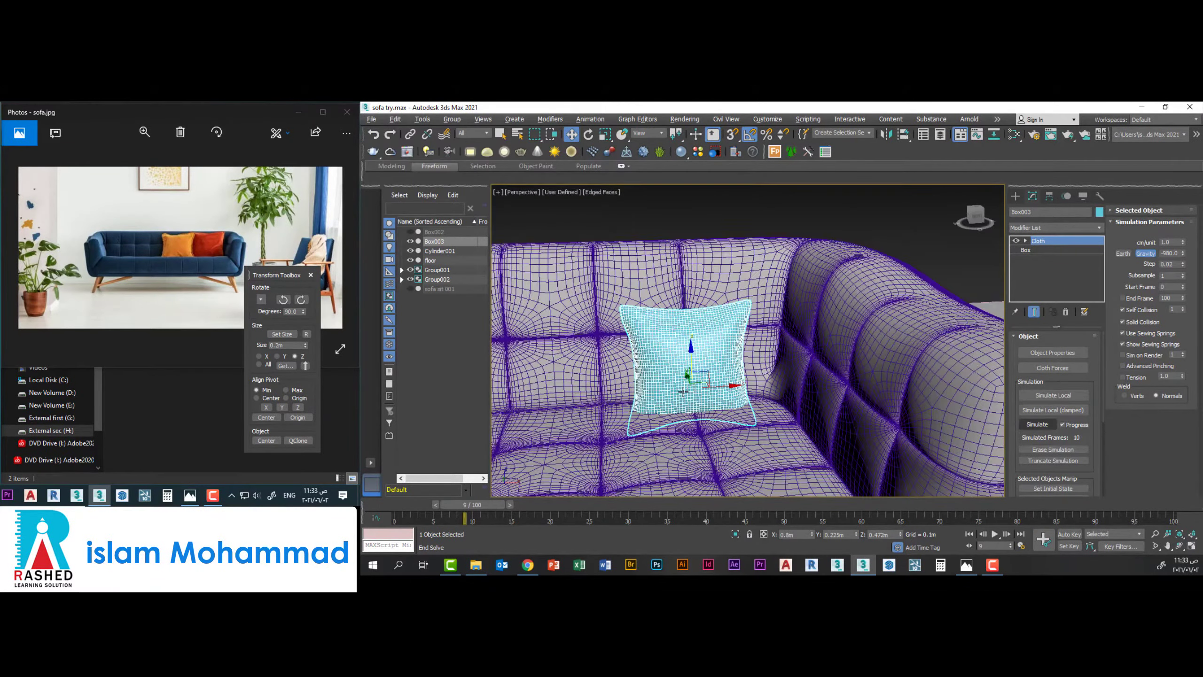
{"action": "key", "text": "alt+q"}
{"action": "key", "text": "F4"}
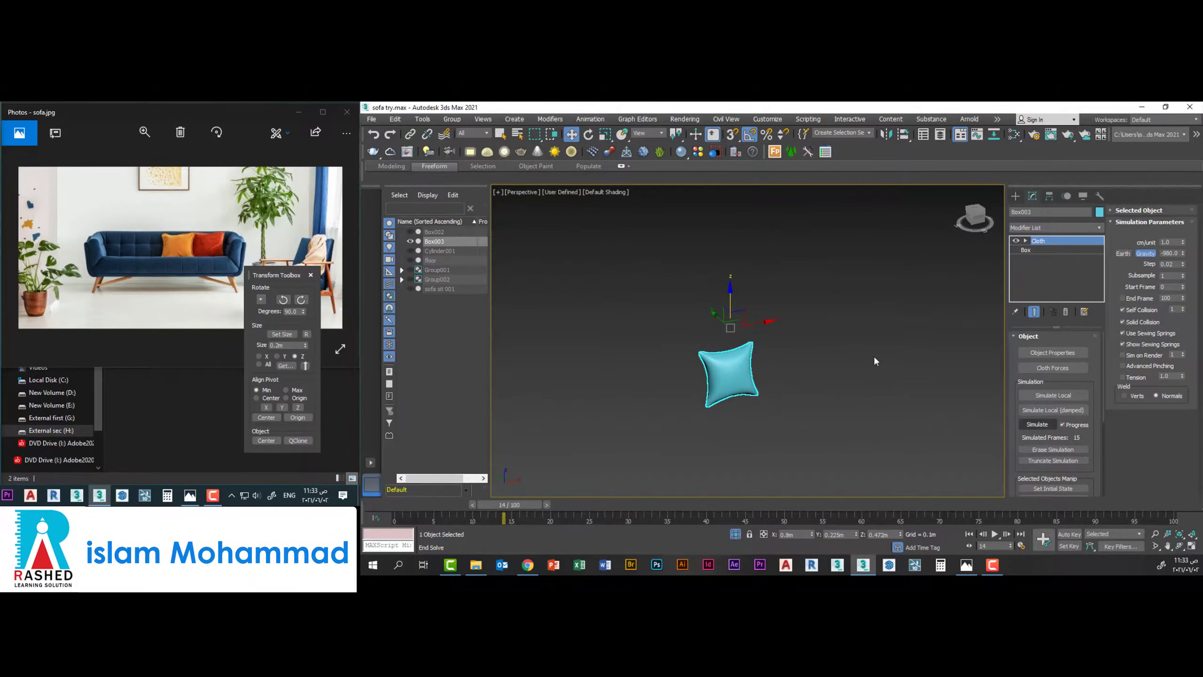
{"action": "key", "text": "alt+q"}
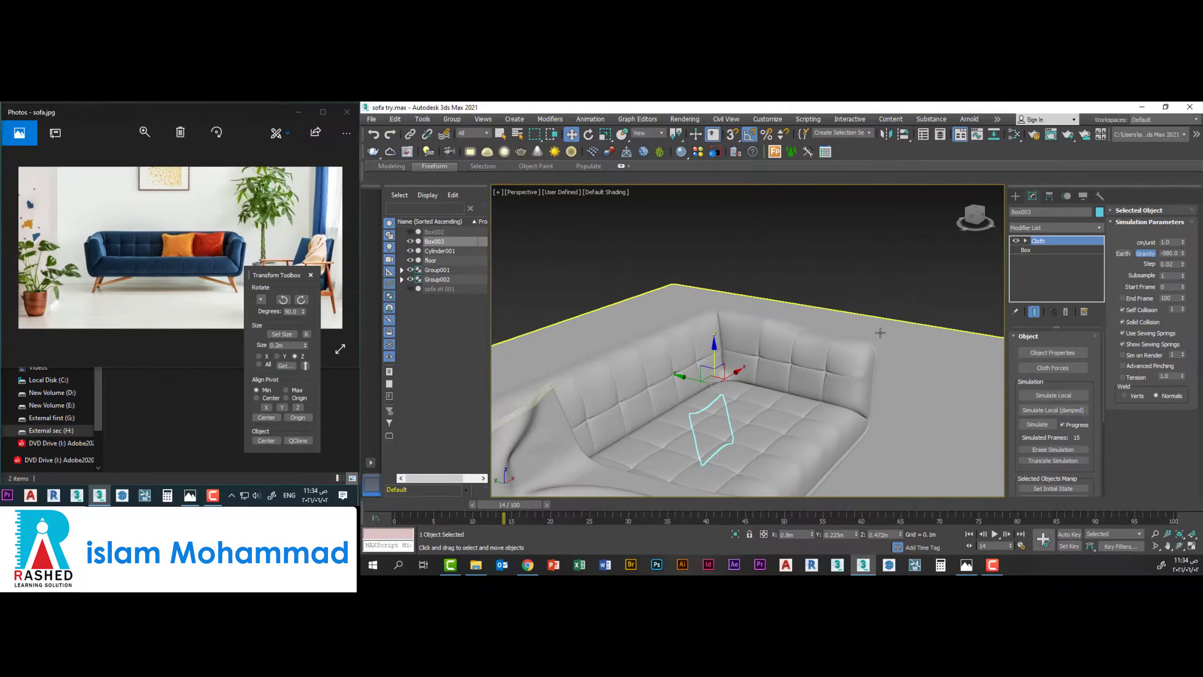
Orbit around the pillow in wireframe and switch to editing its edges
{"action": "key", "text": "e"}
{"action": "mouse_move", "coordinate": [816, 409]}
{"action": "middle_mouse_down", "text": "alt"}
{"action": "mouse_move", "coordinate": [797, 443]}
{"action": "mouse_move", "coordinate": [775, 230]}
{"action": "middle_mouse_up", "text": "alt"}
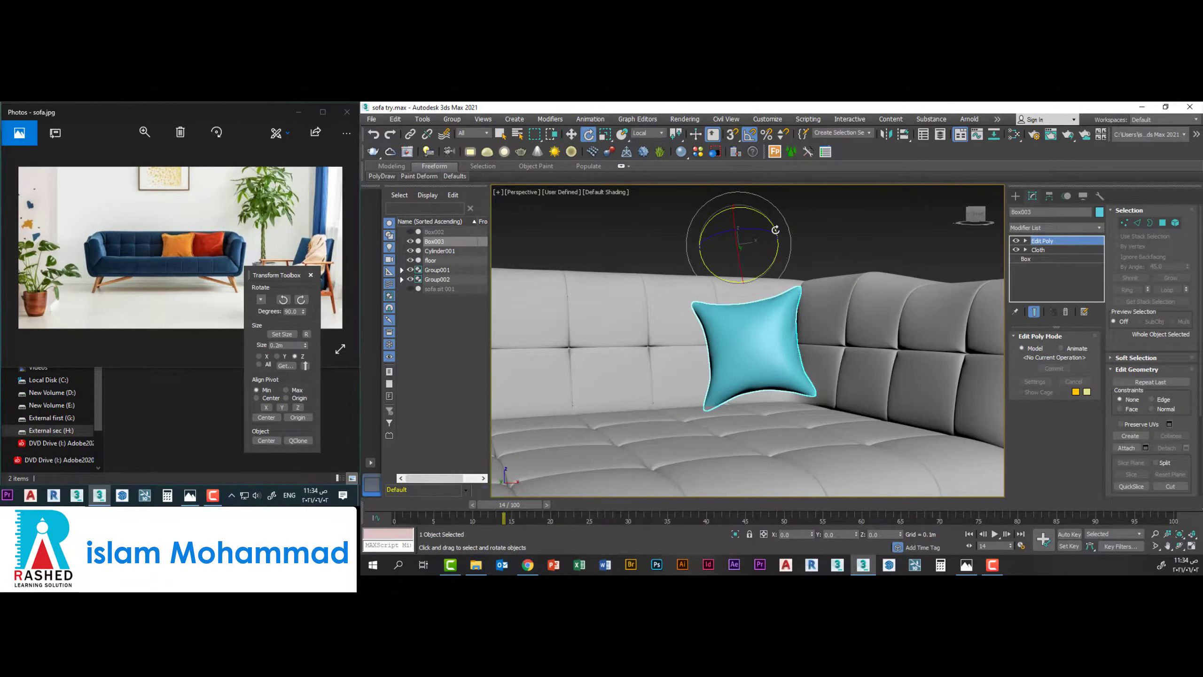
{"action": "scroll", "coordinate": [787, 301], "scroll_direction": "down", "scroll_amount": 5}
{"action": "middle_click_drag", "start_coordinate": [788, 300], "coordinate": [795, 332], "text": "alt"}
{"action": "scroll", "coordinate": [805, 360], "scroll_direction": "up", "scroll_amount": 10}
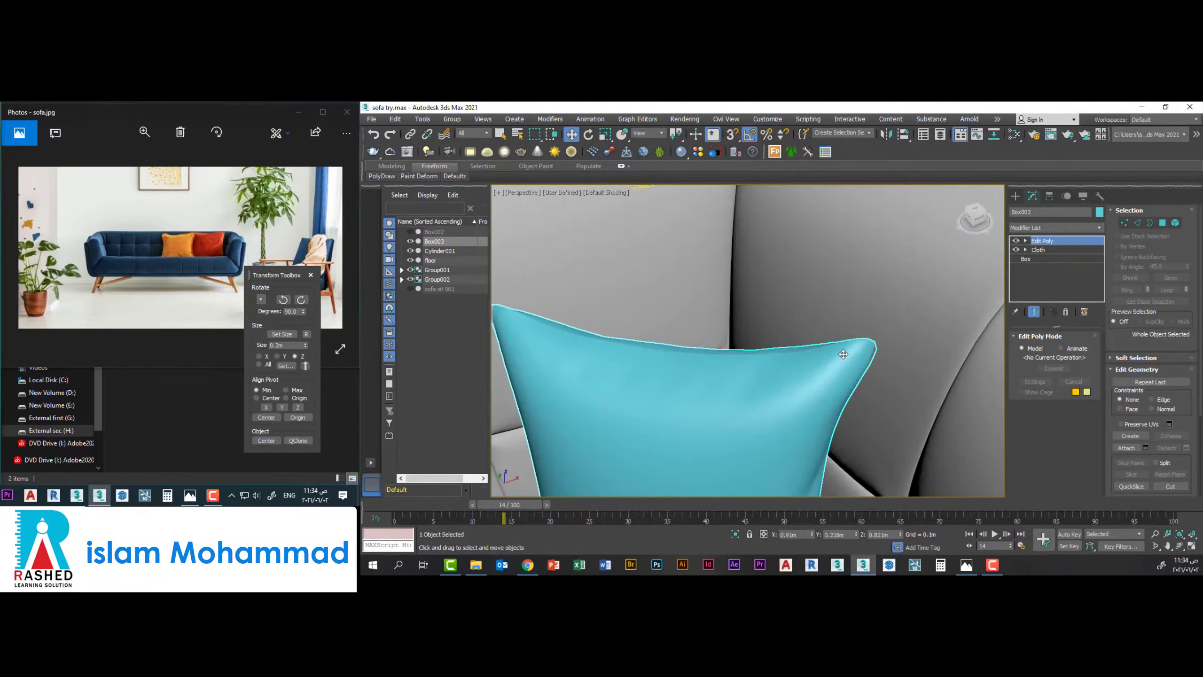
{"action": "key", "text": "2"}
{"action": "key", "text": "F3"}
{"action": "key", "text": "F3"}
{"action": "scroll", "coordinate": [822, 387], "scroll_direction": "down", "scroll_amount": 5}
Collapse the pillow to Editable Poly and push/pull-paint wrinkles into its surface
{"action": "right_click", "coordinate": [705, 379]}
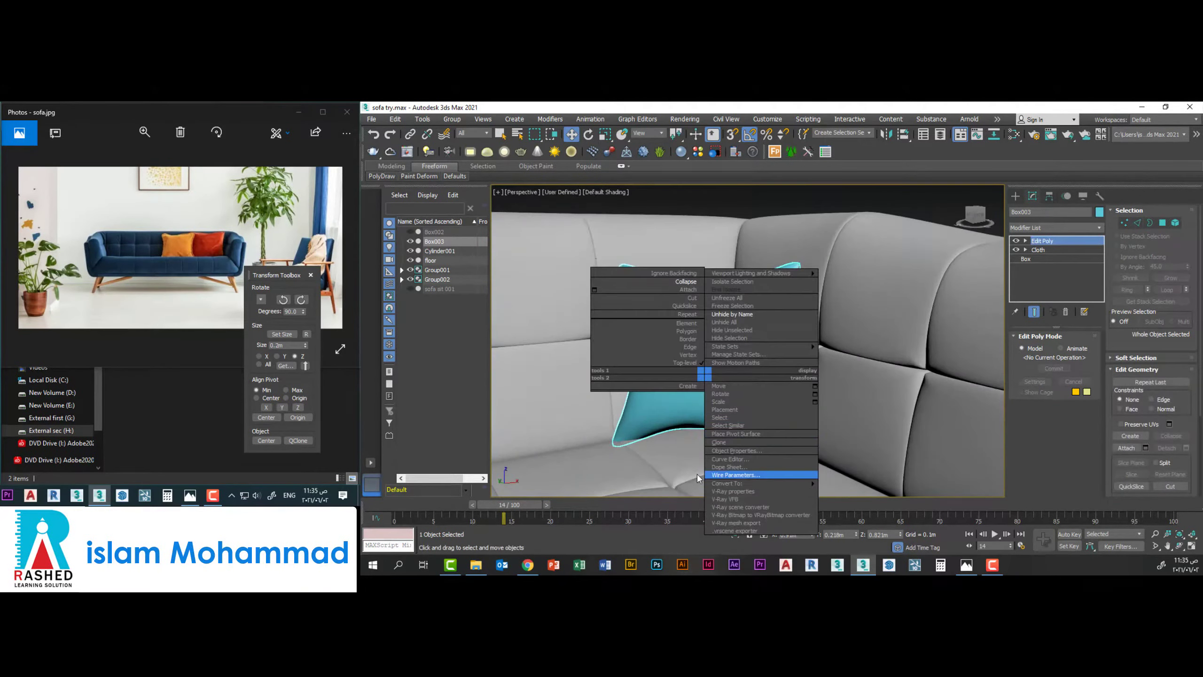
{"action": "left_click", "coordinate": [834, 476]}
{"action": "left_click", "coordinate": [1151, 491]}
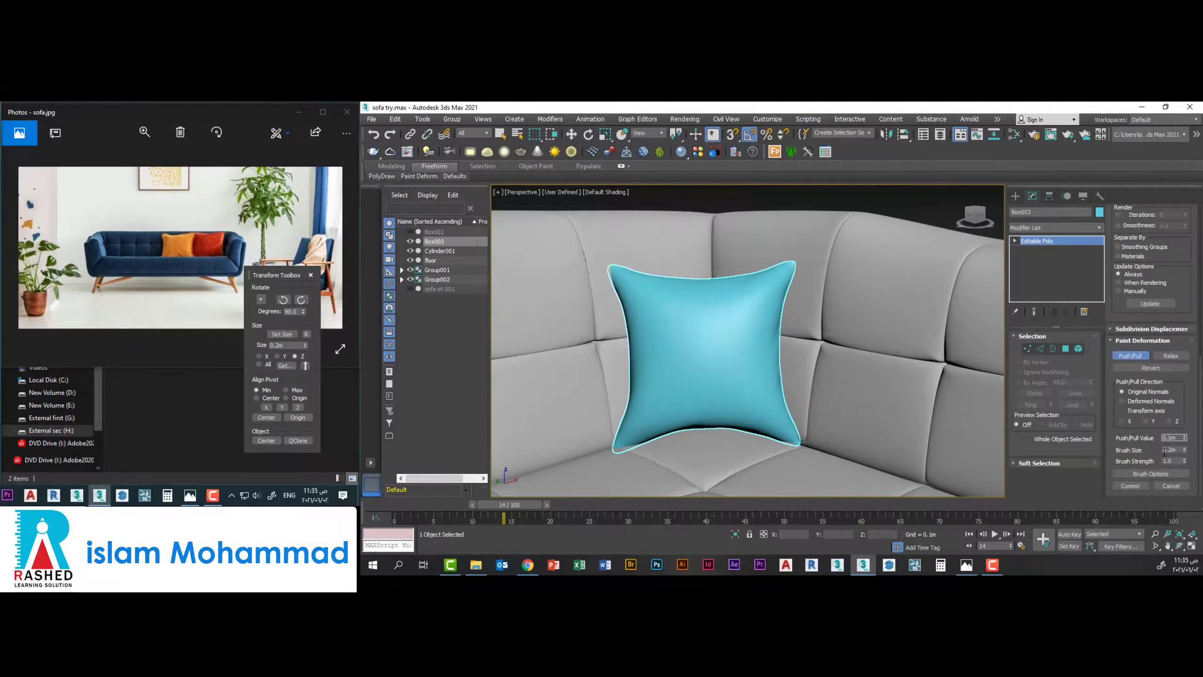
{"action": "left_click", "coordinate": [1148, 355]}
{"action": "middle_click_drag", "start_coordinate": [687, 393], "coordinate": [695, 400], "text": "alt"}
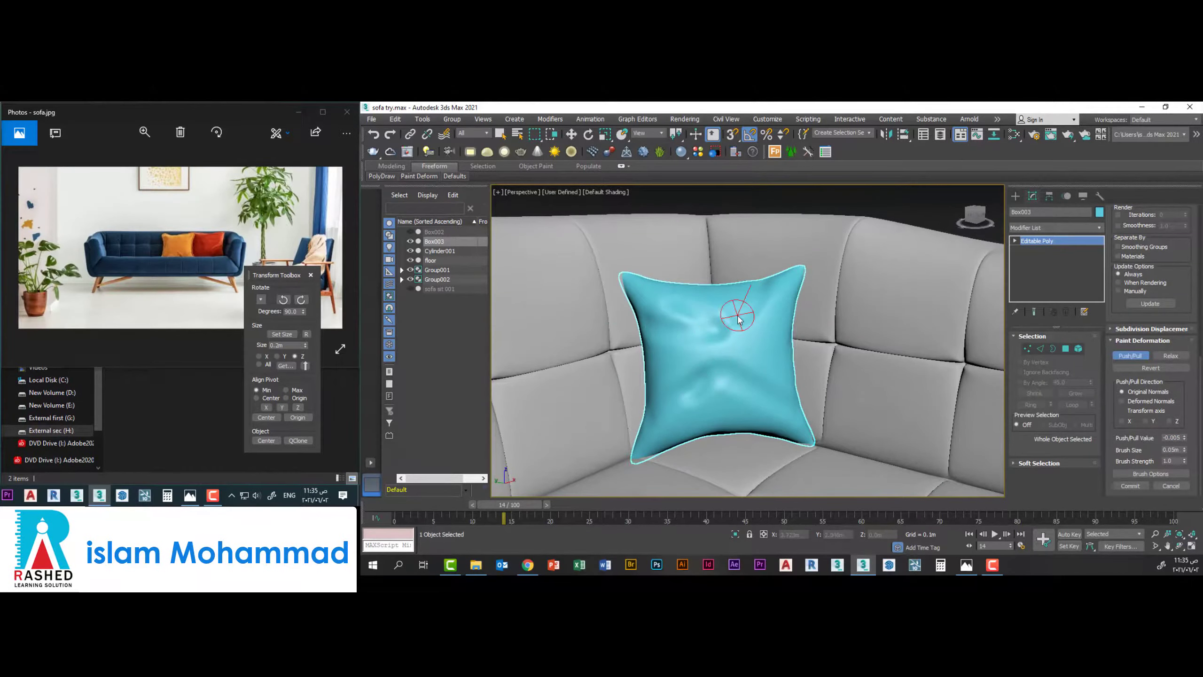
{"action": "middle_click_drag", "start_coordinate": [738, 320], "coordinate": [758, 327], "text": "alt"}
Add a Relax modifier and extrude the selected seam edges into a groove
{"action": "left_click", "coordinate": [1055, 227]}
{"action": "left_click", "coordinate": [1089, 351]}
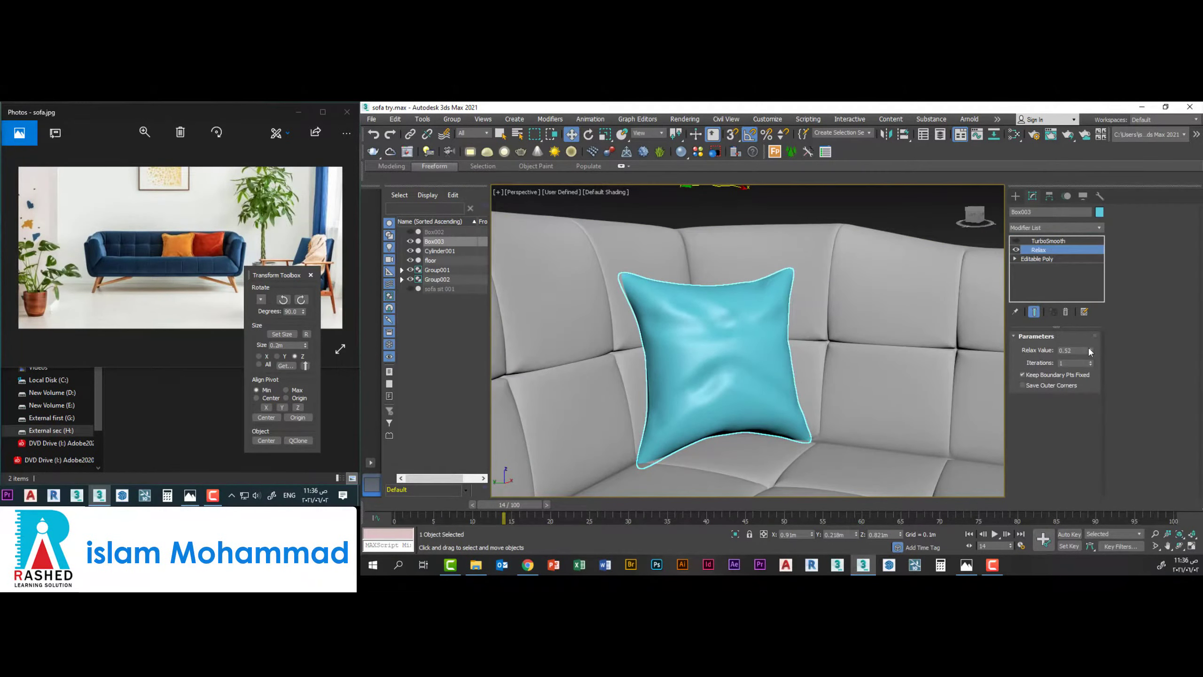
{"action": "mouse_move", "coordinate": [739, 390]}
{"action": "middle_mouse_down", "text": "alt"}
{"action": "mouse_move", "coordinate": [653, 318]}
{"action": "mouse_move", "coordinate": [637, 251]}
{"action": "middle_mouse_up", "text": "alt"}
{"action": "left_click", "coordinate": [1145, 395]}
{"action": "middle_click_drag", "start_coordinate": [731, 328], "coordinate": [800, 371], "text": "alt"}
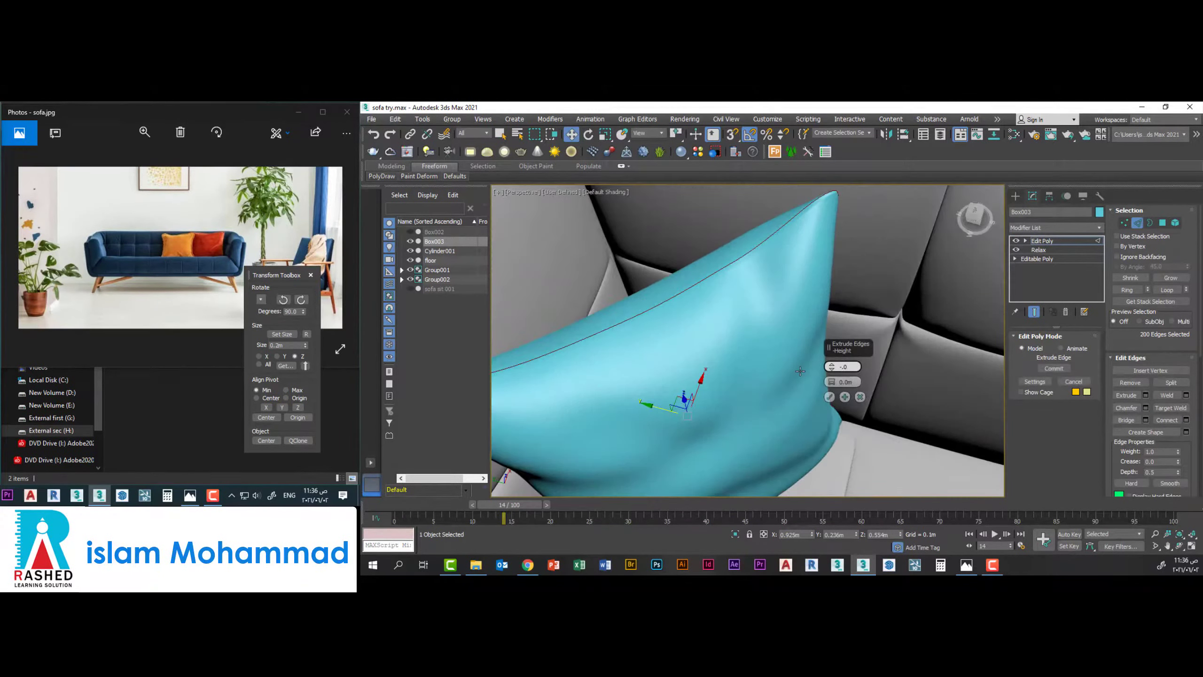
{"action": "left_click", "coordinate": [829, 397]}
Create the Shape004 spline from the seam edges and make it renderable
{"action": "left_click", "coordinate": [1099, 227]}
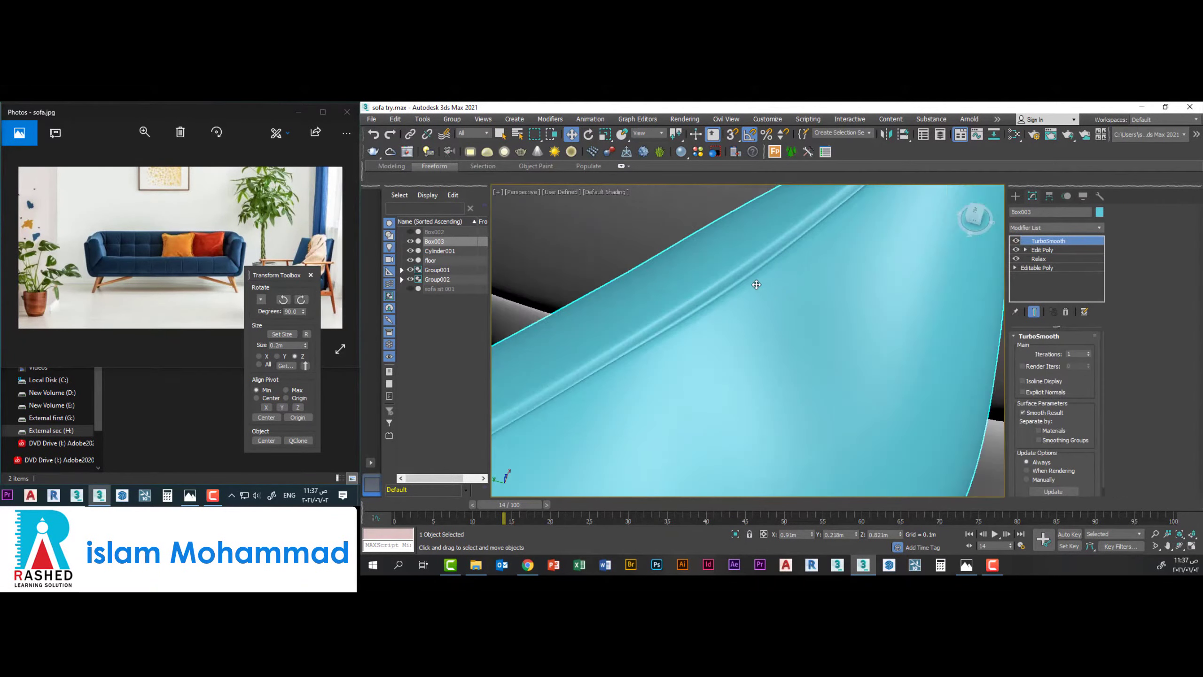
{"action": "key", "text": "Escape"}
{"action": "middle_click_drag", "start_coordinate": [779, 357], "coordinate": [827, 377], "text": "alt"}
{"action": "key", "text": "F4"}
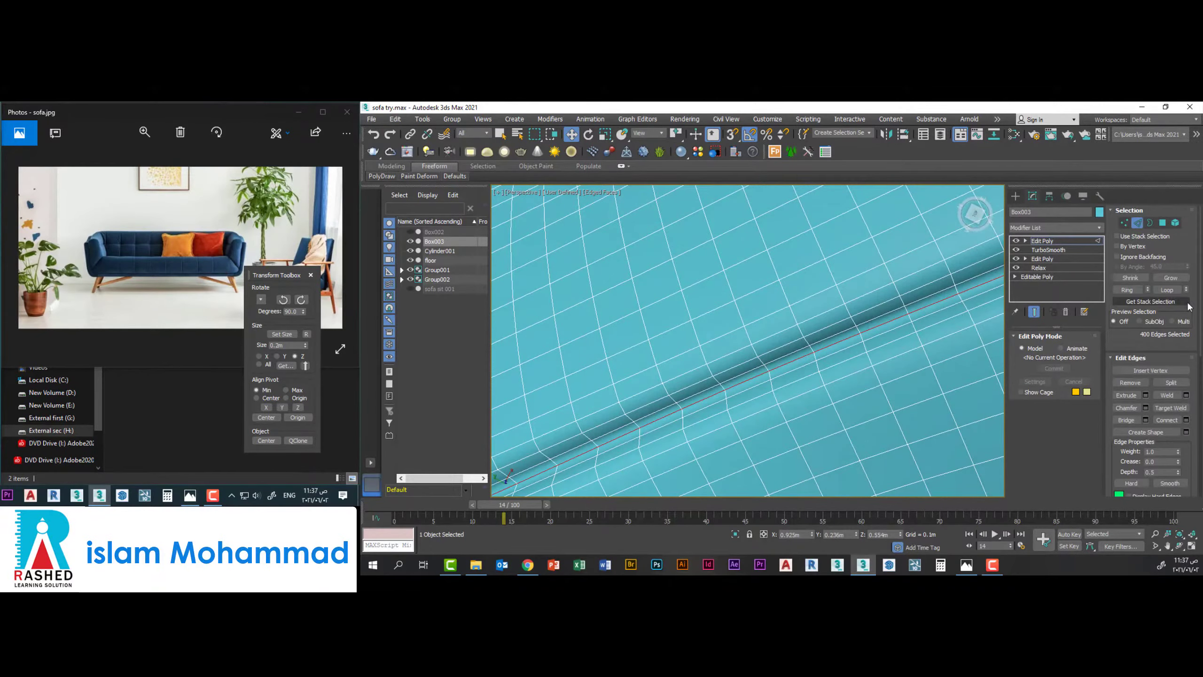
{"action": "left_click", "coordinate": [1145, 394]}
{"action": "left_click", "coordinate": [758, 347]}
{"action": "left_click", "coordinate": [437, 288]}
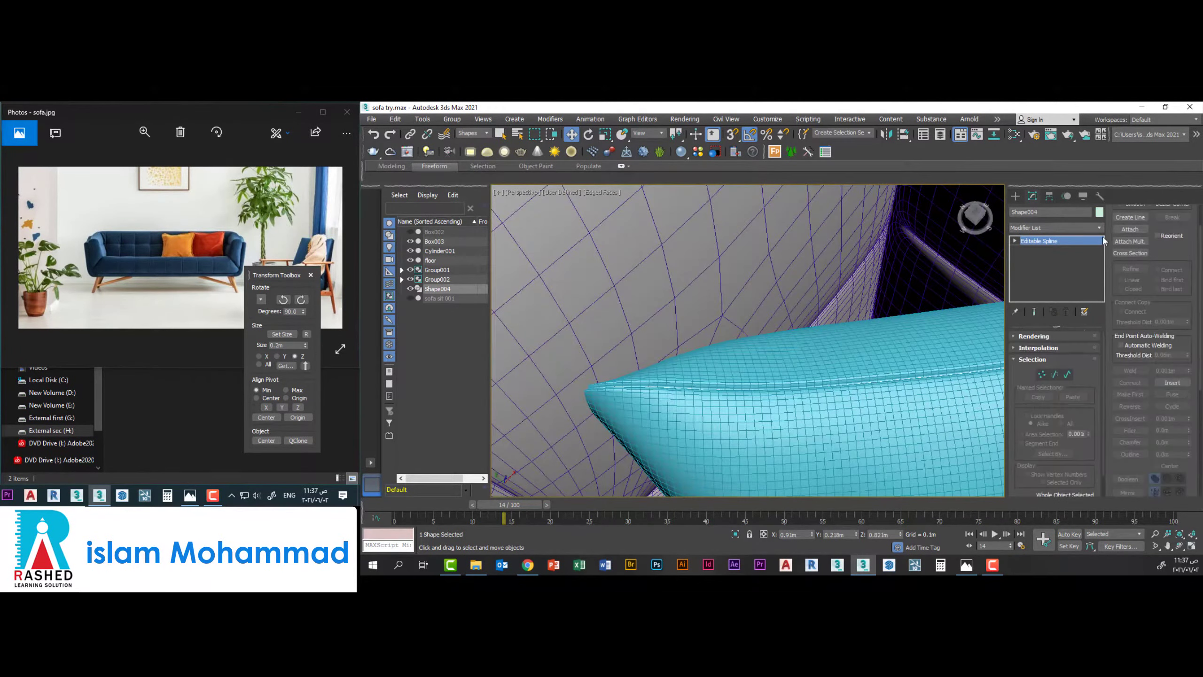
Show the seam spline's thickness in the viewport and view the whole sofa from the front
{"action": "left_click", "coordinate": [1018, 343]}
{"action": "left_click", "coordinate": [1018, 352]}
{"action": "scroll", "coordinate": [758, 331], "scroll_direction": "down", "scroll_amount": 5}
{"action": "middle_click_drag", "start_coordinate": [758, 332], "coordinate": [594, 327], "text": "alt"}
Deselect all, save the scene with Ctrl+S, and dock the Material Editor on the left
{"action": "left_click", "coordinate": [594, 327]}
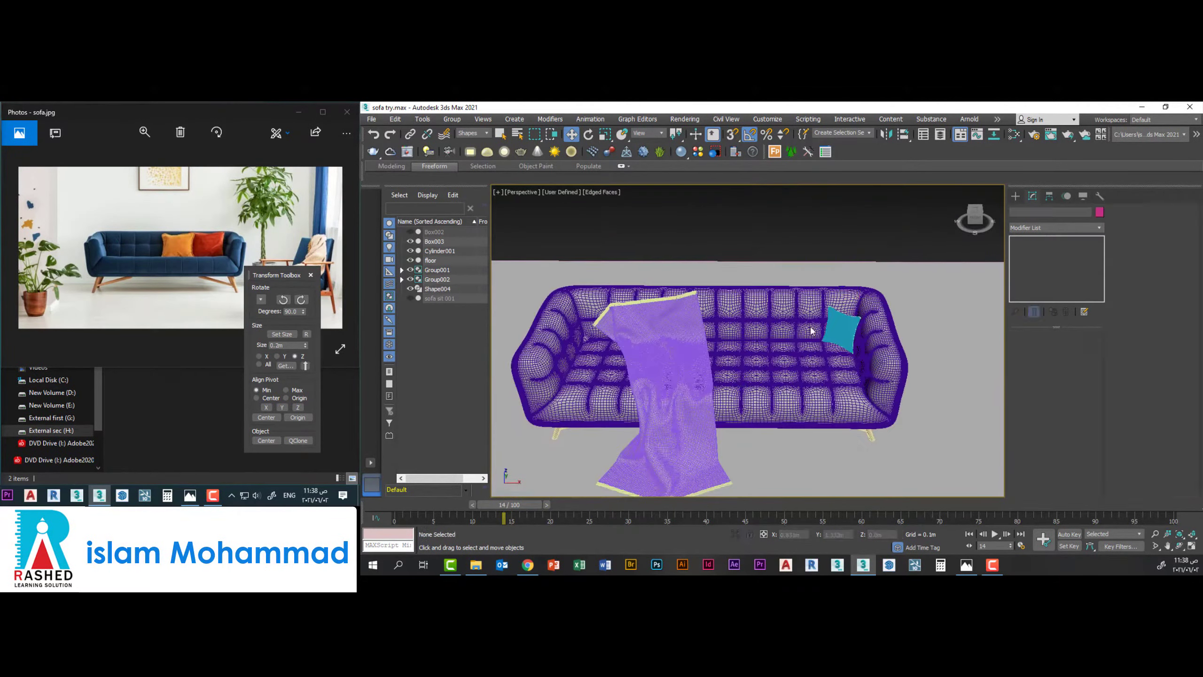
{"action": "key", "text": "ctrl+s"}
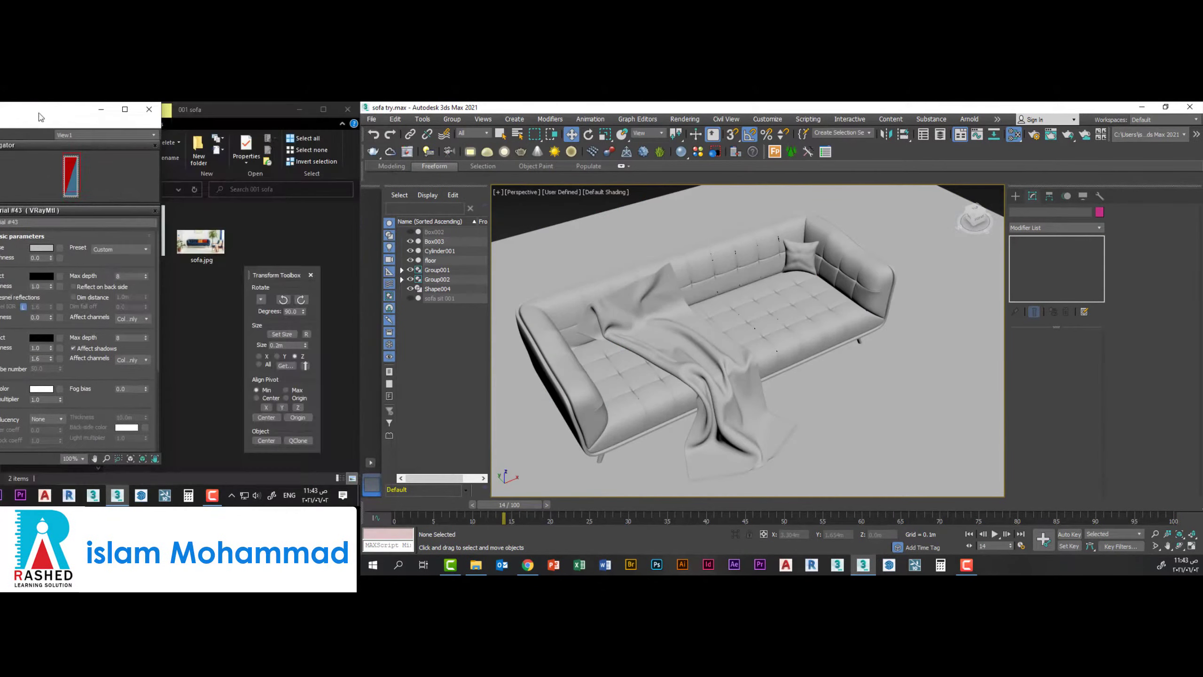
{"action": "left_click_drag", "start_coordinate": [41, 117], "coordinate": [241, 117]}
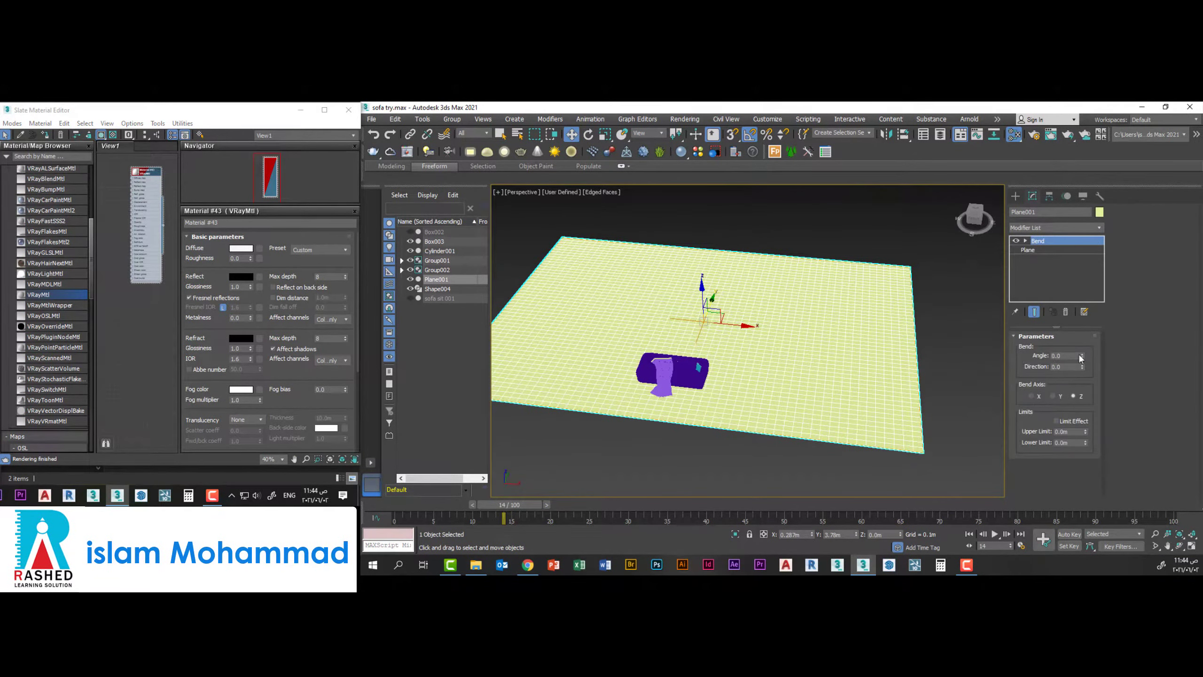
Set the Bend upper limit to 4.0m and draw a VRay plane light over the backdrop
{"action": "type", "text": "4"}
{"action": "key", "text": "Return"}
{"action": "left_click", "coordinate": [1051, 396]}
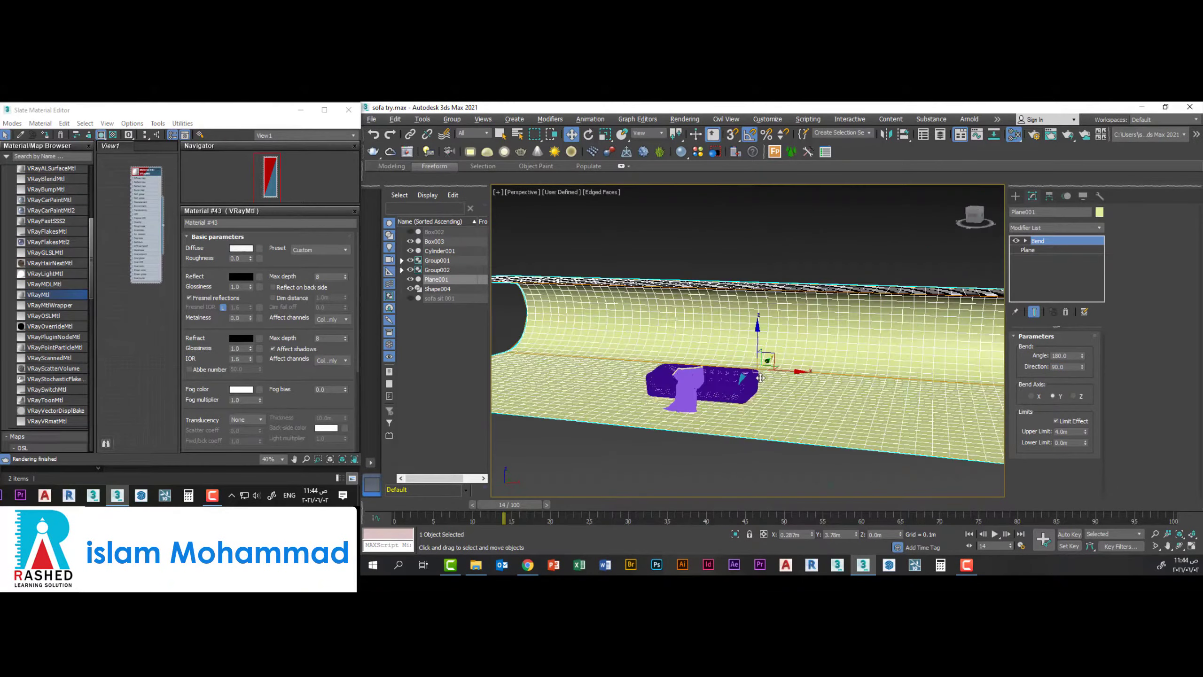
{"action": "left_click_drag", "start_coordinate": [865, 385], "coordinate": [881, 402]}
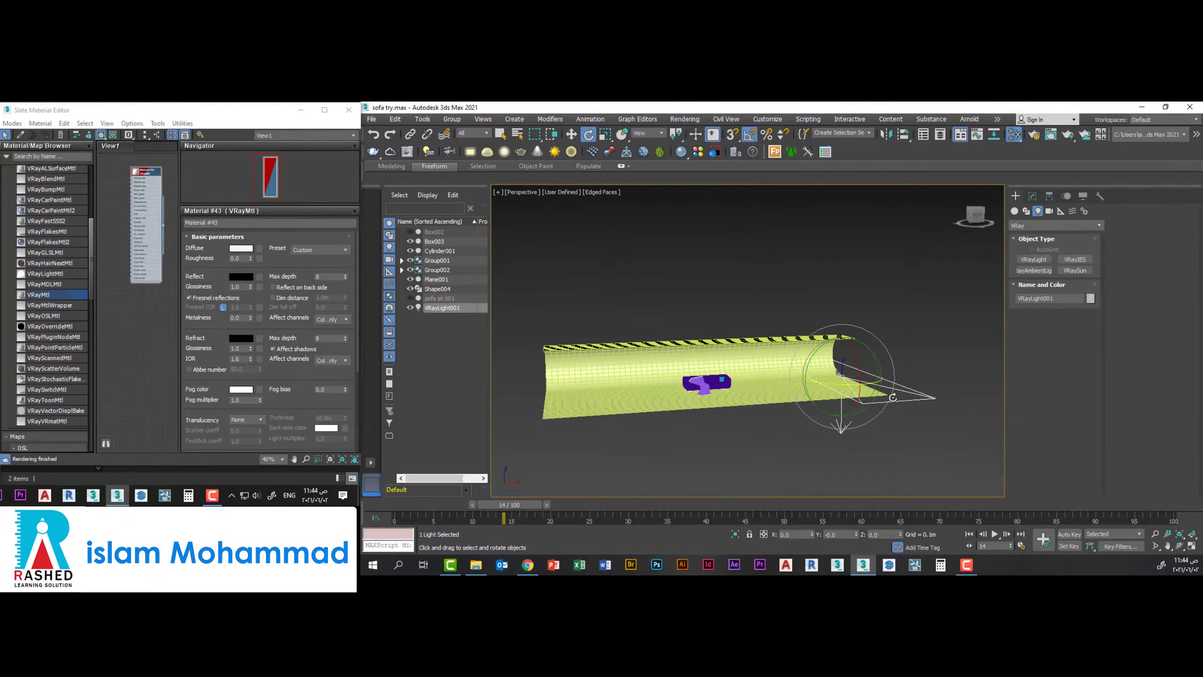
Shift-clone the plane light, checking it in front, perspective and top views
{"action": "key", "text": "f"}
{"action": "key", "text": "w"}
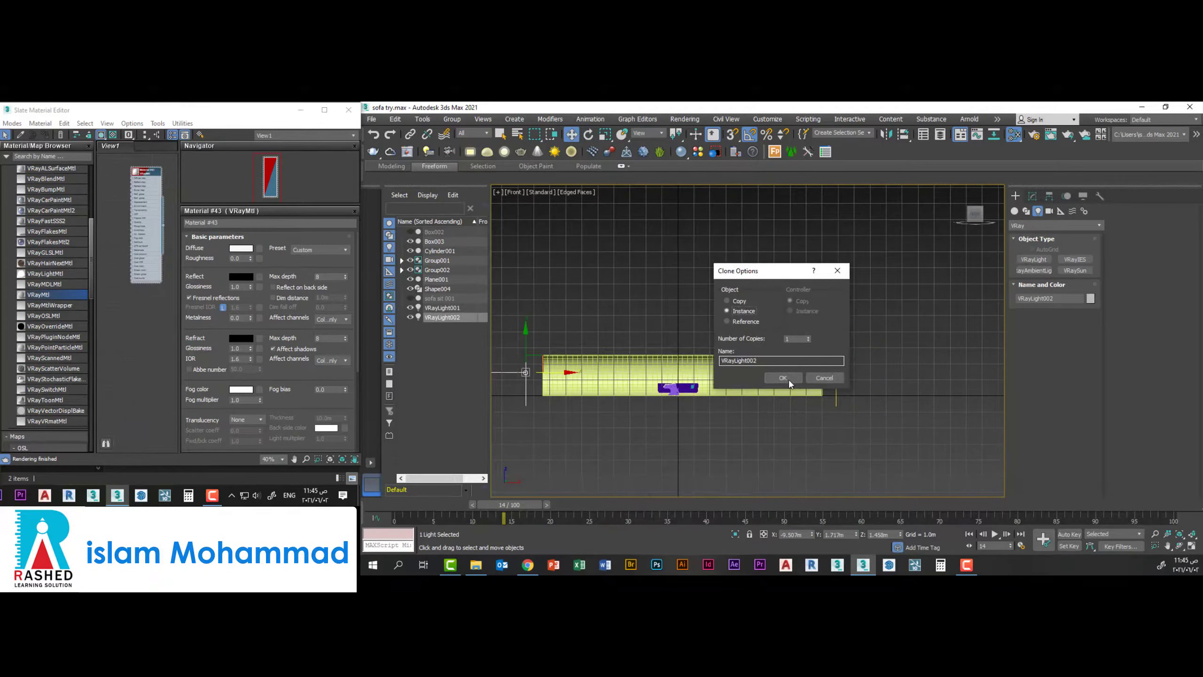
{"action": "left_click", "coordinate": [783, 378]}
{"action": "key", "text": "e"}
{"action": "key", "text": "p"}
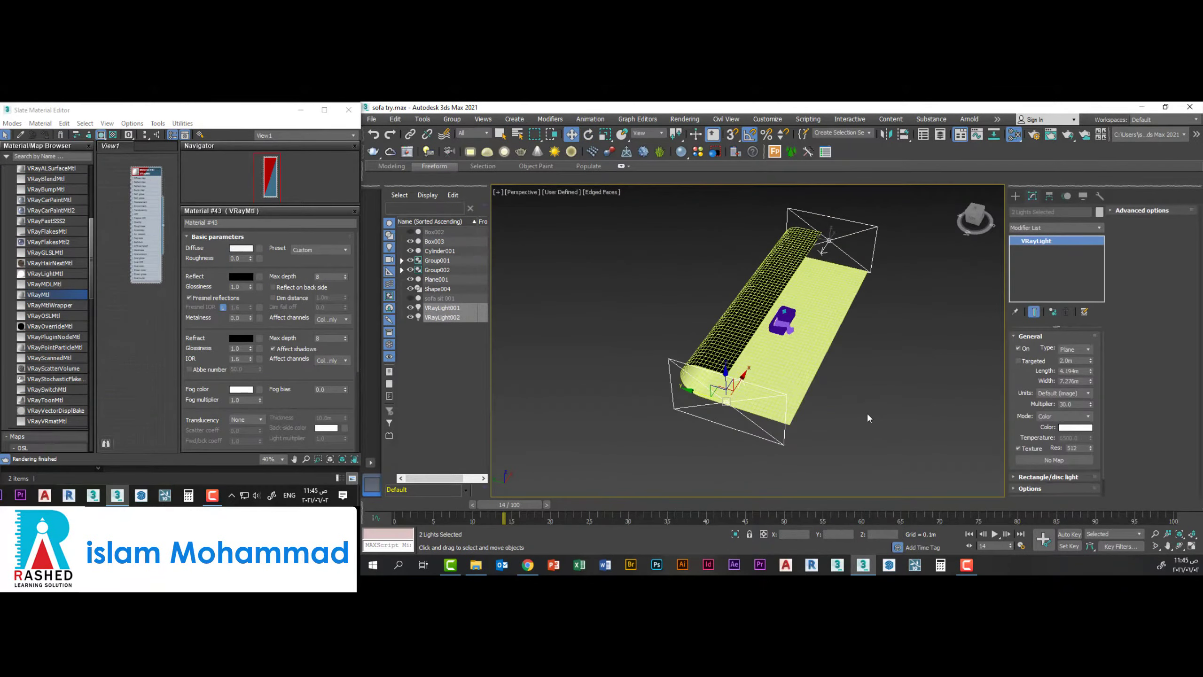
{"action": "key", "text": "t"}
{"action": "key", "text": "e"}
Rotate the light by -20 degrees and clone another light from it
{"action": "scroll", "coordinate": [721, 402], "scroll_direction": "up", "scroll_amount": 2}
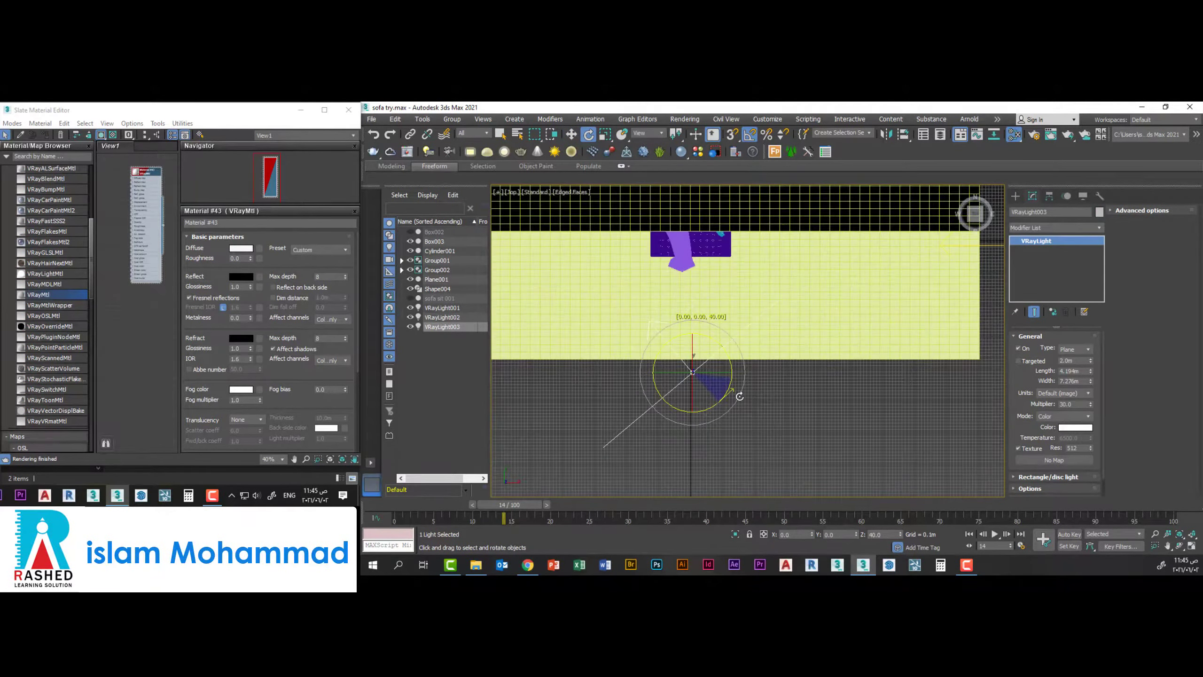
{"action": "key", "text": "e"}
{"action": "scroll", "coordinate": [826, 358], "scroll_direction": "down", "scroll_amount": 3}
{"action": "mouse_move", "coordinate": [900, 353]}
{"action": "left_mouse_down"}
{"action": "mouse_move", "coordinate": [891, 370]}
{"action": "mouse_move", "coordinate": [676, 377]}
{"action": "left_mouse_up"}
{"action": "scroll", "coordinate": [800, 333], "scroll_direction": "up", "scroll_amount": 3}
{"action": "scroll", "coordinate": [800, 334], "scroll_direction": "down", "scroll_amount": 3}
{"action": "key", "text": "w"}
{"action": "key", "text": "Return"}
{"action": "key", "text": "e"}
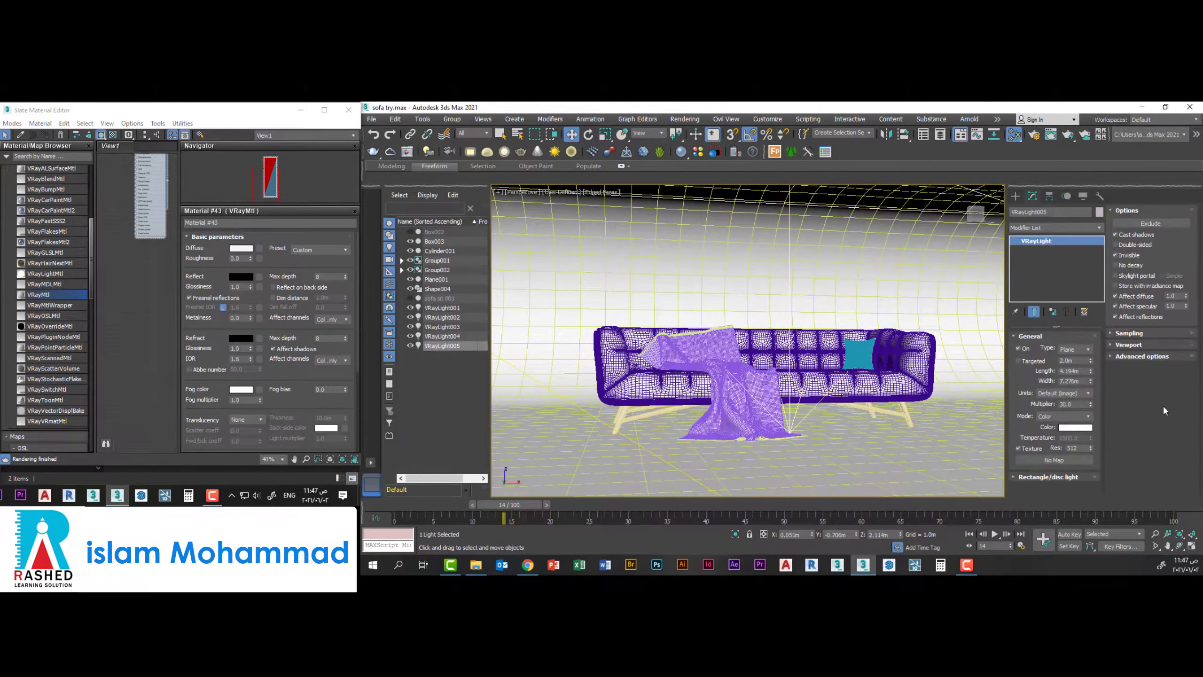
Set the GI primary engine to Irradiance map in Render Setup
{"action": "left_click", "coordinate": [1033, 134]}
{"action": "left_click", "coordinate": [85, 201]}
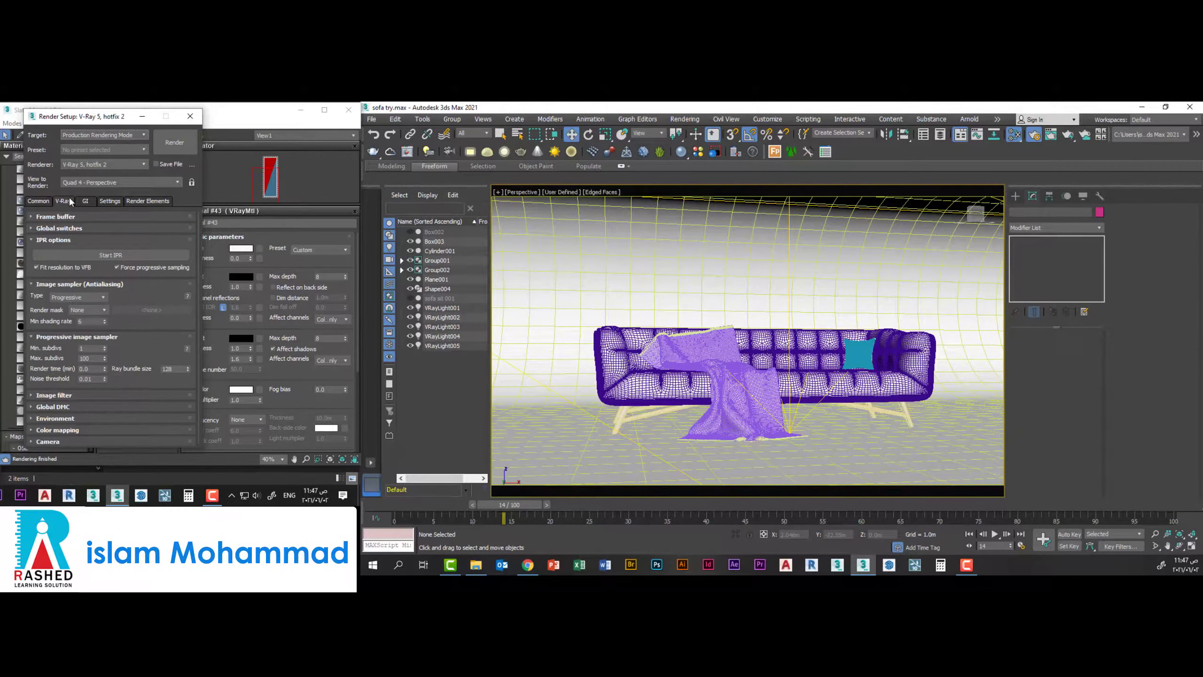
{"action": "left_click", "coordinate": [102, 239]}
{"action": "left_click", "coordinate": [105, 262]}
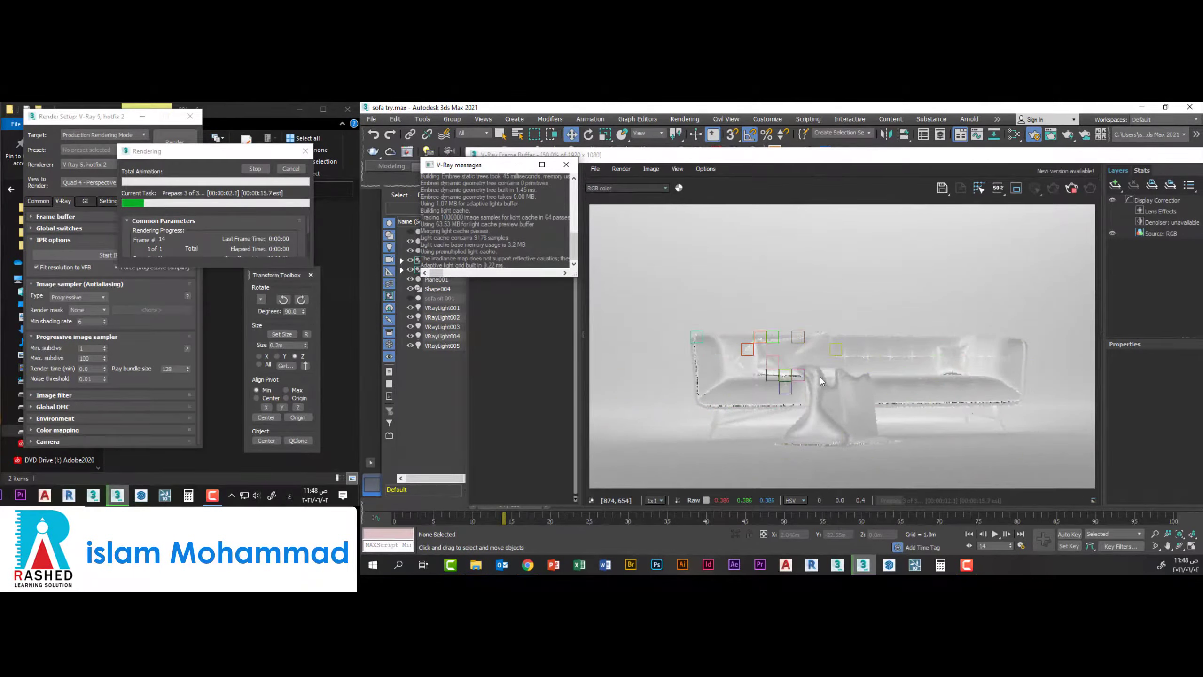
{"action": "left_click_drag", "start_coordinate": [454, 164], "coordinate": [405, 422]}
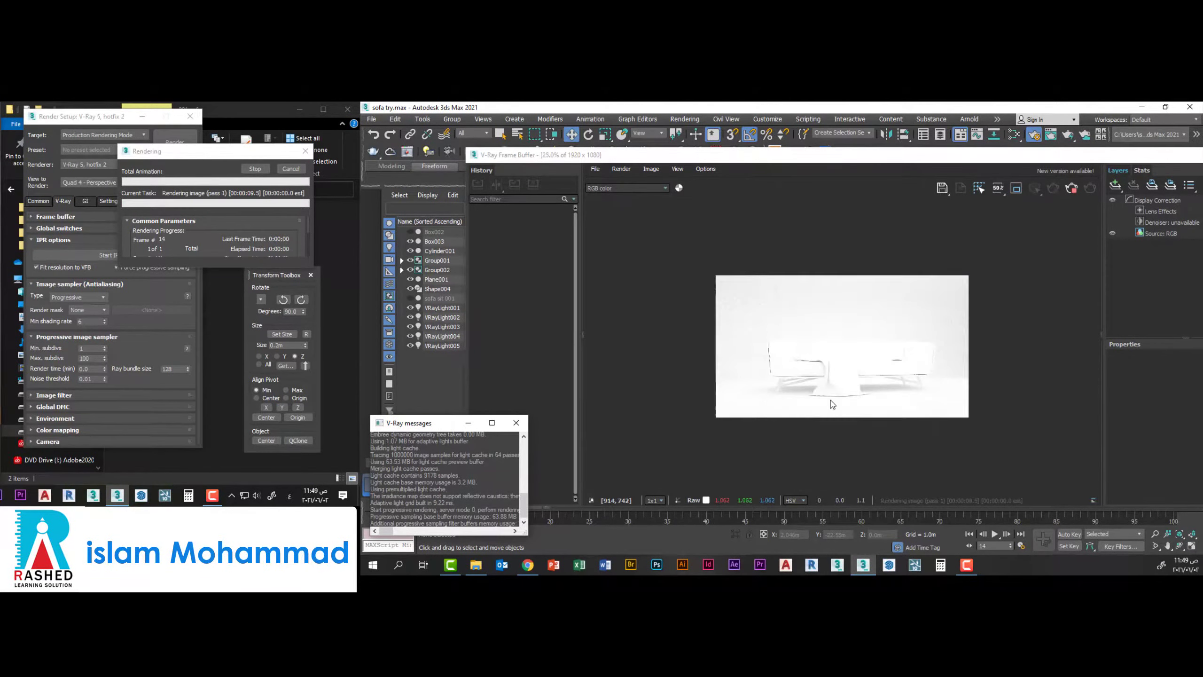
Set VRayLight001's multiplier to 15 in the Light Lister and render the sofa again
{"action": "mouse_move", "coordinate": [113, 117]}
{"action": "left_mouse_down"}
{"action": "mouse_move", "coordinate": [543, 180]}
{"action": "mouse_move", "coordinate": [445, 162]}
{"action": "left_mouse_up"}
{"action": "type", "text": "15"}
{"action": "scroll", "coordinate": [493, 355], "scroll_direction": "down", "scroll_amount": 2}
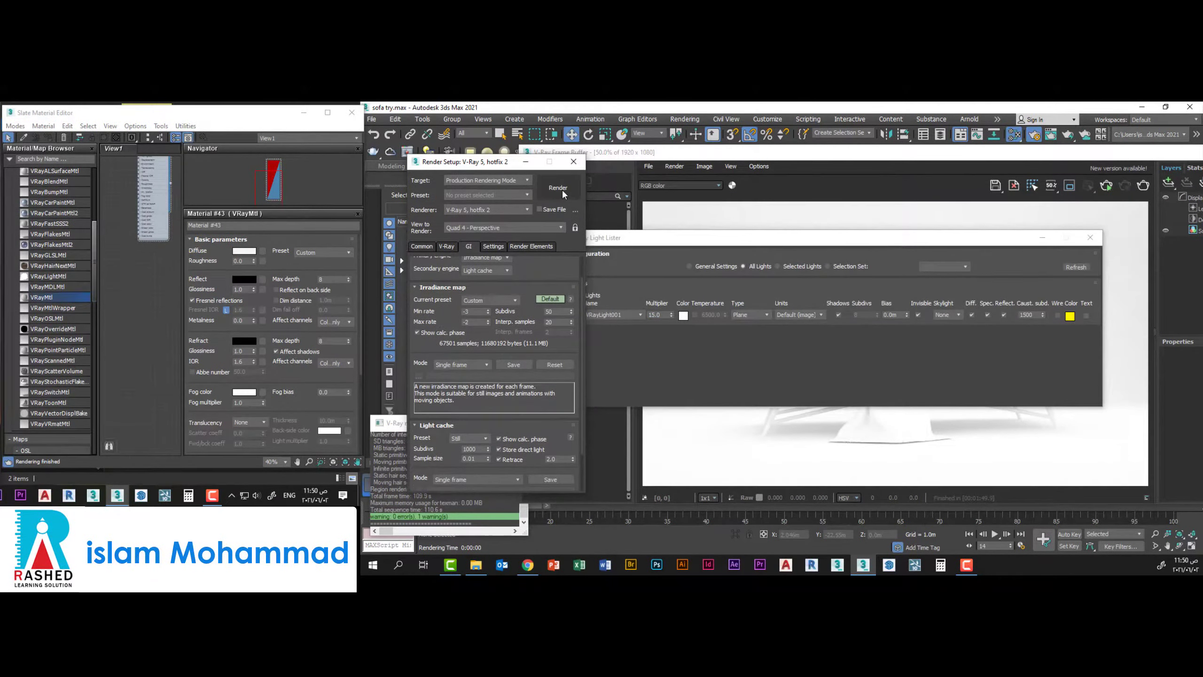
{"action": "left_click", "coordinate": [557, 186]}
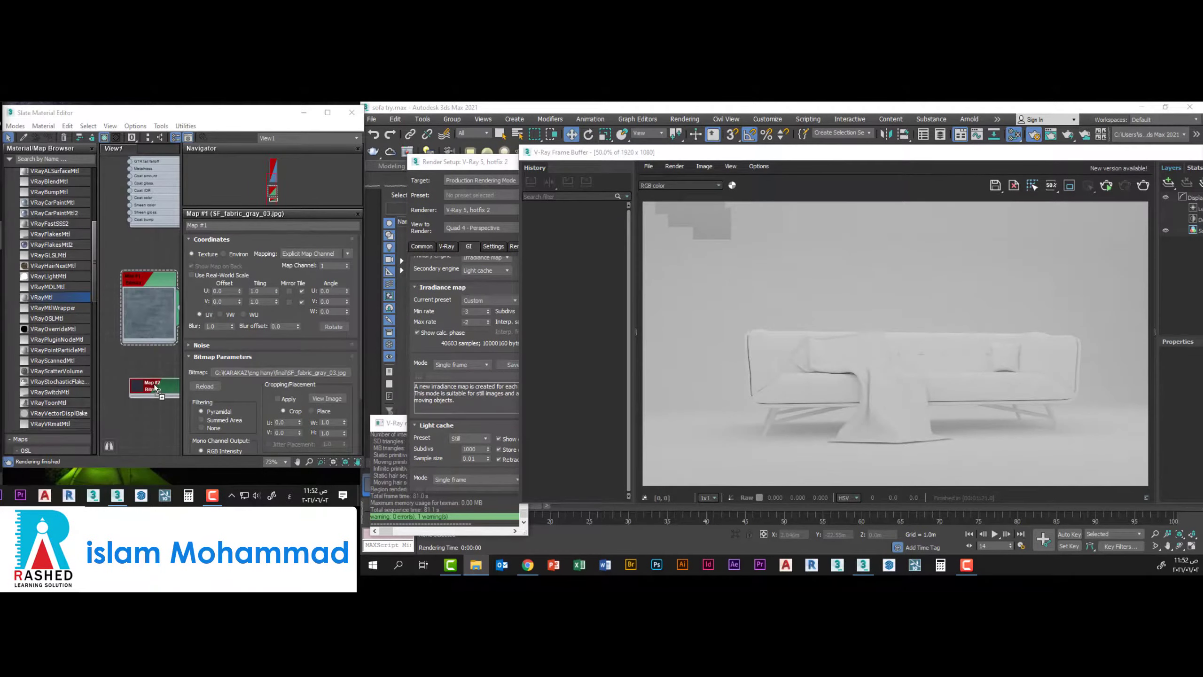
Inspect the second bitmap and the bump texture nodes in the Slate editor
{"action": "double_click", "coordinate": [156, 388]}
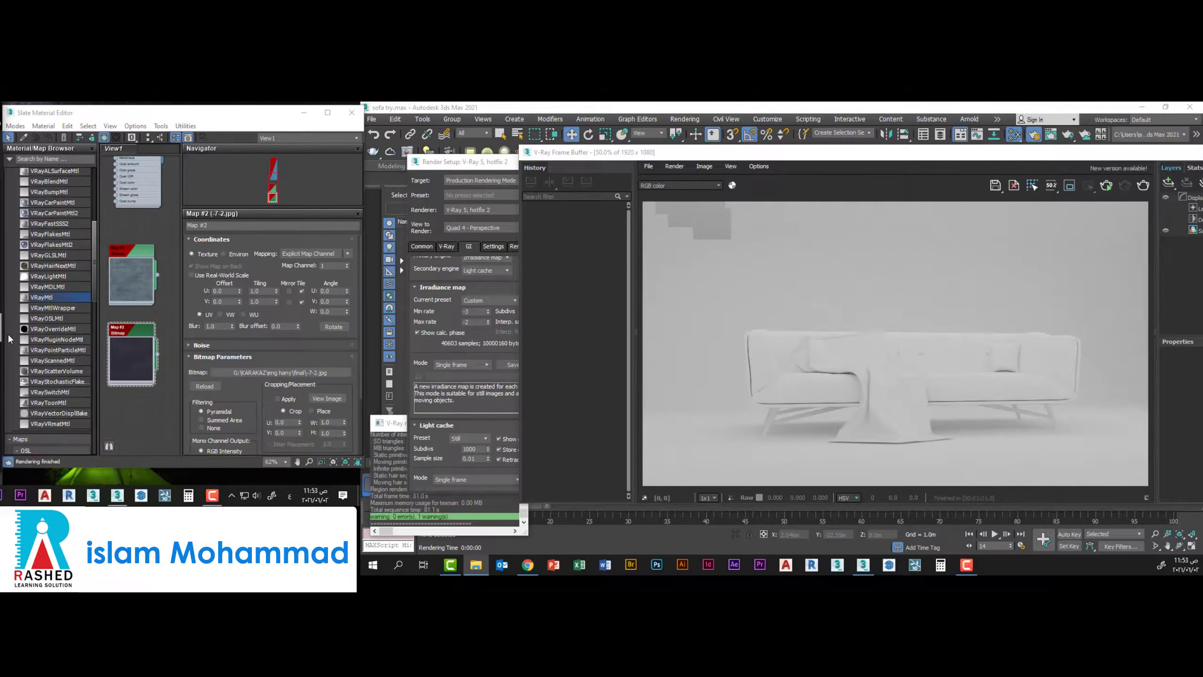
{"action": "scroll", "coordinate": [127, 380], "scroll_direction": "down", "scroll_amount": 2}
{"action": "double_click", "coordinate": [125, 377]}
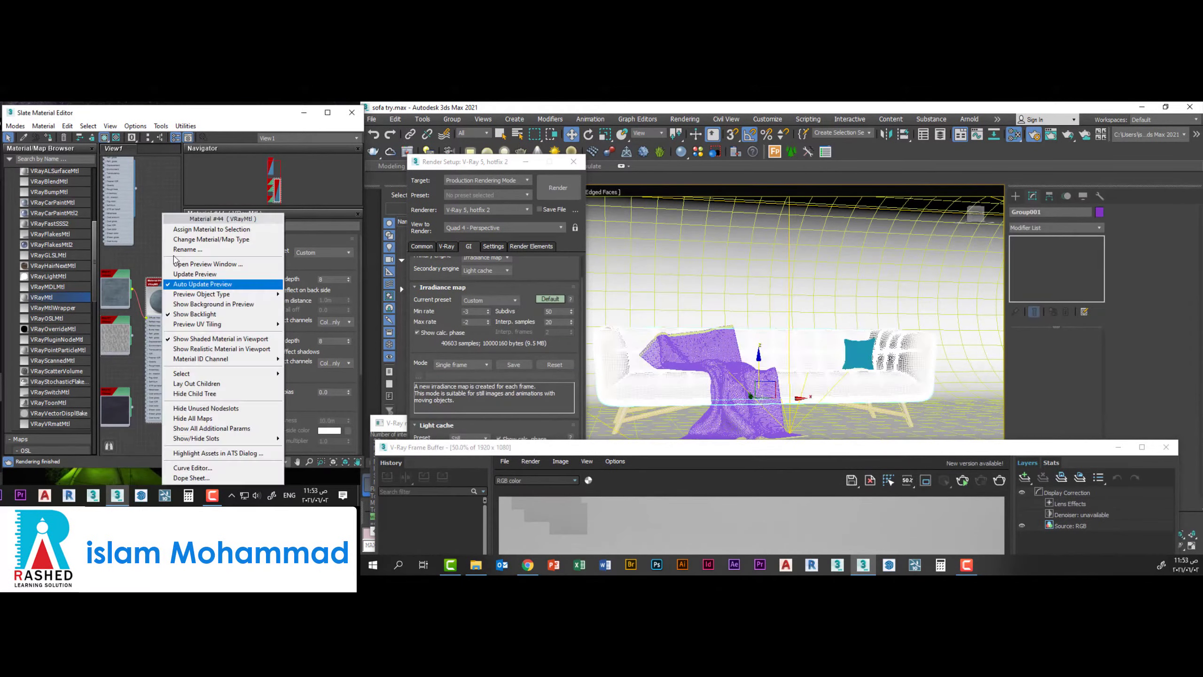
Add a Box UVW Map modifier to the sofa group and check the pillow's modifiers
{"action": "left_click", "coordinate": [1099, 229]}
{"action": "left_click", "coordinate": [1035, 390]}
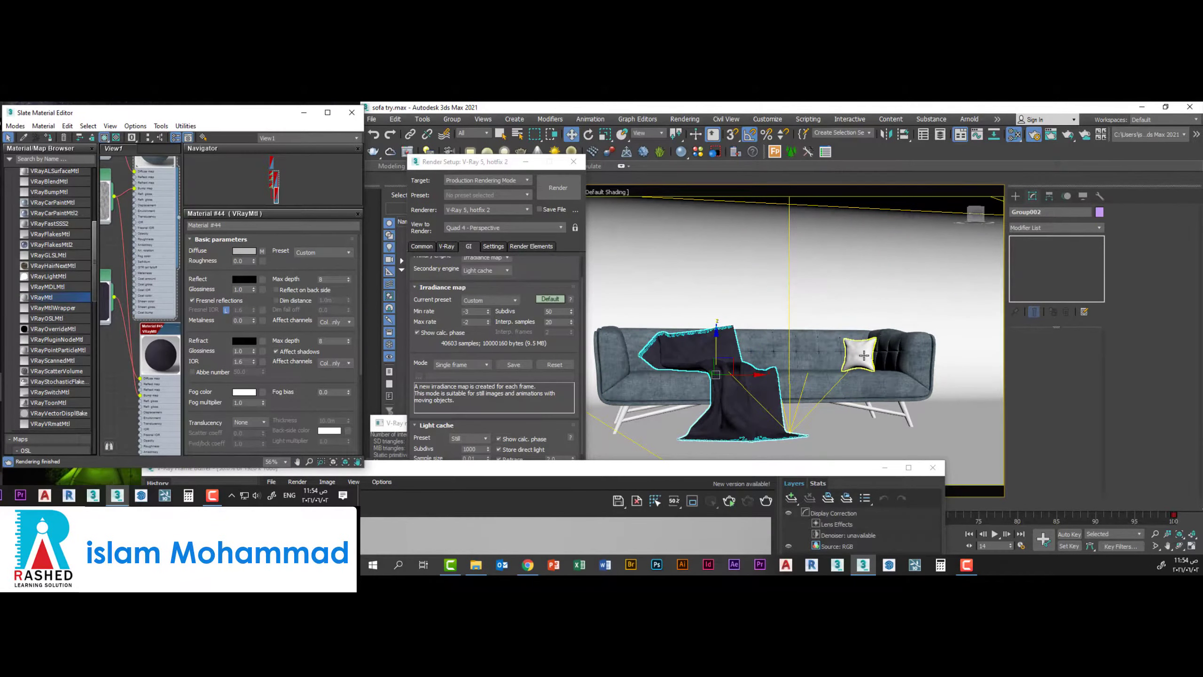
{"action": "left_click", "coordinate": [863, 355]}
{"action": "scroll", "coordinate": [163, 221], "scroll_direction": "down", "scroll_amount": 2}
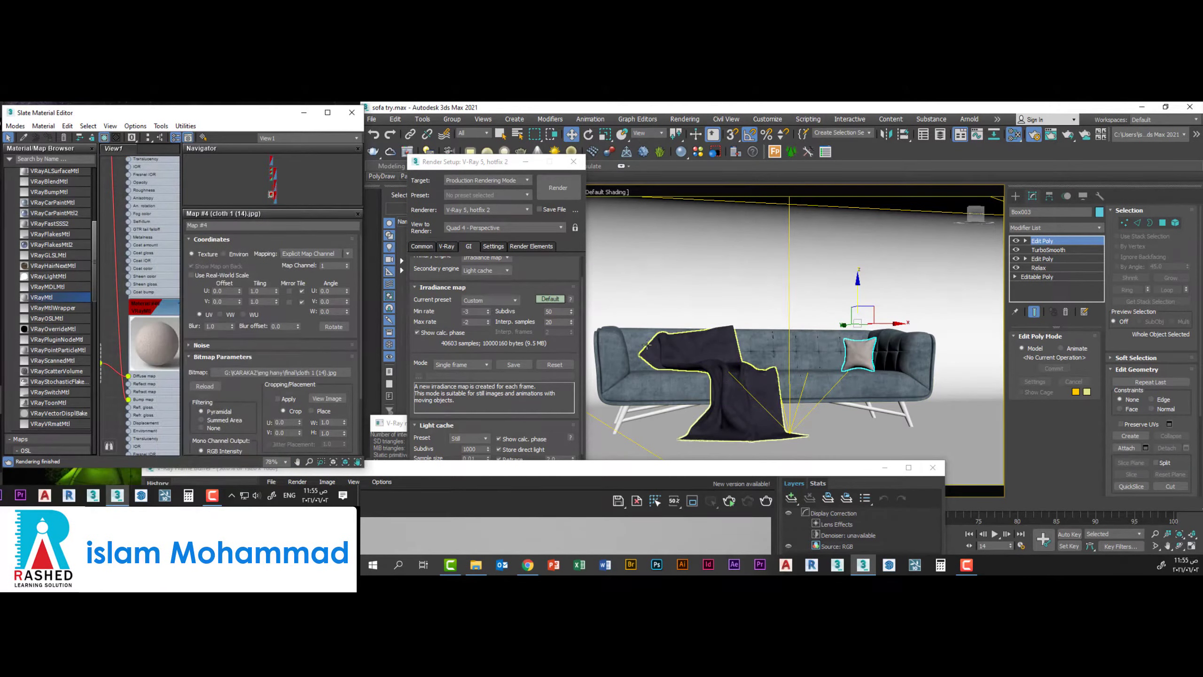
{"action": "scroll", "coordinate": [139, 305], "scroll_direction": "down", "scroll_amount": 2}
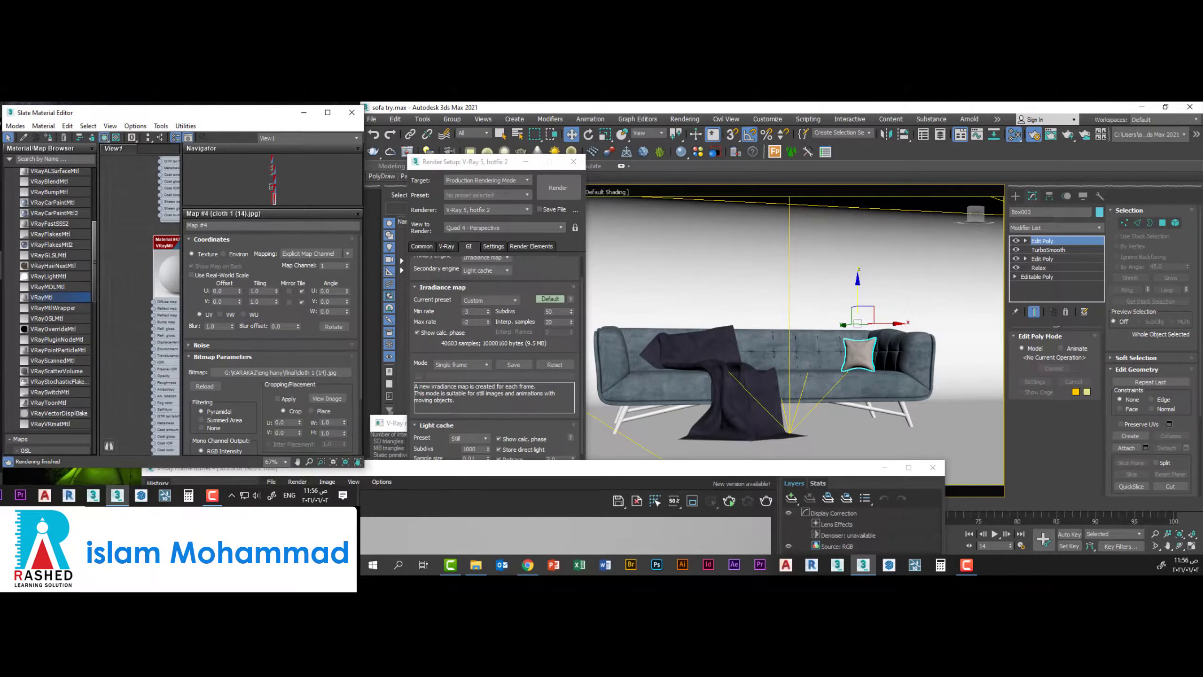
Add a Cylindrical UVW Map to the legs and place it below Edit Poly
{"action": "left_click", "coordinate": [1098, 228]}
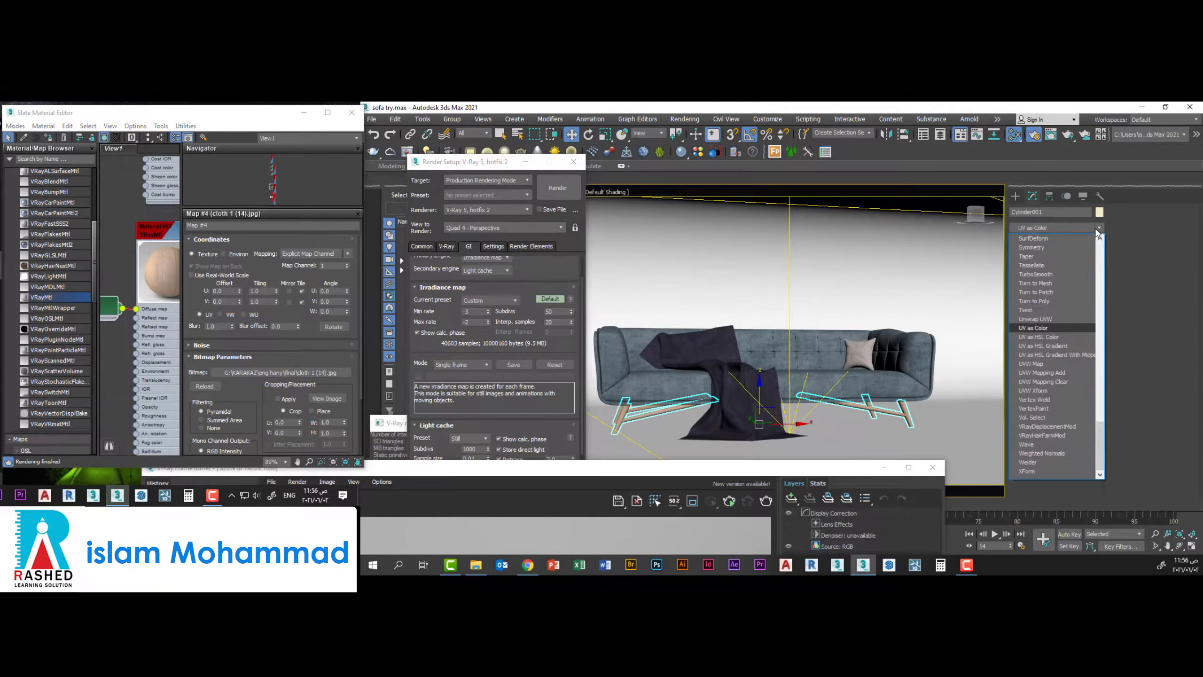
{"action": "left_click", "coordinate": [1023, 429]}
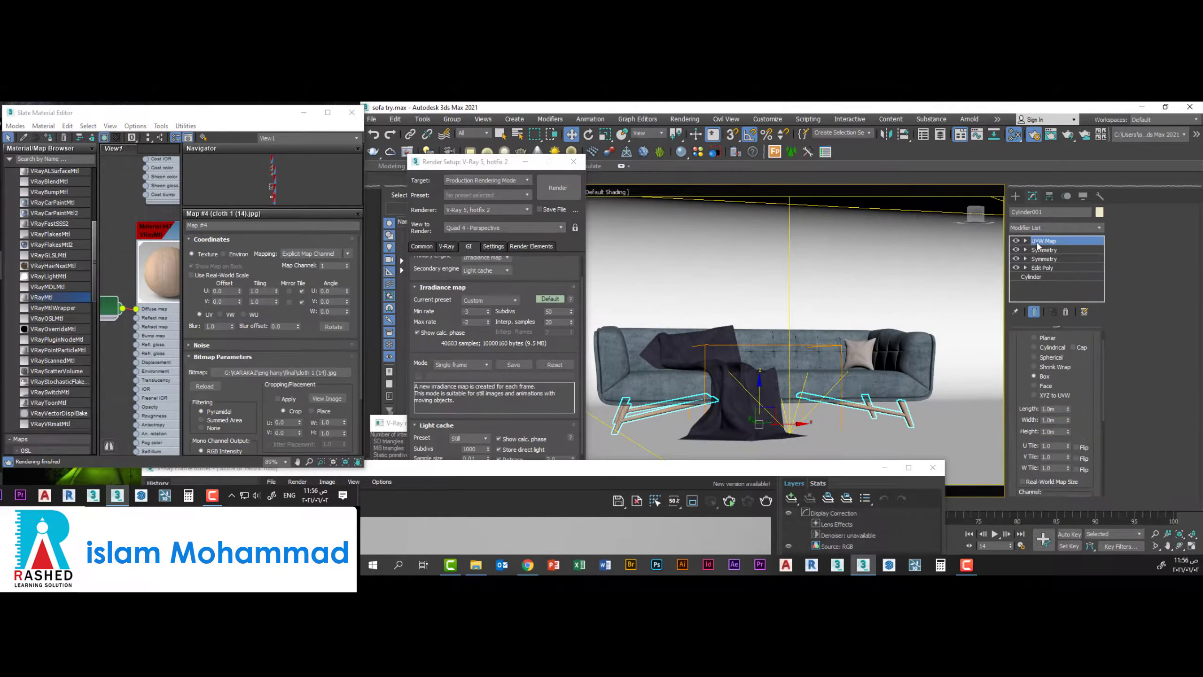
{"action": "left_click_drag", "start_coordinate": [1037, 241], "coordinate": [1037, 268]}
{"action": "scroll", "coordinate": [616, 421], "scroll_direction": "up", "scroll_amount": 10}
{"action": "scroll", "coordinate": [875, 367], "scroll_direction": "down", "scroll_amount": 10}
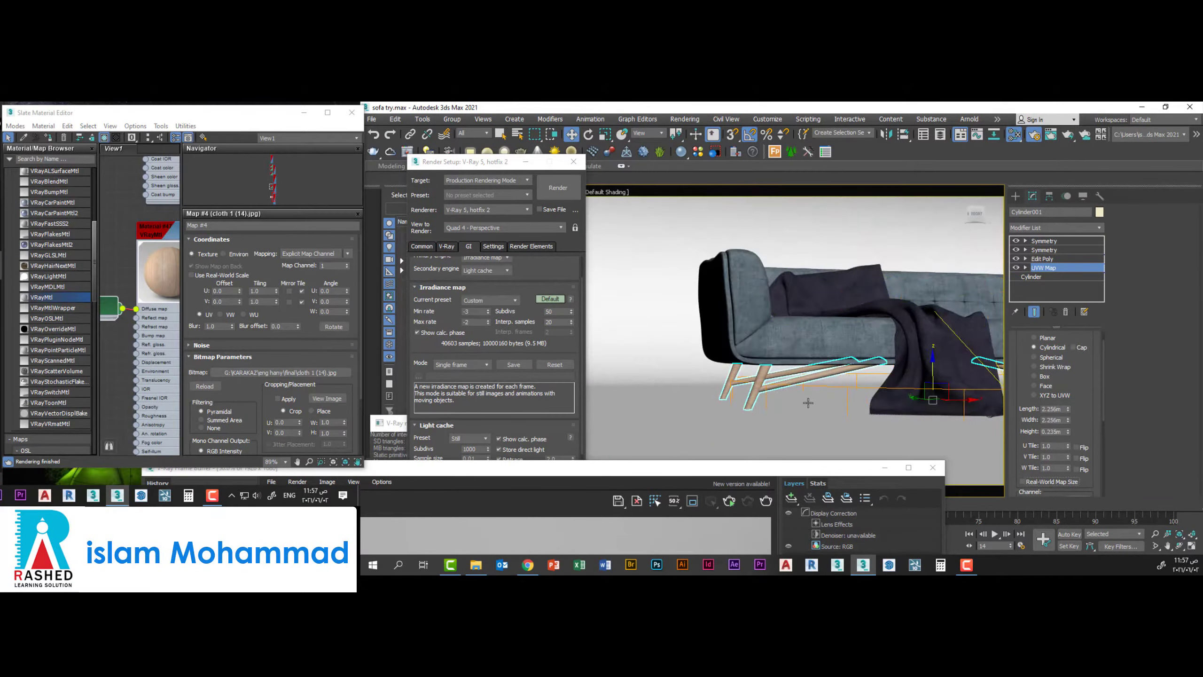
{"action": "middle_click_drag", "start_coordinate": [808, 403], "coordinate": [782, 379], "text": "alt"}
{"action": "scroll", "coordinate": [757, 379], "scroll_direction": "up", "scroll_amount": 5}
Orient the legs' mapping gizmo and fit it to the leg geometry
{"action": "left_click", "coordinate": [758, 388]}
{"action": "scroll", "coordinate": [829, 302], "scroll_direction": "down", "scroll_amount": 5}
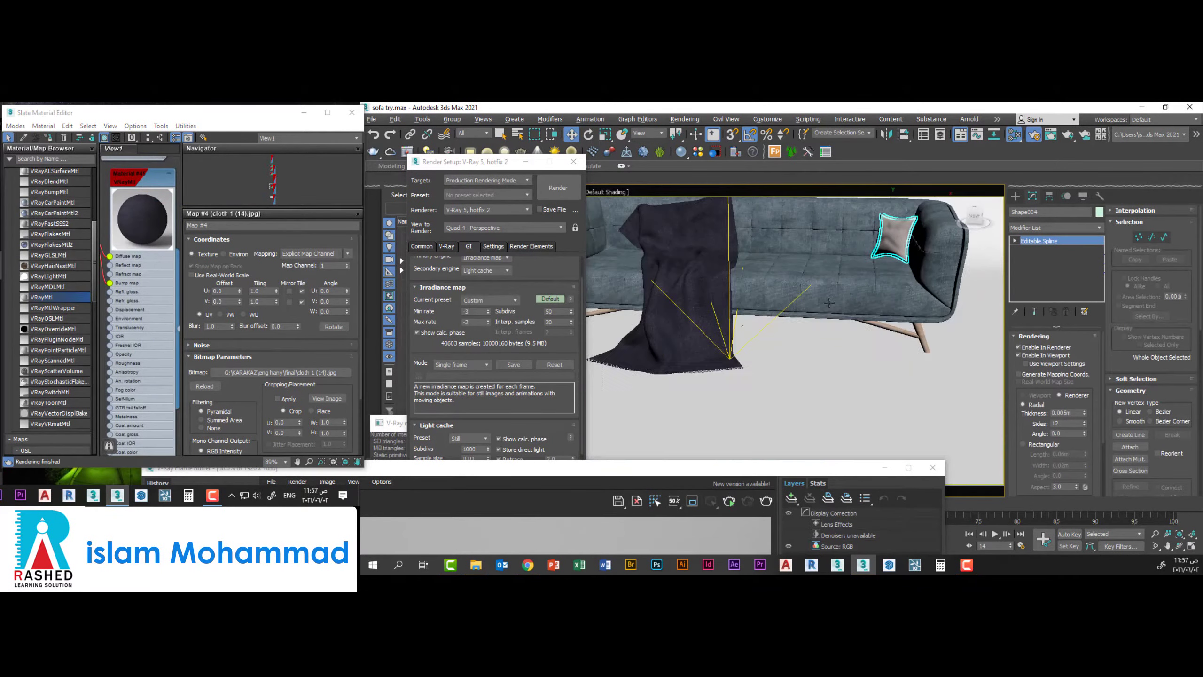
{"action": "left_click", "coordinate": [800, 357]}
{"action": "middle_click_drag", "start_coordinate": [829, 302], "coordinate": [879, 305], "text": "alt"}
{"action": "key", "text": "e"}
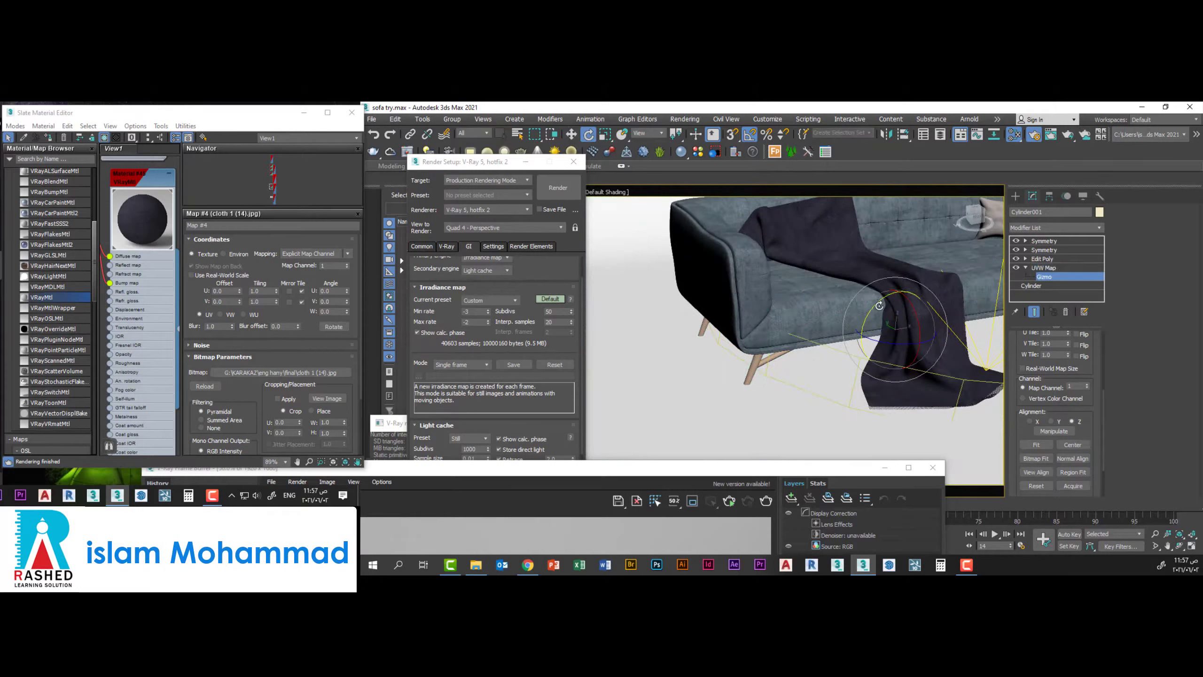
{"action": "scroll", "coordinate": [916, 382], "scroll_direction": "up", "scroll_amount": 5}
{"action": "mouse_move", "coordinate": [779, 371]}
{"action": "middle_mouse_down", "text": "alt"}
{"action": "mouse_move", "coordinate": [758, 363]}
{"action": "mouse_move", "coordinate": [804, 415]}
{"action": "mouse_move", "coordinate": [798, 324]}
{"action": "middle_mouse_up", "text": "alt"}
{"action": "key", "text": "e"}
{"action": "left_click", "coordinate": [1035, 445]}
{"action": "left_click", "coordinate": [1041, 268]}
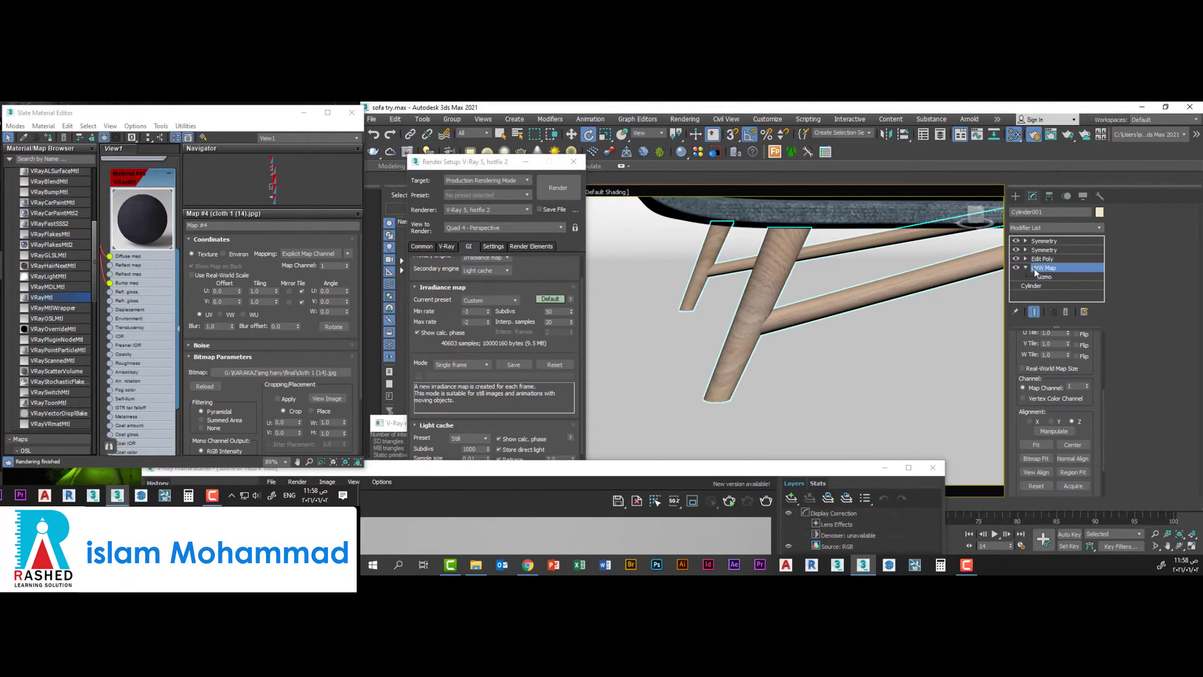
{"action": "left_click", "coordinate": [1065, 312]}
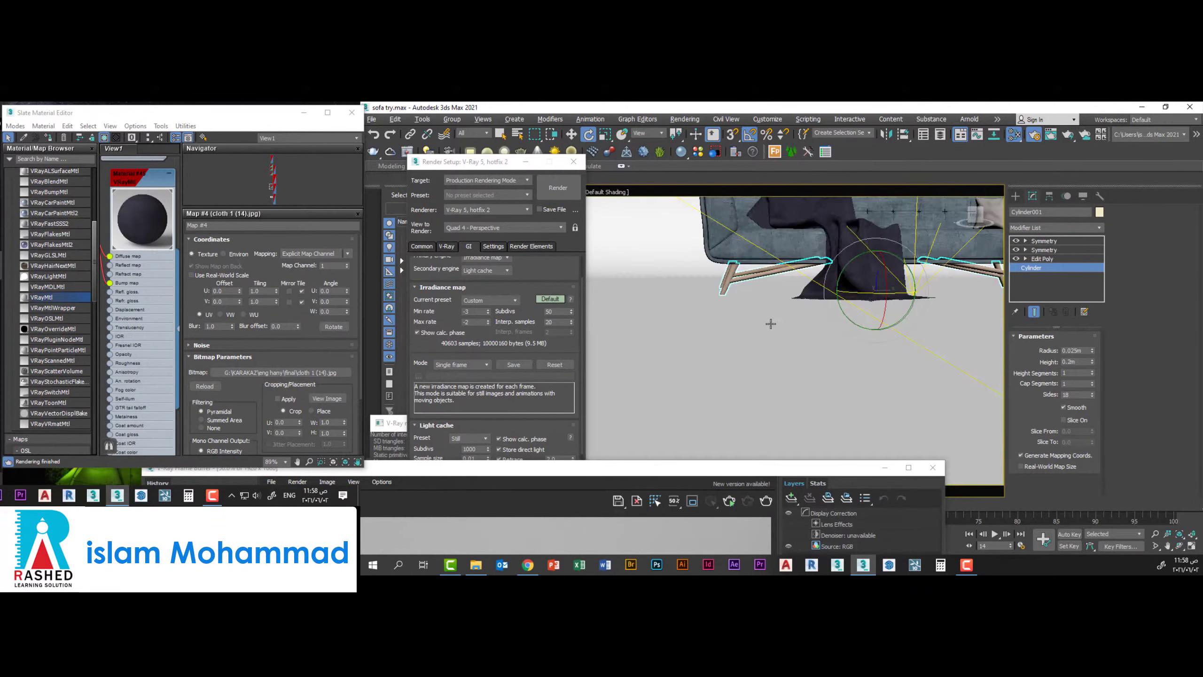
Switch to a straight front view and render the sofa
{"action": "middle_click_drag", "start_coordinate": [771, 323], "coordinate": [891, 316], "text": "alt"}
{"action": "key", "text": "c"}
{"action": "key", "text": "F10"}
{"action": "key", "text": "shift+q"}
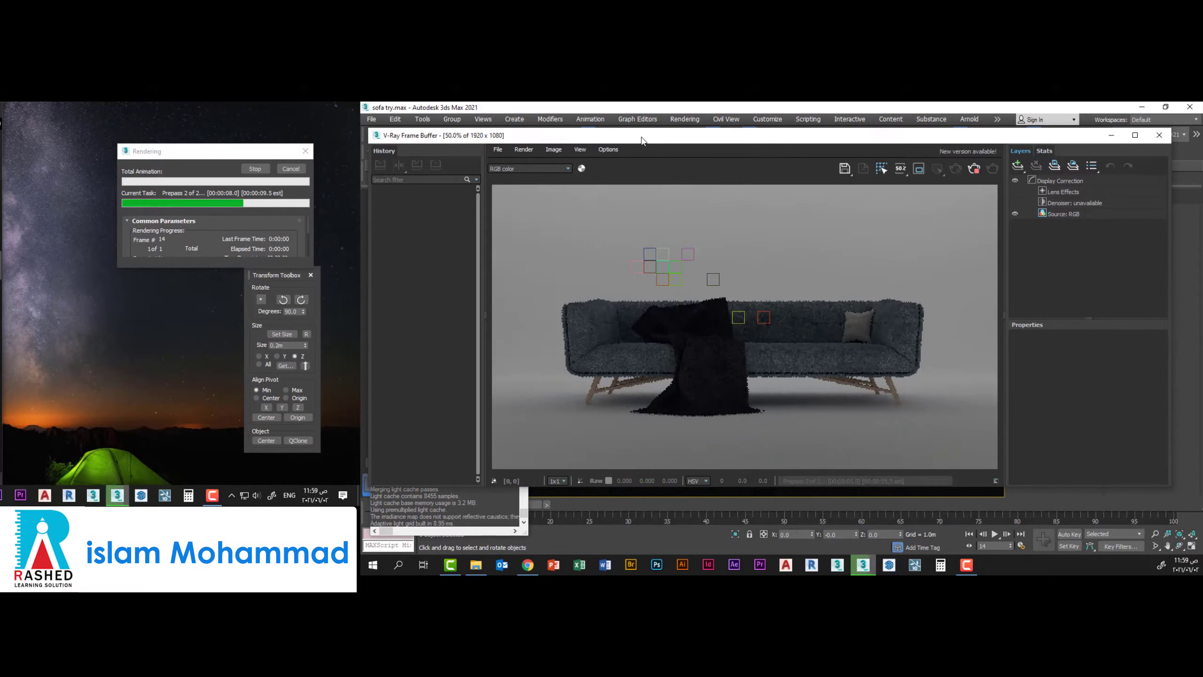
Add Exposure and White Balance layers to the render, lowering Temperature to about 6211
{"action": "left_click", "coordinate": [1018, 165]}
{"action": "left_click", "coordinate": [1042, 199]}
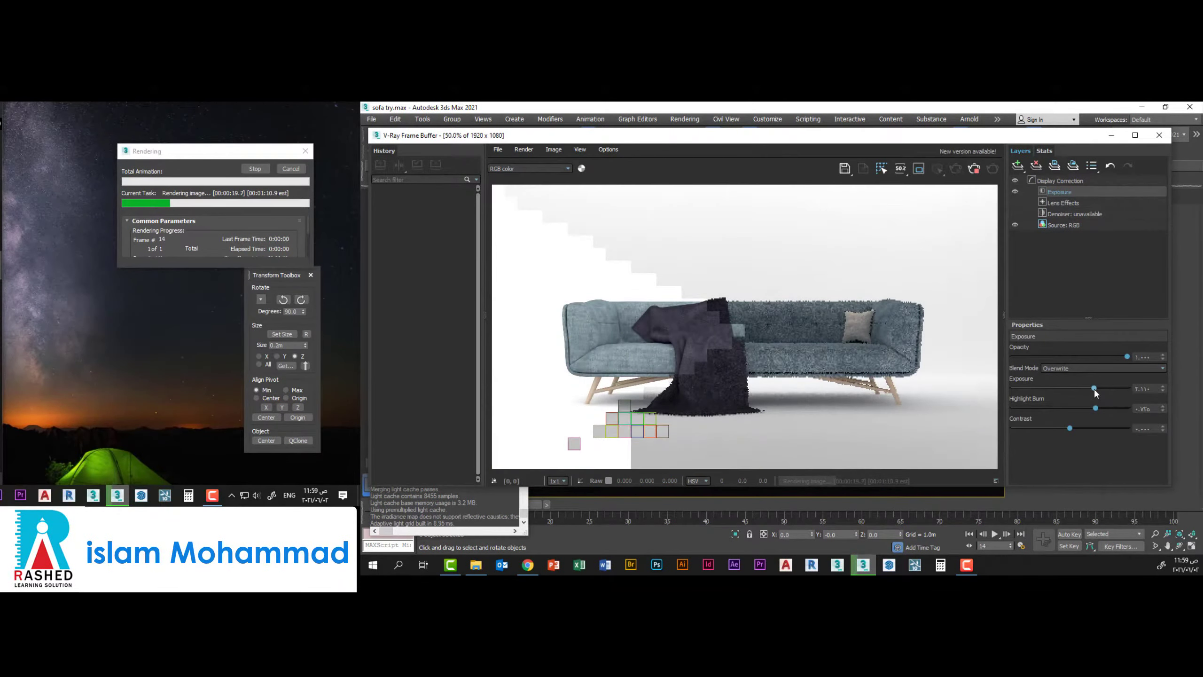
{"action": "left_click", "coordinate": [1017, 165]}
{"action": "left_click_drag", "start_coordinate": [1105, 387], "coordinate": [1065, 386]}
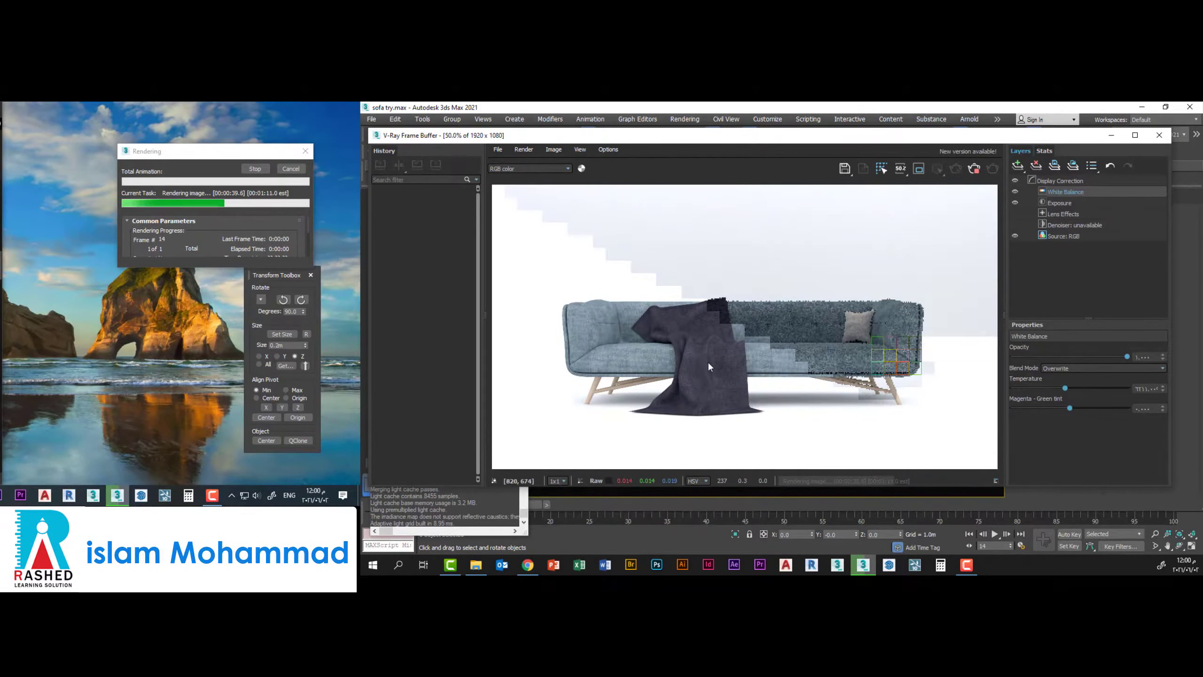
{"action": "scroll", "coordinate": [707, 360], "scroll_direction": "up", "scroll_amount": 1}
{"action": "scroll", "coordinate": [776, 380], "scroll_direction": "up", "scroll_amount": 1}
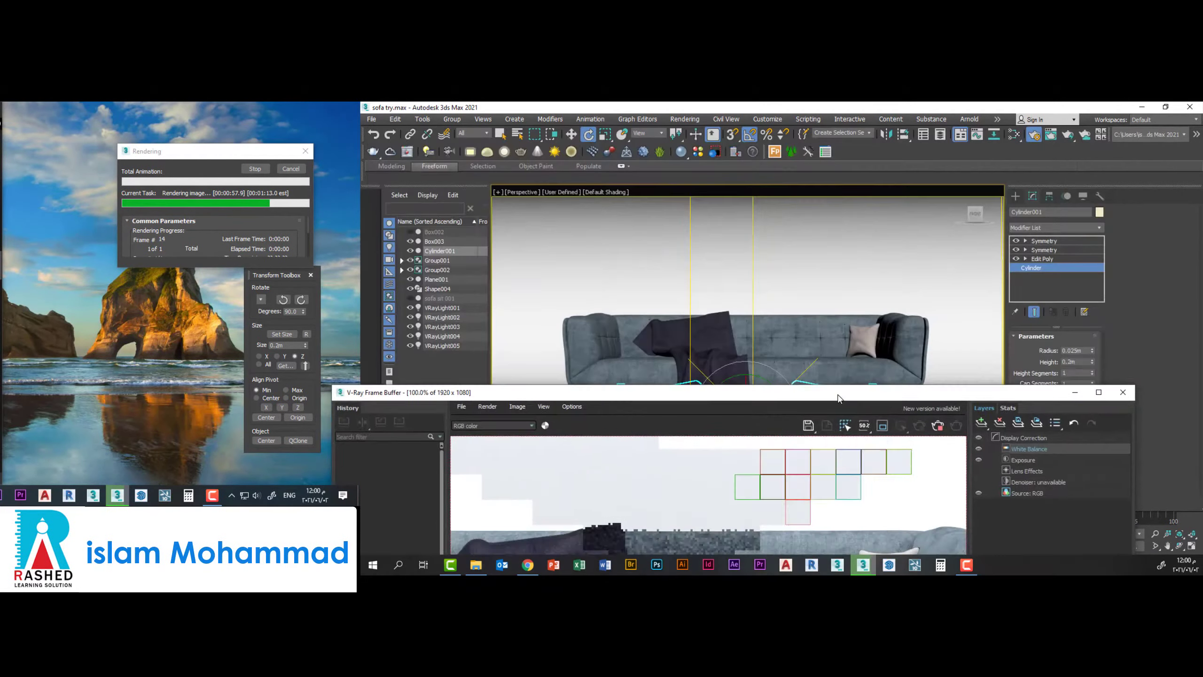
{"action": "scroll", "coordinate": [800, 339], "scroll_direction": "up", "scroll_amount": 2}
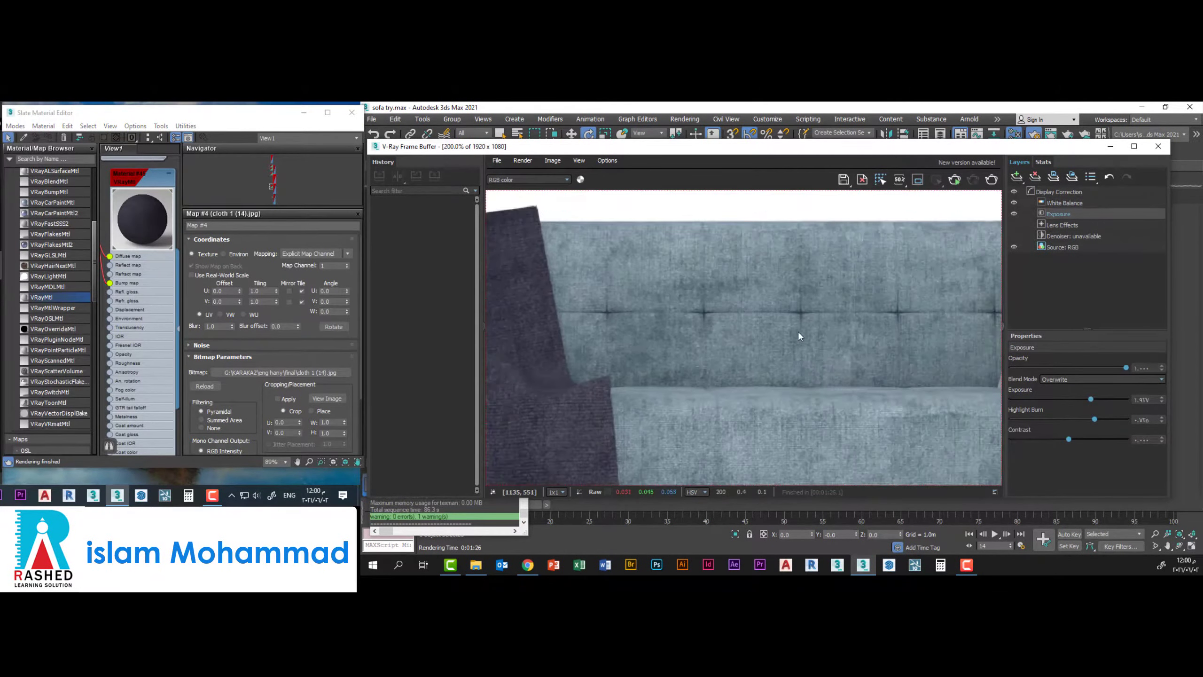
{"action": "scroll", "coordinate": [782, 327], "scroll_direction": "down", "scroll_amount": 2}
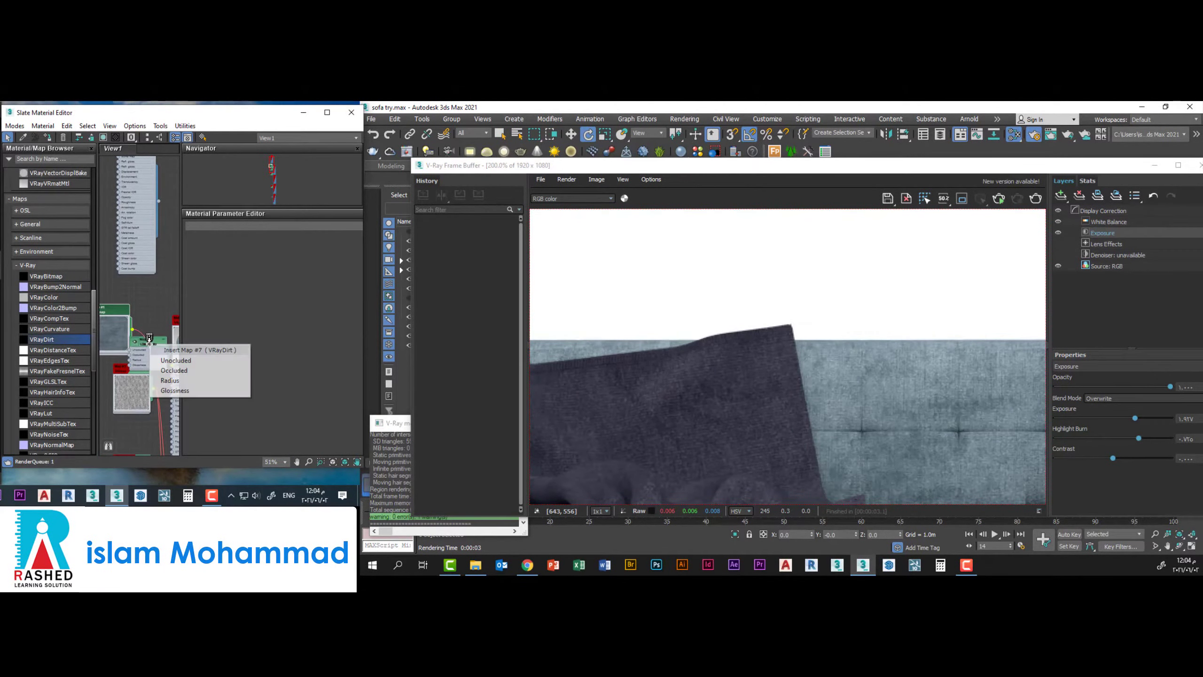
Insert a VRayDirt ambient occlusion map (radius 0.05m) into the fabric material wire
{"action": "left_click", "coordinate": [174, 371]}
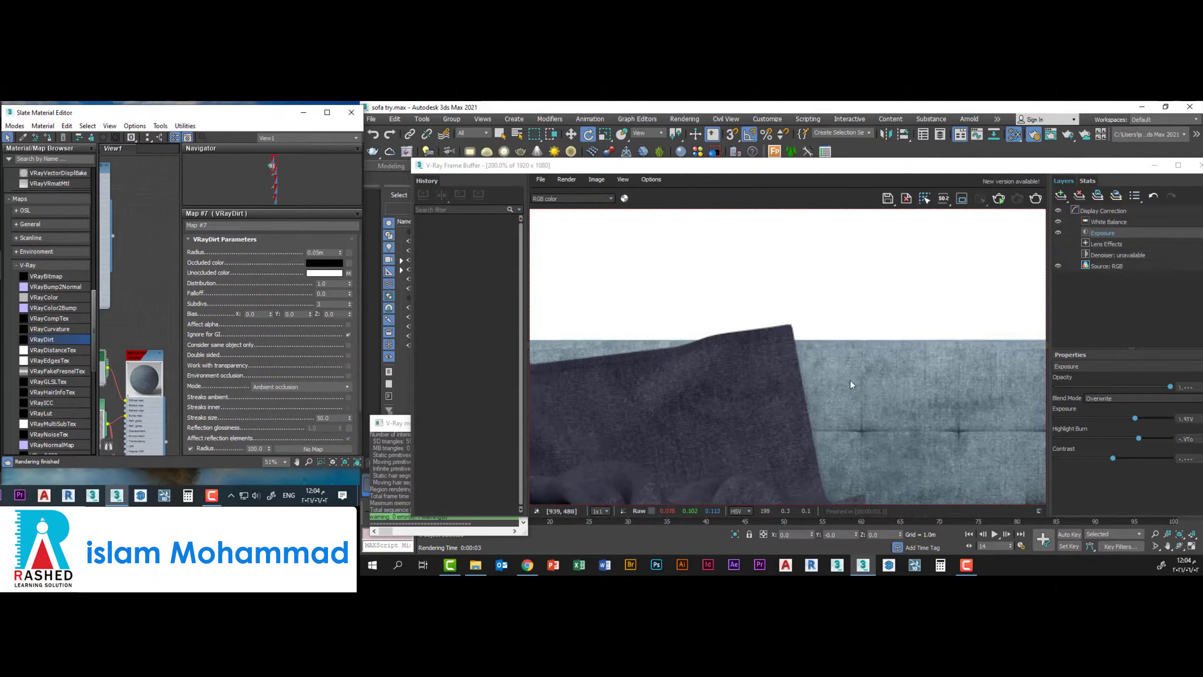
{"action": "scroll", "coordinate": [758, 275], "scroll_direction": "down", "scroll_amount": 2}
{"action": "scroll", "coordinate": [845, 384], "scroll_direction": "up", "scroll_amount": 2}
Re-render the sofa region, then the full image, to check the occlusion shading
{"action": "key", "text": "shift+q"}
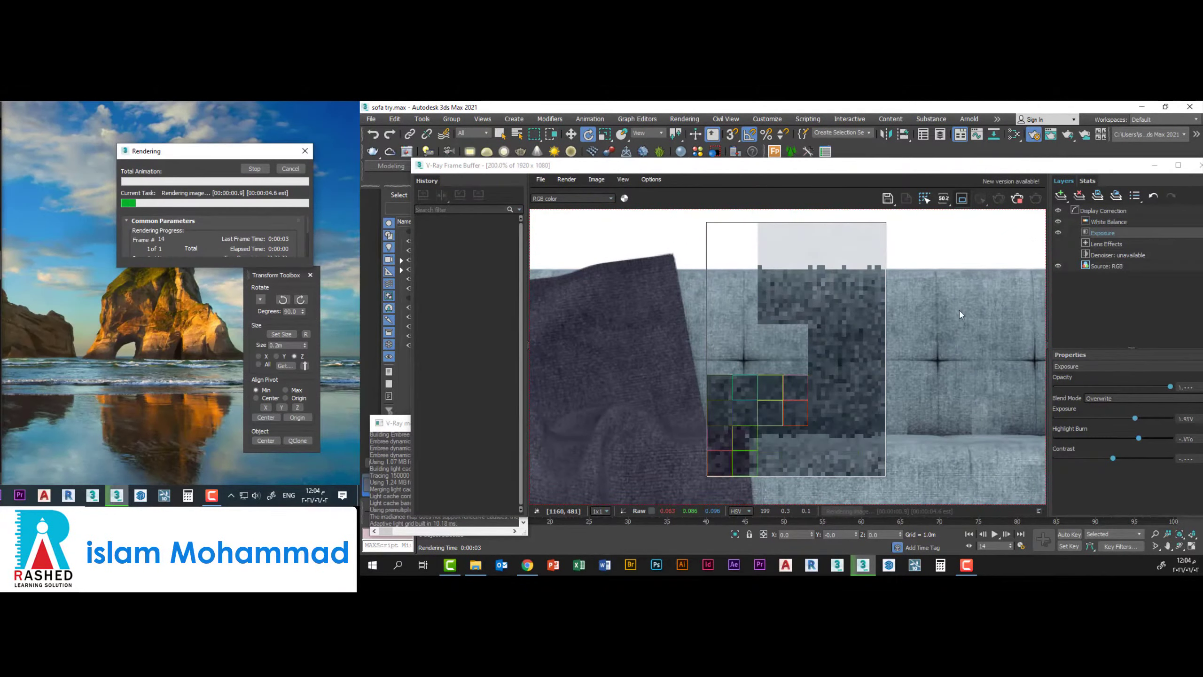
{"action": "scroll", "coordinate": [958, 309], "scroll_direction": "down", "scroll_amount": 2}
{"action": "scroll", "coordinate": [795, 392], "scroll_direction": "up", "scroll_amount": 2}
{"action": "key", "text": "shift+q"}
{"action": "scroll", "coordinate": [896, 323], "scroll_direction": "down", "scroll_amount": 2}
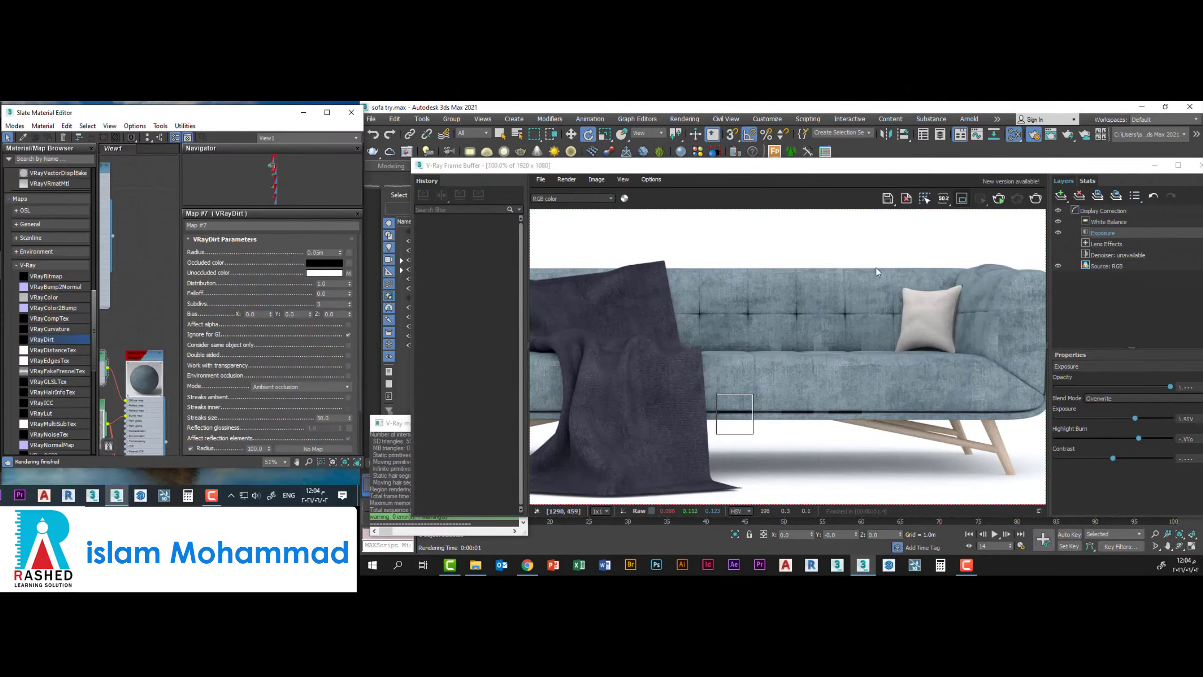
{"action": "scroll", "coordinate": [772, 406], "scroll_direction": "up", "scroll_amount": 2}
{"action": "scroll", "coordinate": [904, 409], "scroll_direction": "down", "scroll_amount": 2}
{"action": "middle_click_drag", "start_coordinate": [906, 414], "coordinate": [716, 387]}
Render the final V-Ray image of the blue sofa and dark throw, clearing the region outline
{"action": "scroll", "coordinate": [830, 448], "scroll_direction": "down", "scroll_amount": 2}
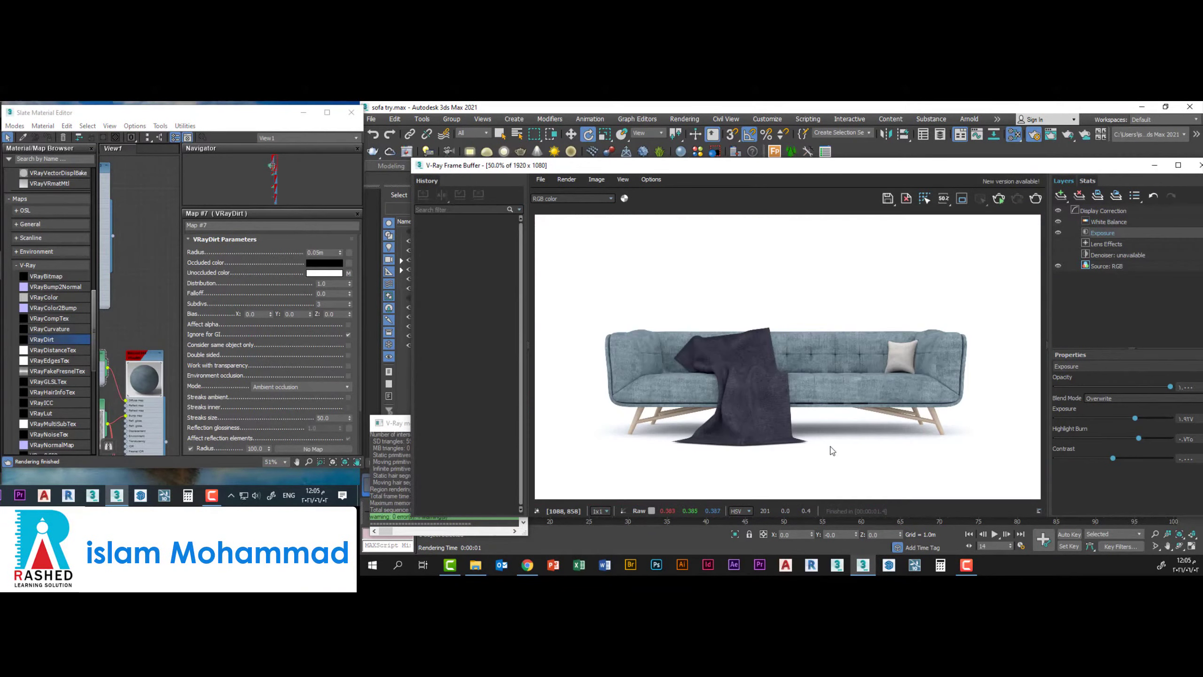
{"action": "key", "text": "shift+q"}
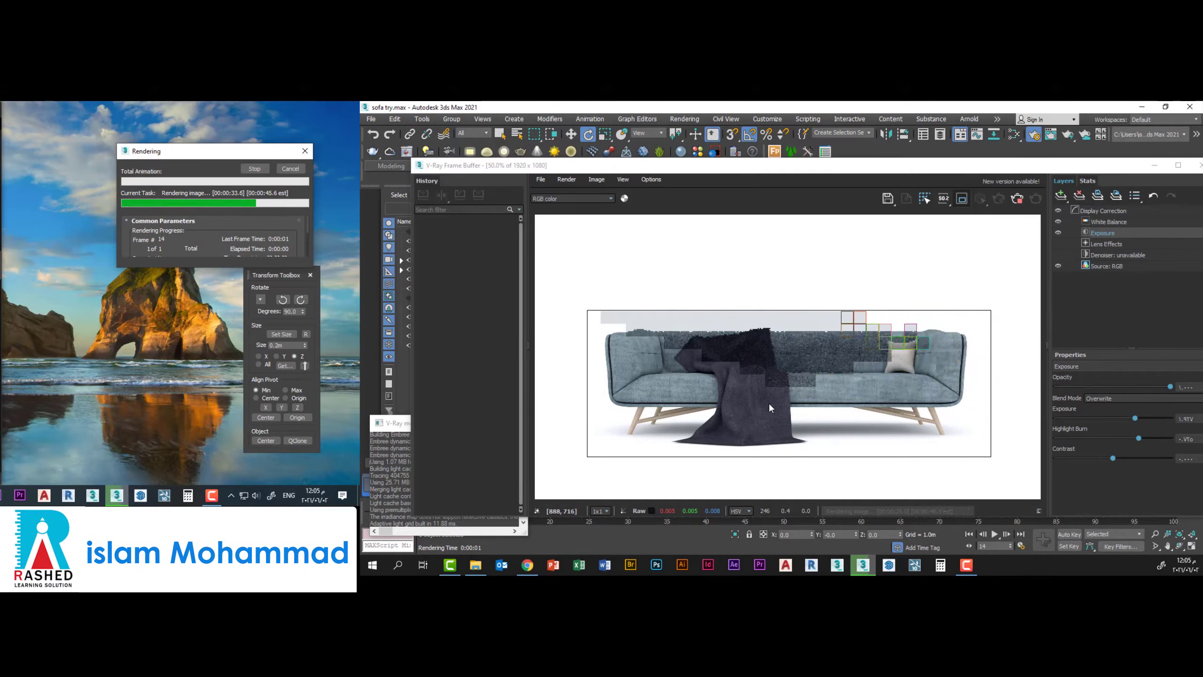
{"action": "scroll", "coordinate": [945, 374], "scroll_direction": "up", "scroll_amount": 1}
{"action": "scroll", "coordinate": [847, 364], "scroll_direction": "down", "scroll_amount": 1}
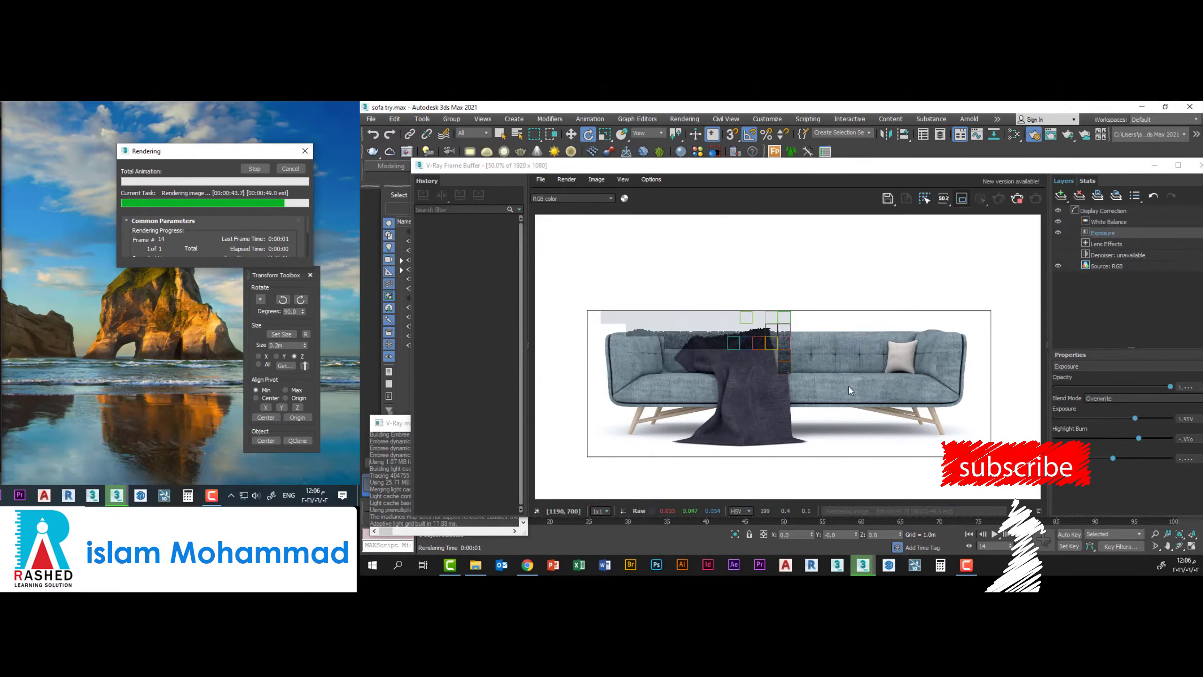
{"action": "left_click", "coordinate": [777, 353]}
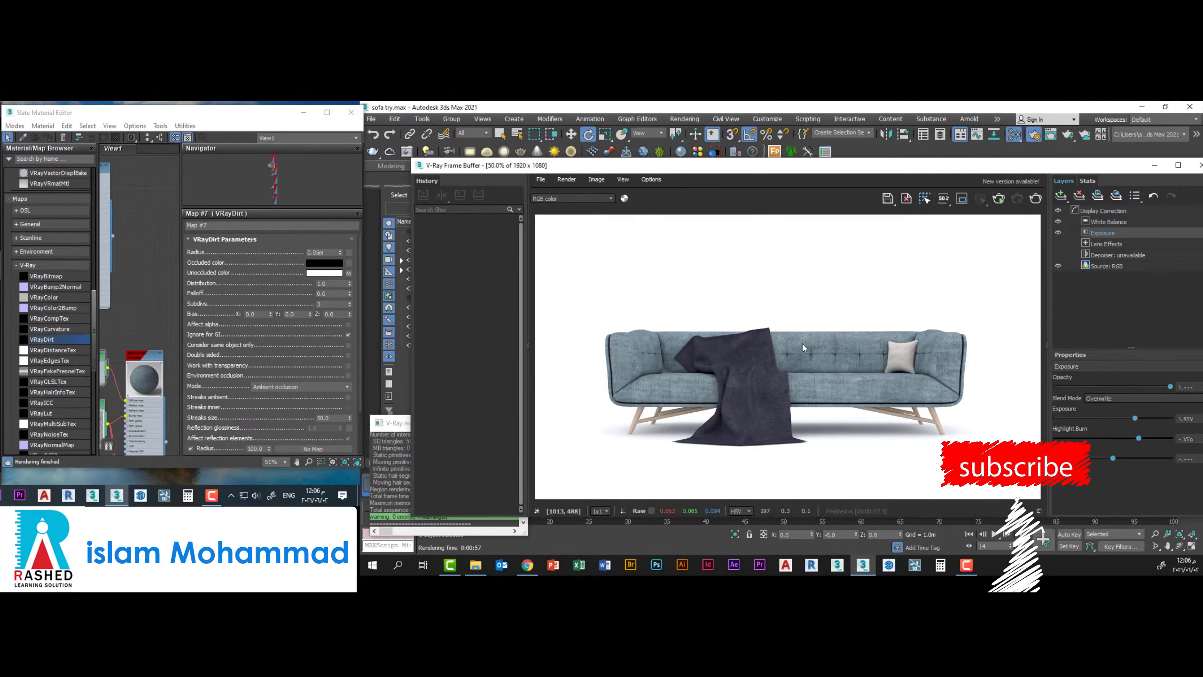